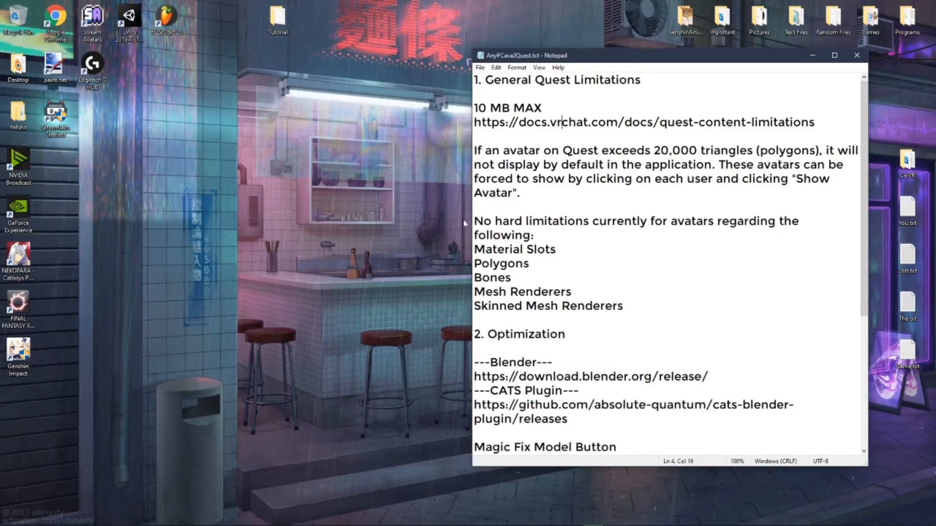
Step: Read through the Quest avatar limitations and optimization notes in the text file
left_click_drag(588, 165, 623, 190)
left_click(622, 189)
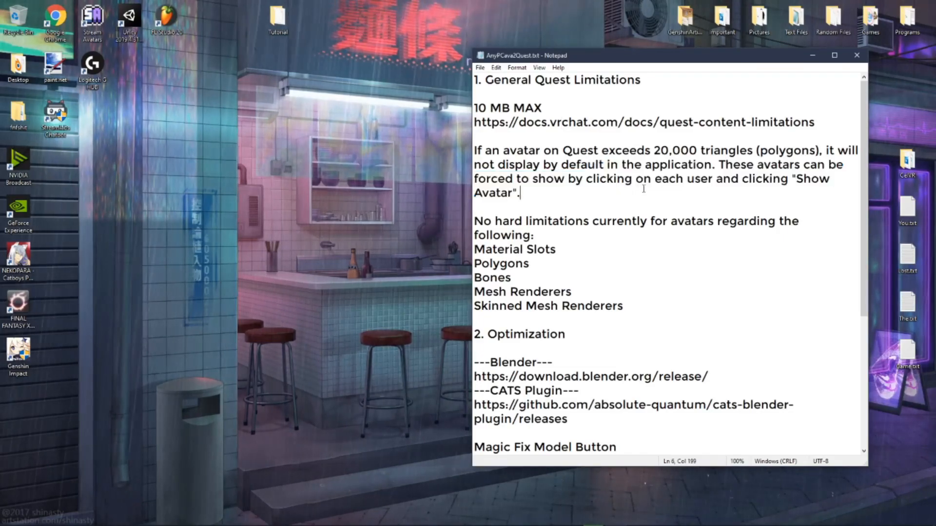
left_click_drag(599, 151, 708, 154)
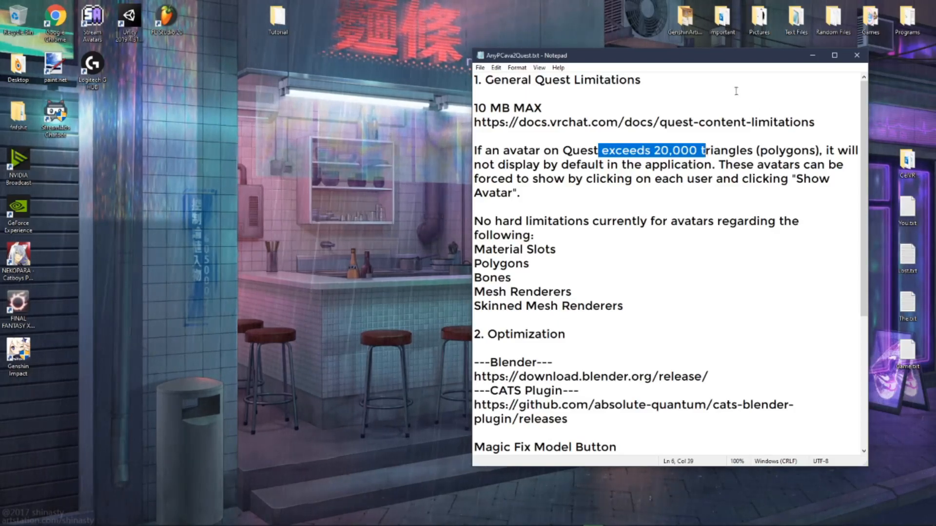
left_click(706, 152)
left_click_drag(492, 221, 571, 232)
left_click(573, 232)
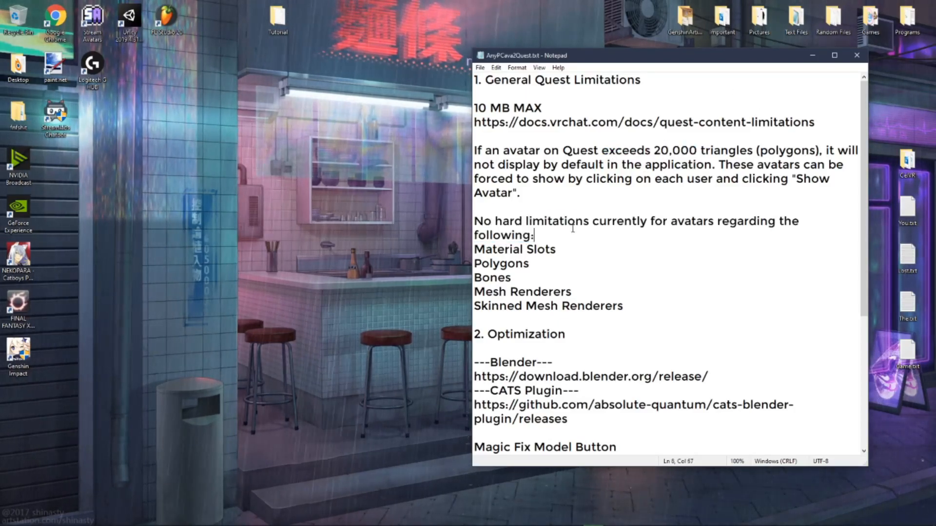
left_click_drag(486, 237, 579, 252)
left_click(578, 253)
left_click(540, 292)
left_click(551, 306)
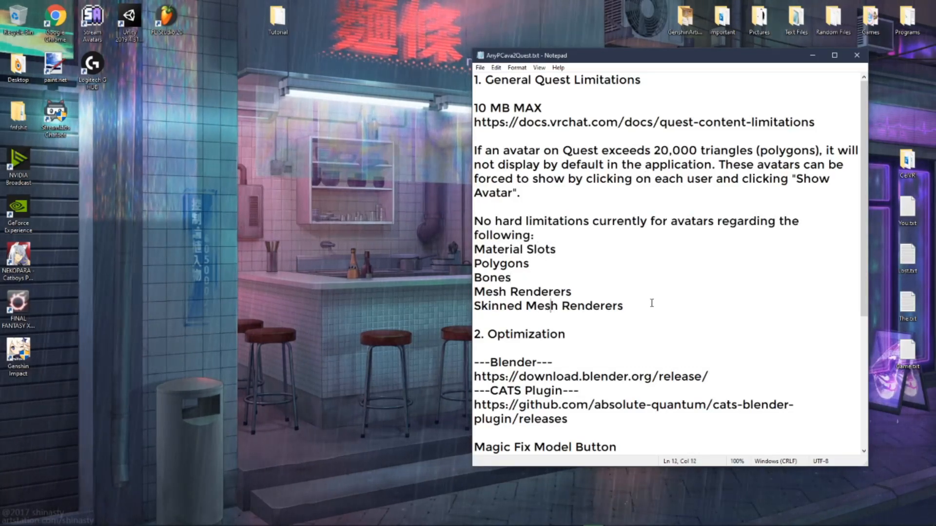
left_click_drag(636, 293, 550, 222)
left_click(549, 222)
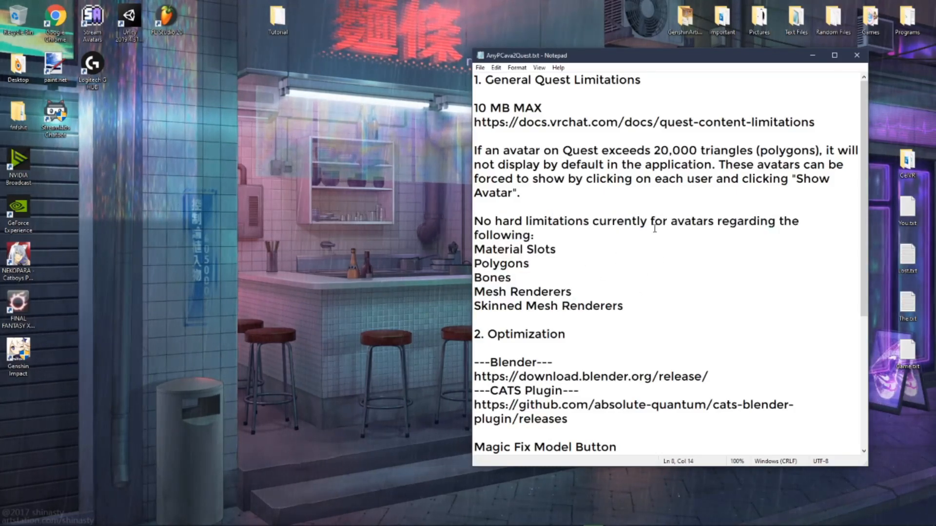
scroll(567, 291, "down", 2)
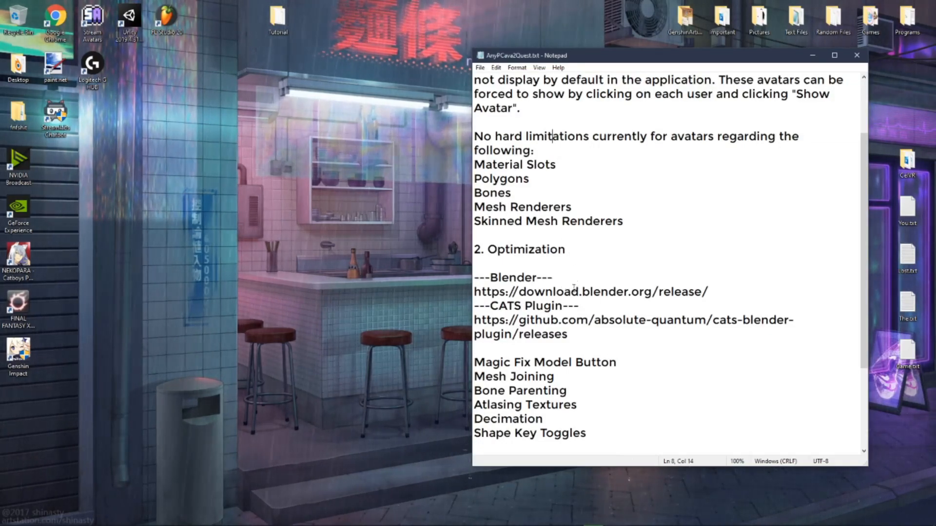
Step: Switch to Blender and delete the default camera, cube and light from the scene
left_click(452, 519)
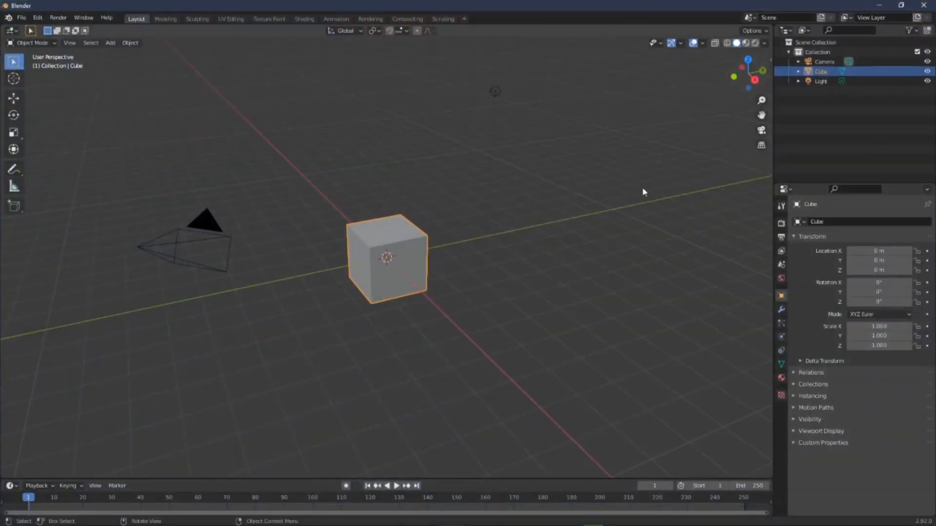
left_click(827, 60)
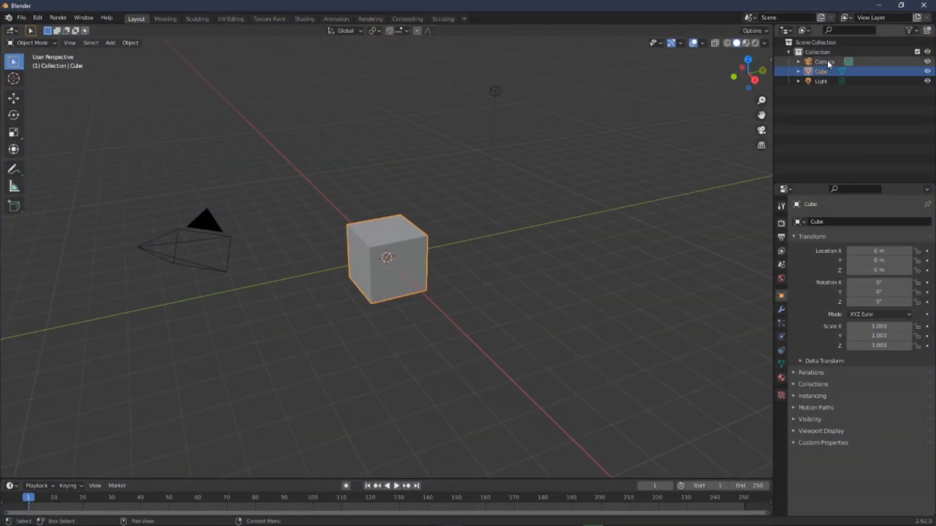
left_click(824, 81, "shift")
key("Delete")
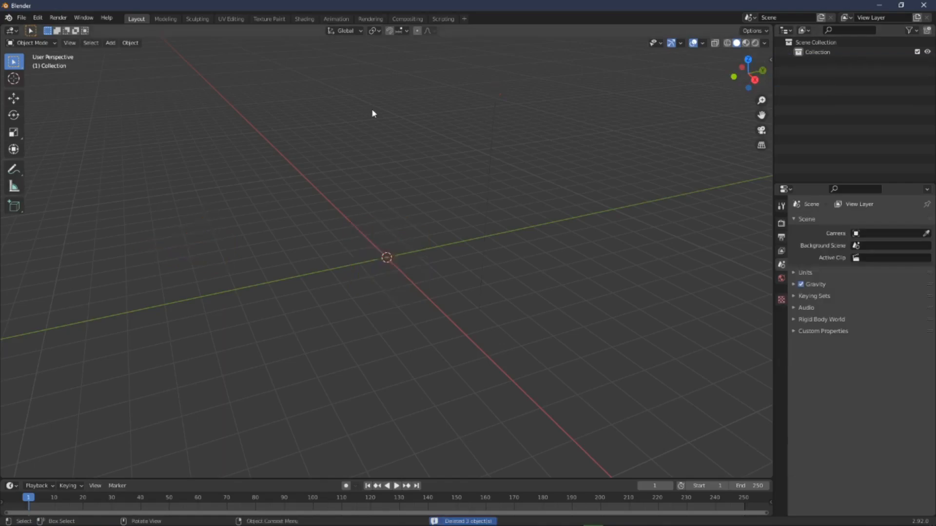
Step: Import the avatar model from the Desktop Tutorial folder with the CATS plugin's Import Model
left_click(21, 18)
mouse_move(54, 148)
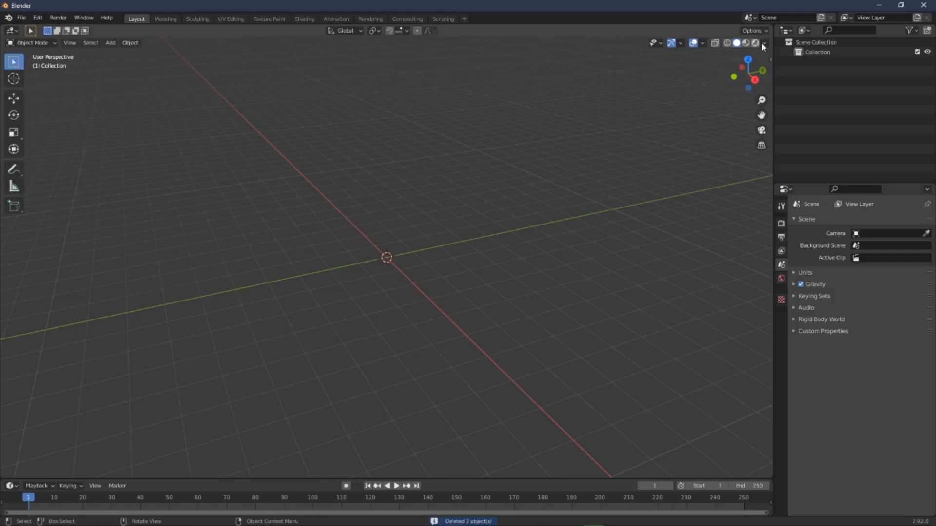
left_click(770, 59)
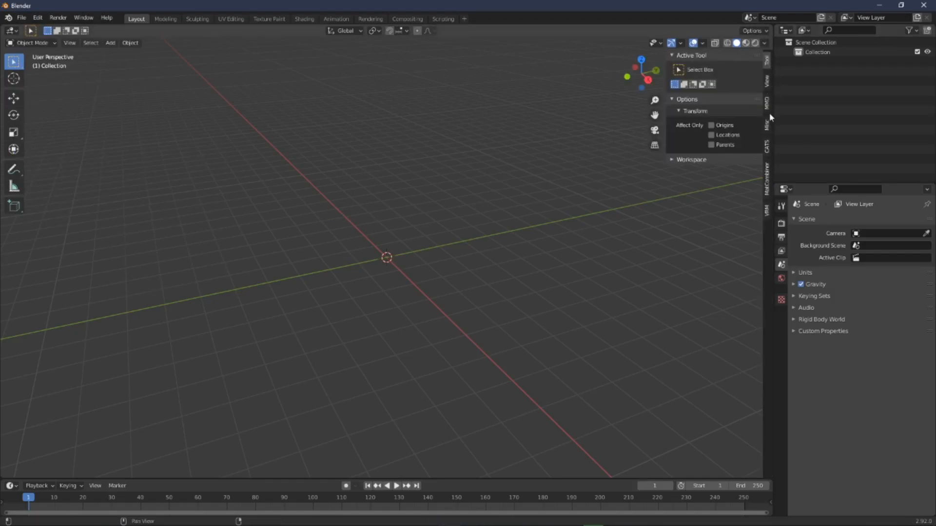
left_click(767, 146)
left_click(715, 90)
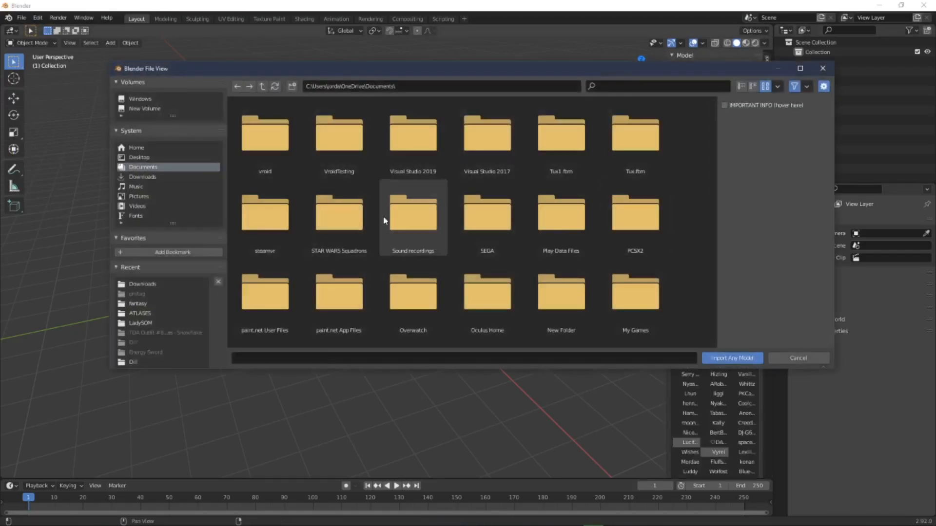
left_click(139, 157)
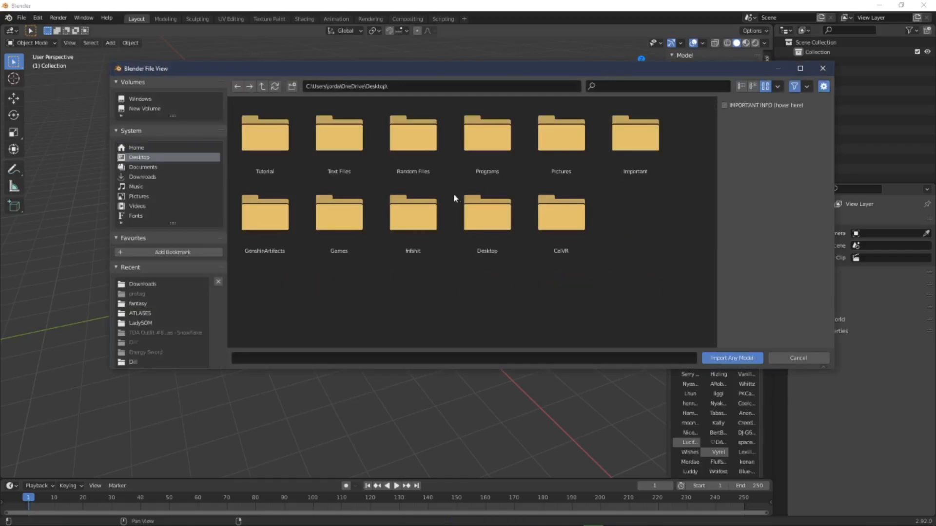
double_click(264, 136)
left_click(275, 146)
double_click(275, 146)
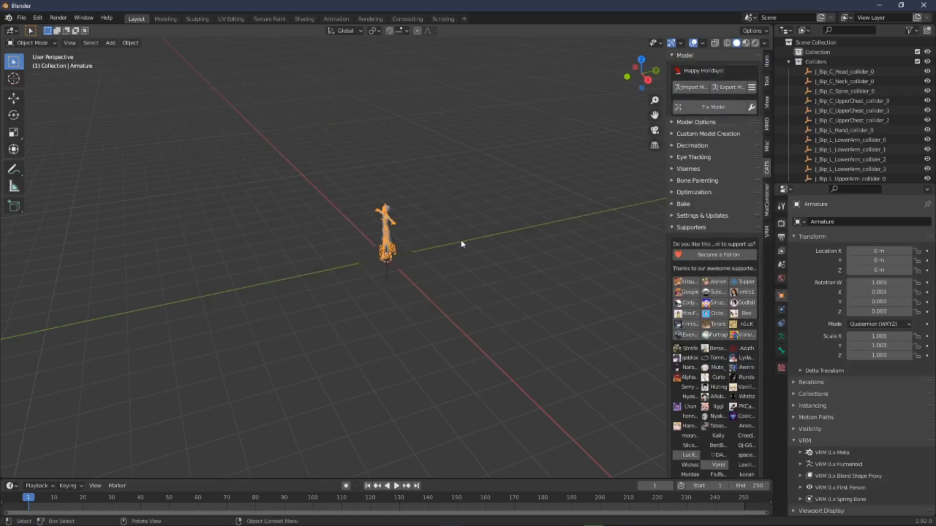
Step: Switch the viewport shading to Material Preview to display the avatar's textures
scroll(443, 197, "up", 11)
middle_click_drag(446, 228, 560, 150)
middle_click_drag(546, 86, 539, 353, "shift")
mouse_move(518, 108)
middle_mouse_down("shift")
mouse_move(547, 281)
mouse_move(535, 263)
middle_mouse_up("shift")
scroll(540, 256, "down", 4)
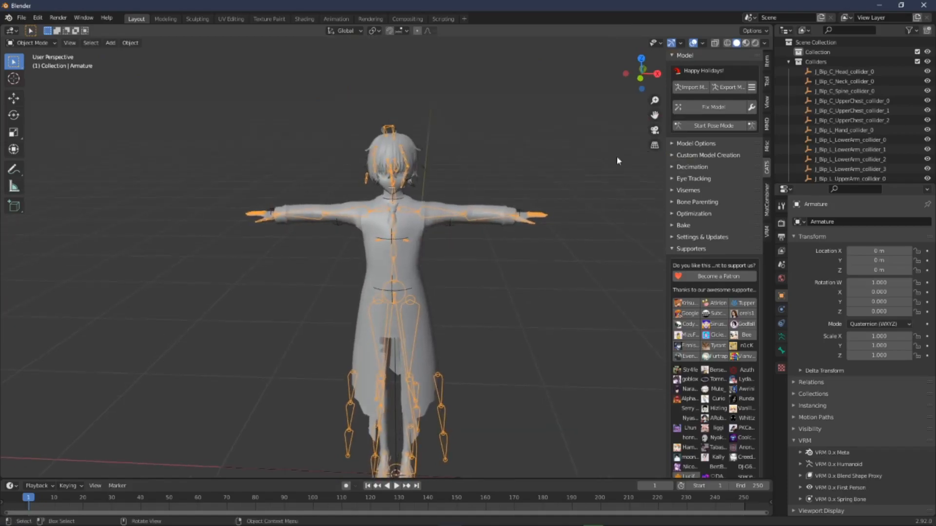
left_click(747, 44)
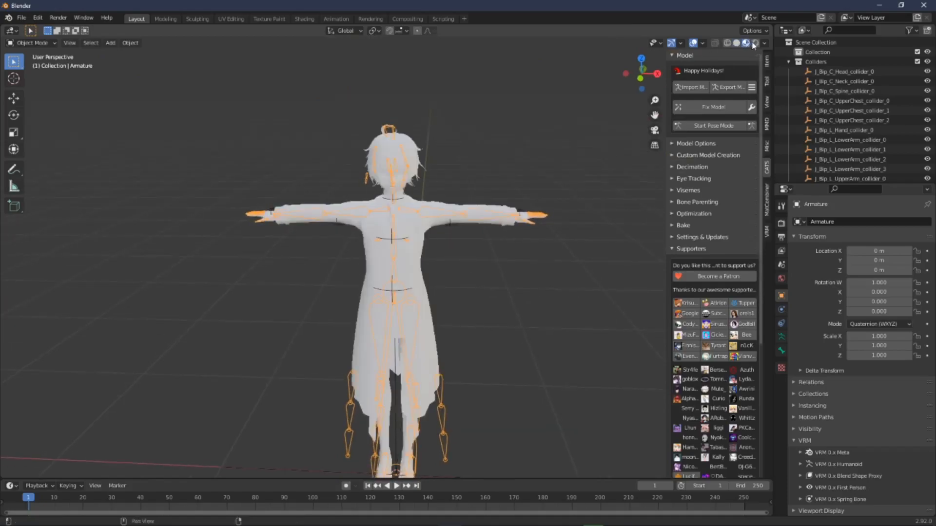
left_click(755, 45)
left_click(748, 44)
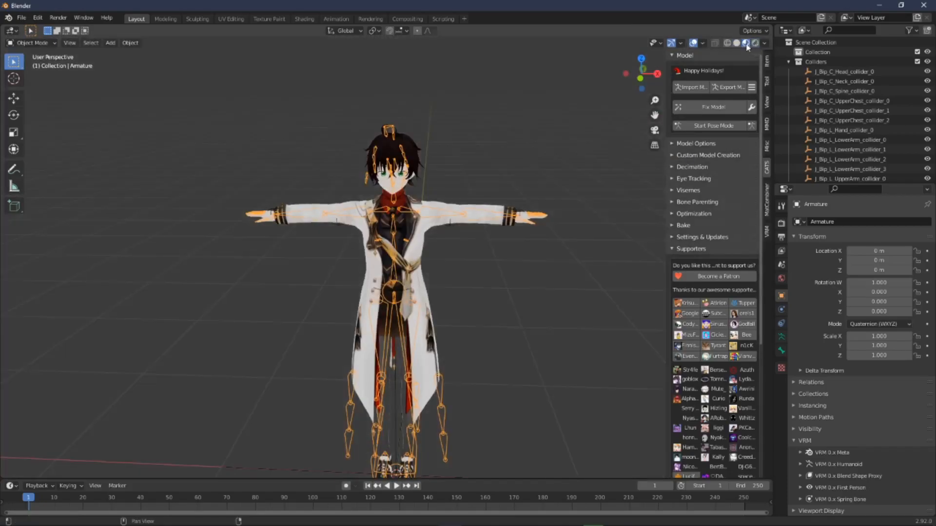
Step: Turn on the Statistics overlay to examine the avatar's triangle count
left_click(534, 135)
middle_click_drag(531, 139, 454, 209)
scroll(489, 191, "up", 6)
scroll(498, 171, "down", 4)
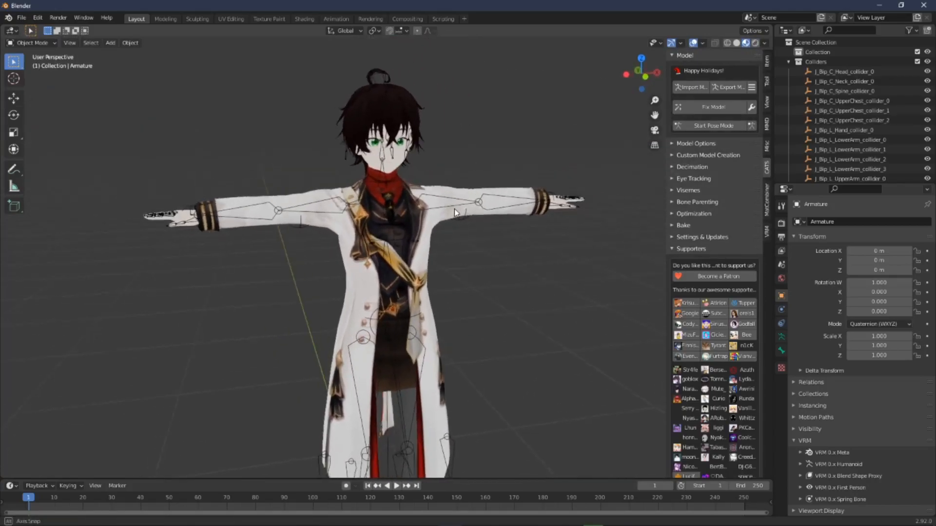
left_click(702, 44)
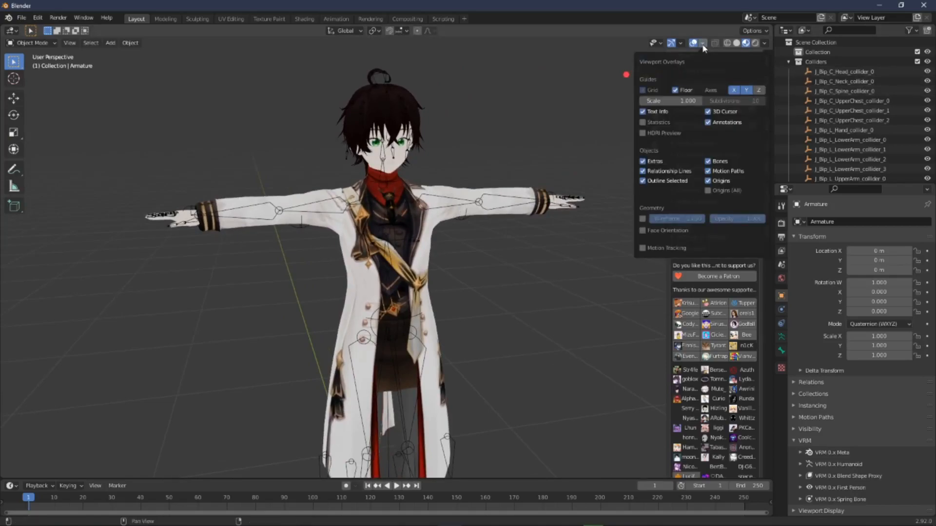
left_click(644, 123)
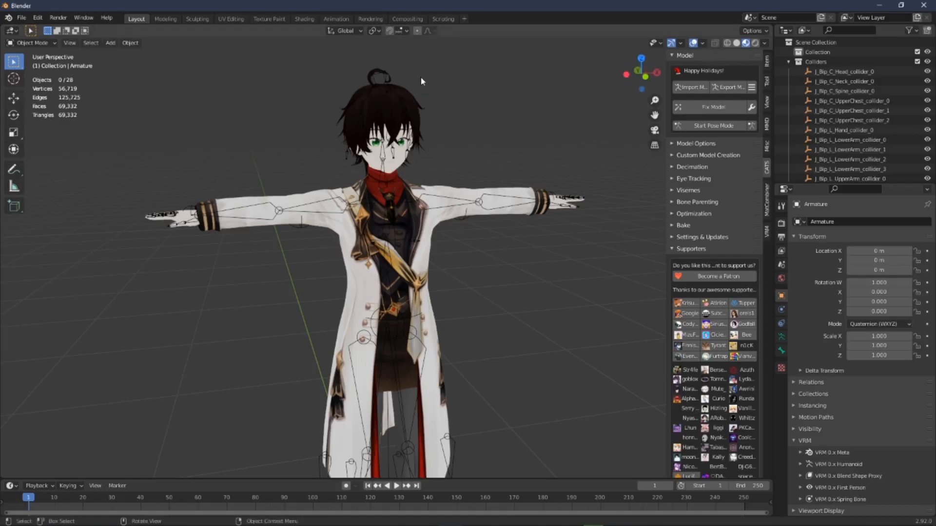
mouse_move(188, 124)
middle_mouse_down()
mouse_move(178, 123)
mouse_move(188, 128)
middle_mouse_up()
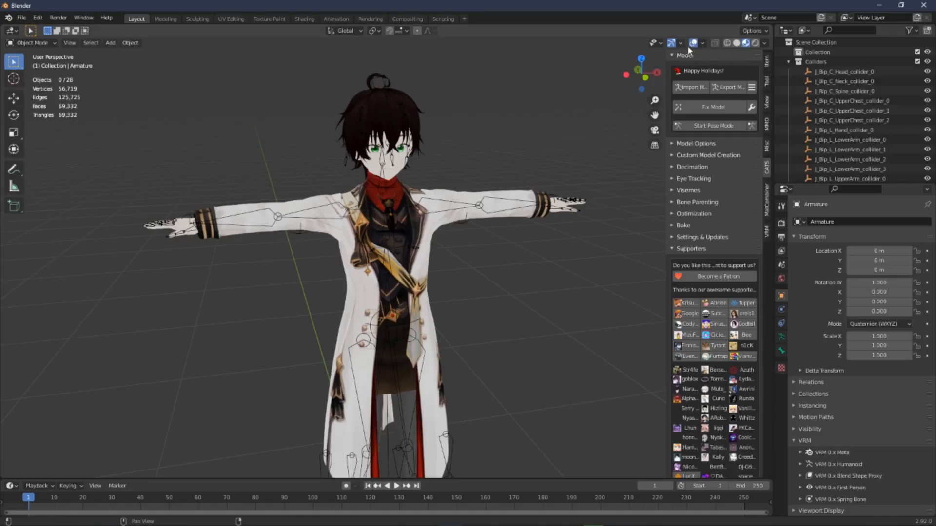
Step: Turn the Statistics overlay off
left_click(703, 43)
left_click(652, 125)
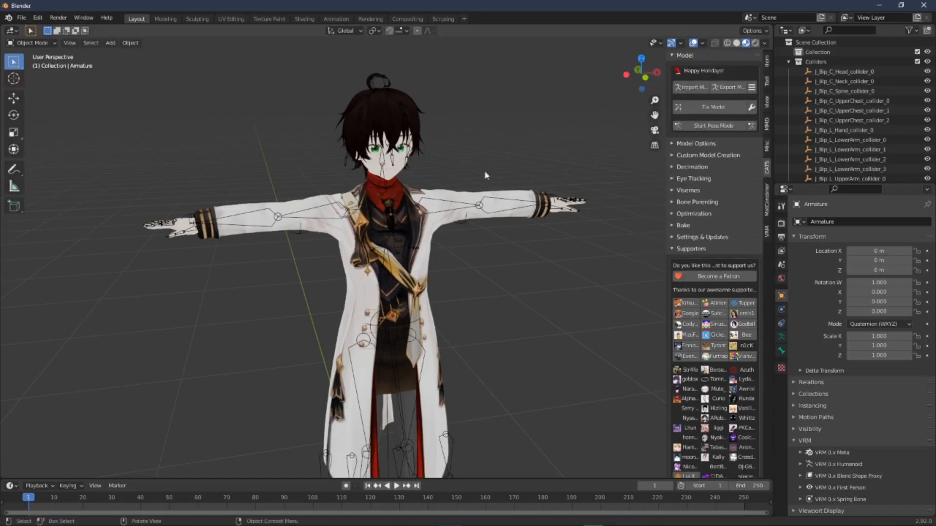
Step: Run Fix Model on the imported avatar with the CATS plugin
middle_click_drag(572, 162, 495, 195)
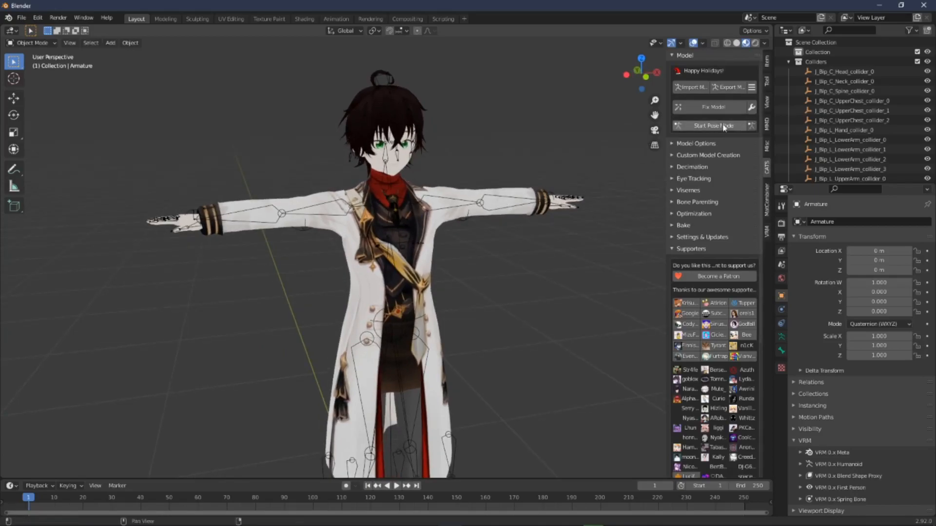
left_click(727, 108)
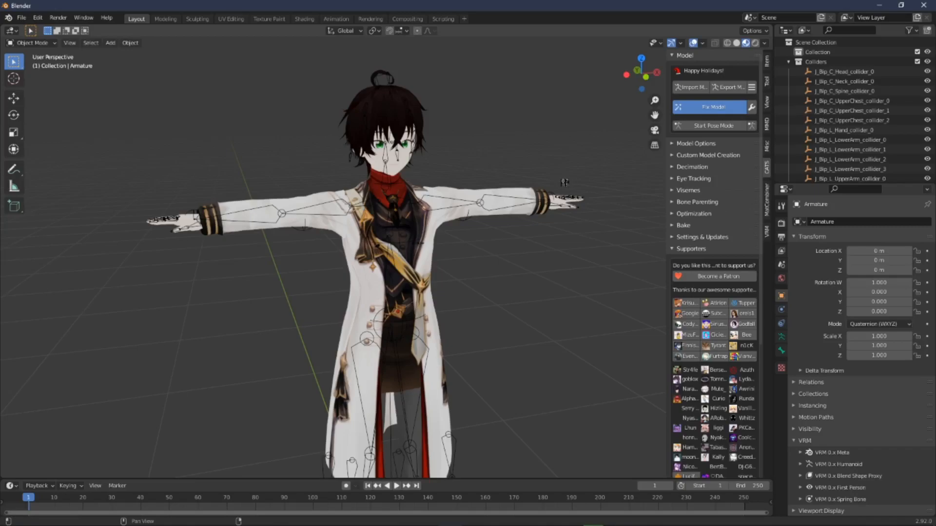
middle_click_drag(544, 173, 463, 178)
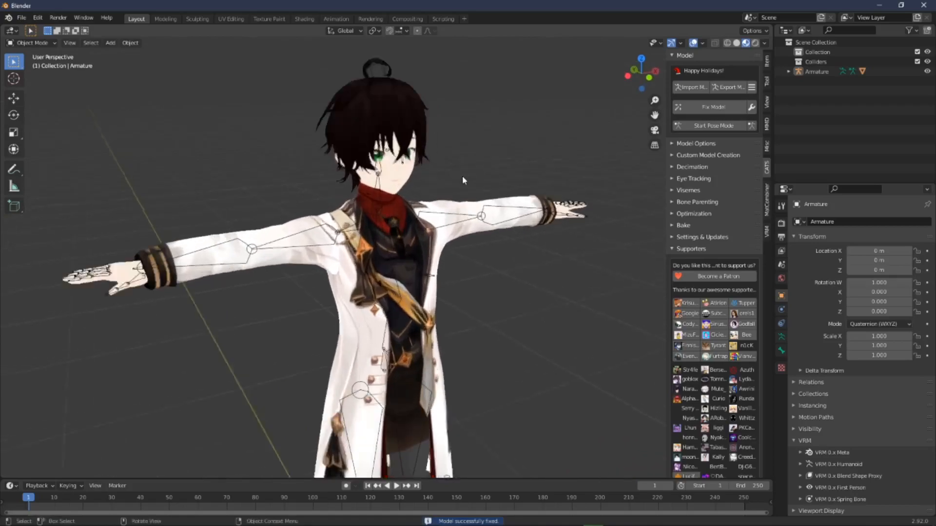
Step: Expand the CATS Optimization section to show the Atlas material list
scroll(462, 177, "up", 3)
left_click(702, 214)
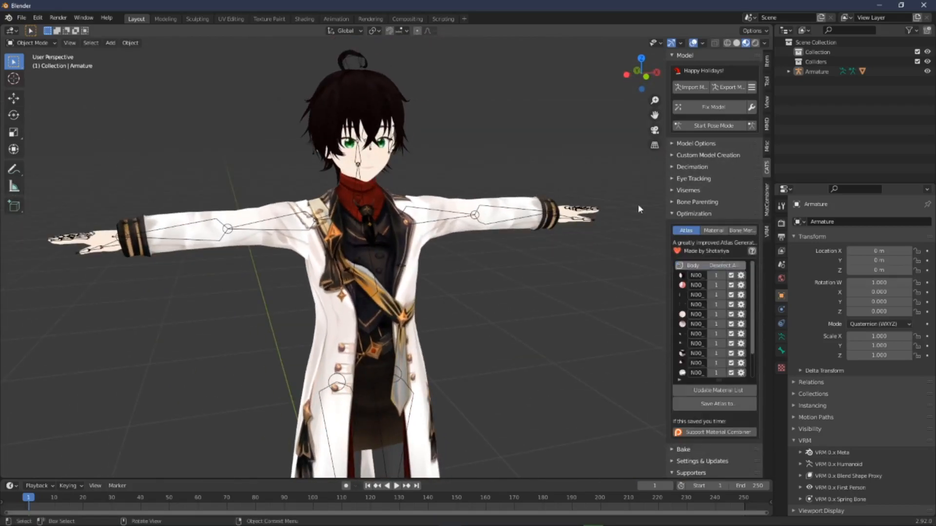
middle_click_drag(582, 178, 558, 173)
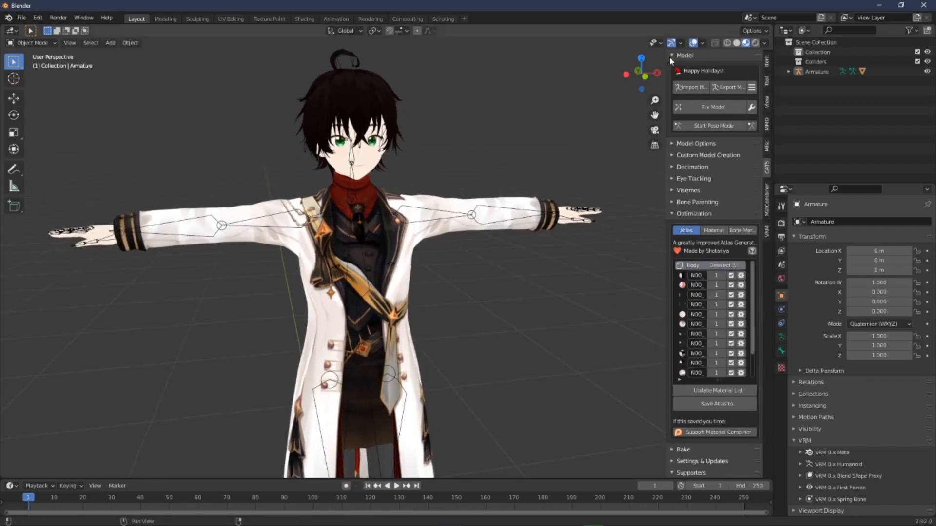
left_click(767, 81)
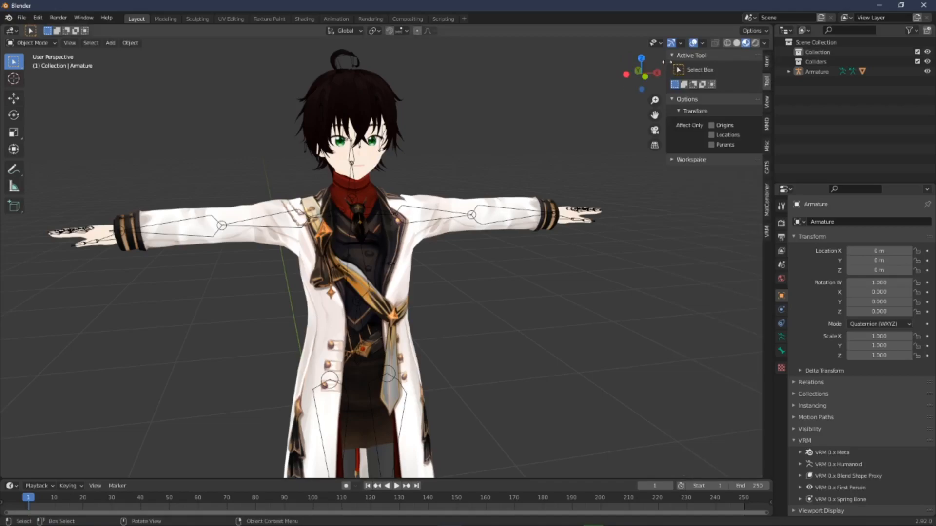
left_click_drag(669, 68, 762, 115)
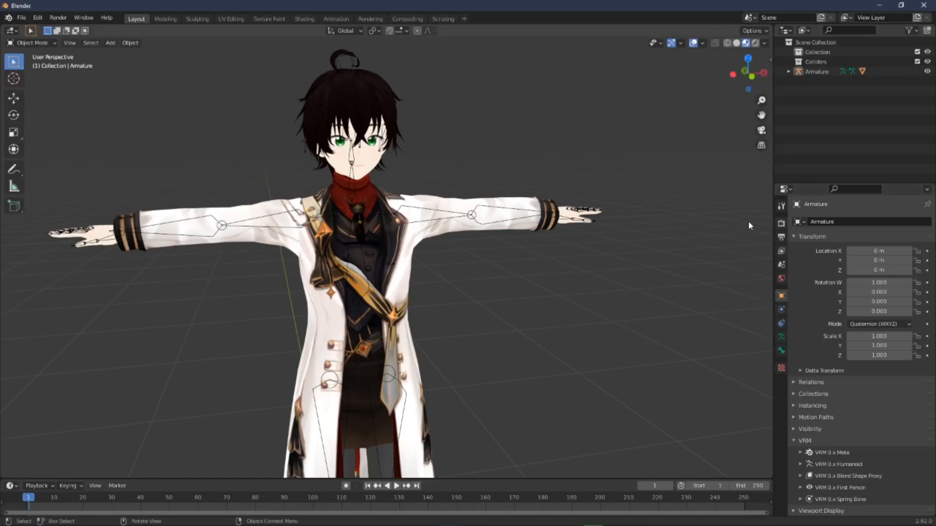
left_click(771, 60)
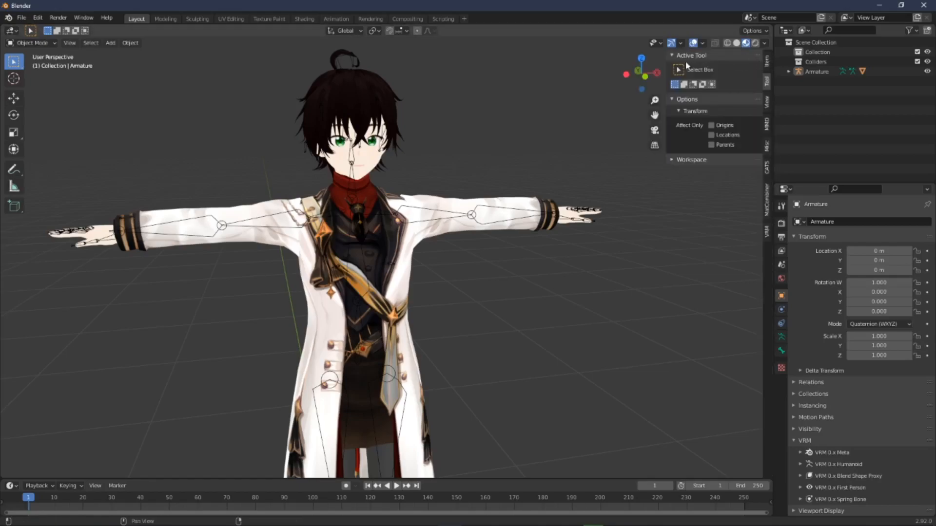
key("n")
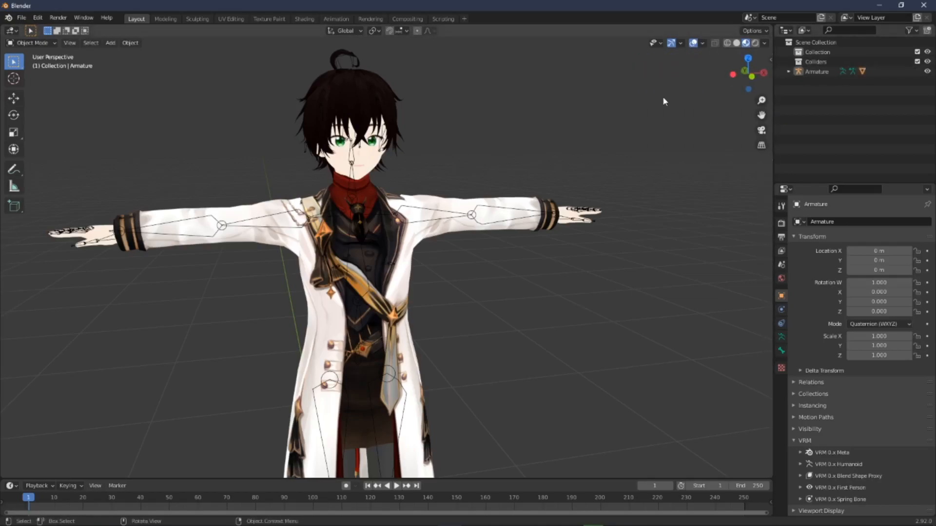
key("n")
Step: Widen the CATS sidebar so the full material names in the Atlas list are readable
left_click(767, 167)
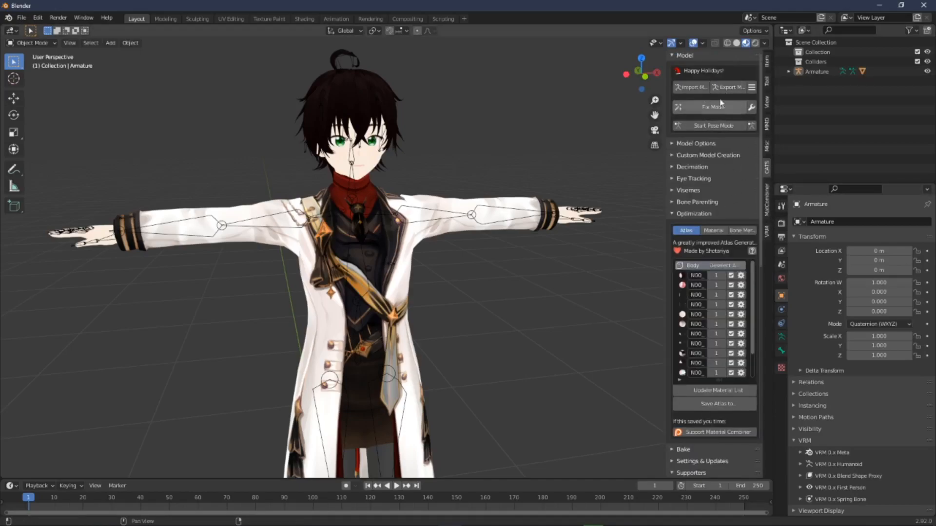
scroll(719, 189, "down", 2)
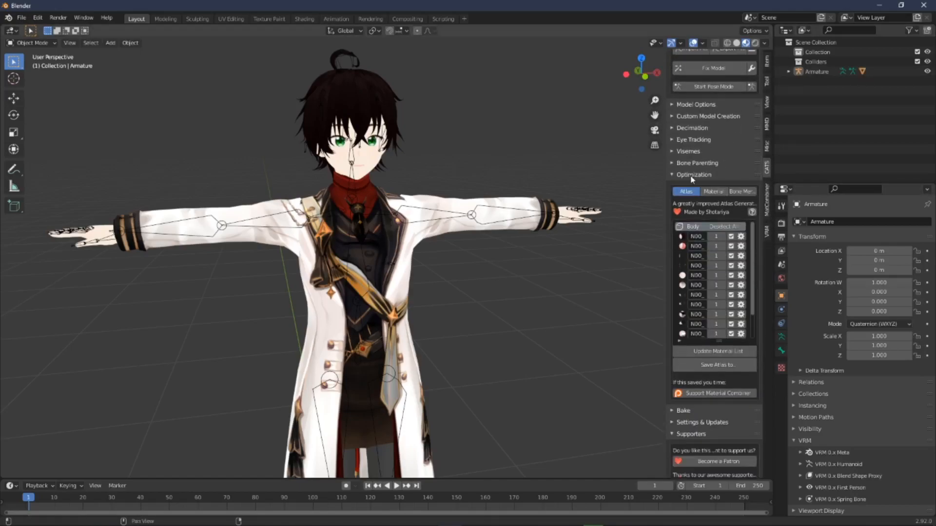
left_click_drag(663, 226, 528, 227)
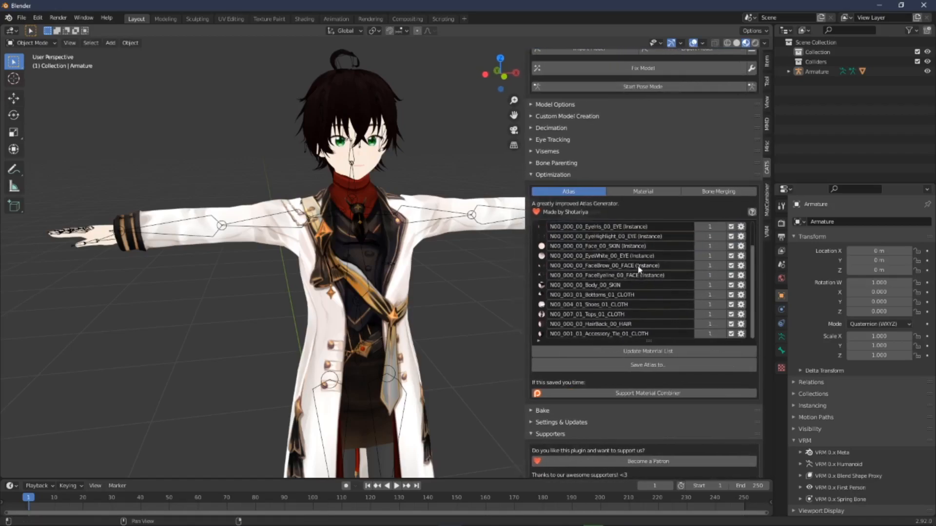
scroll(622, 225, "up", 3)
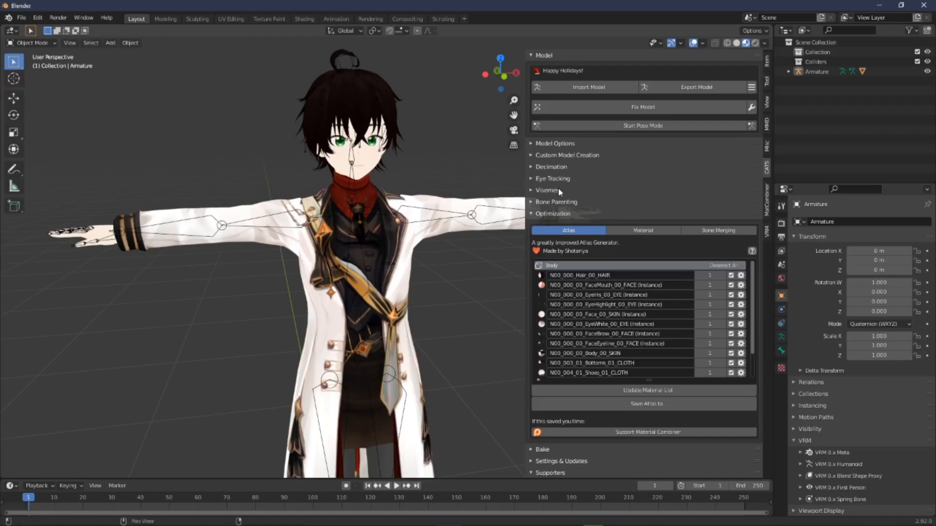
Step: Select the avatar's body mesh and separate it by materials with the CATS Model Options
left_click(553, 214)
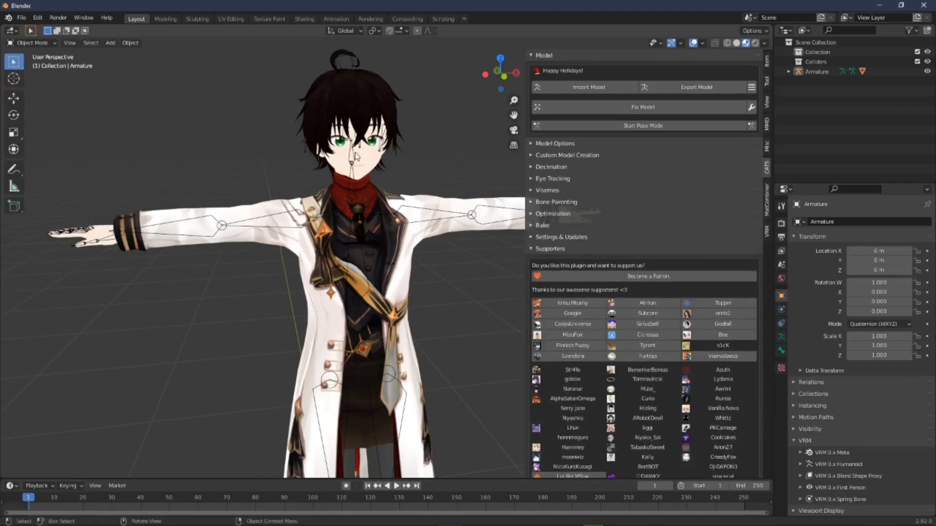
scroll(363, 158, "up", 8)
scroll(376, 190, "down", 3)
middle_click_drag(378, 150, 420, 310, "shift")
scroll(420, 310, "up", 3)
middle_click_drag(413, 238, 399, 196, "shift")
left_click(399, 196)
middle_click_drag(343, 223, 350, 232, "shift")
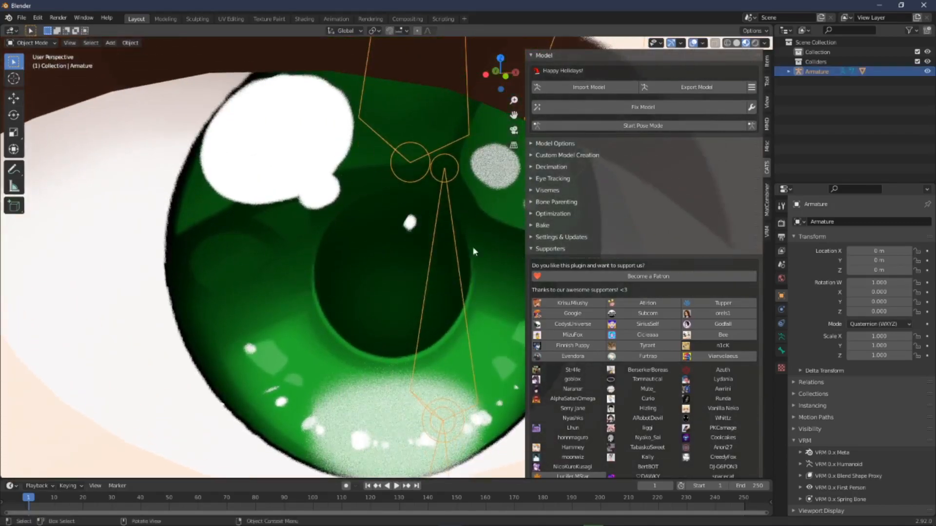
left_click(366, 261)
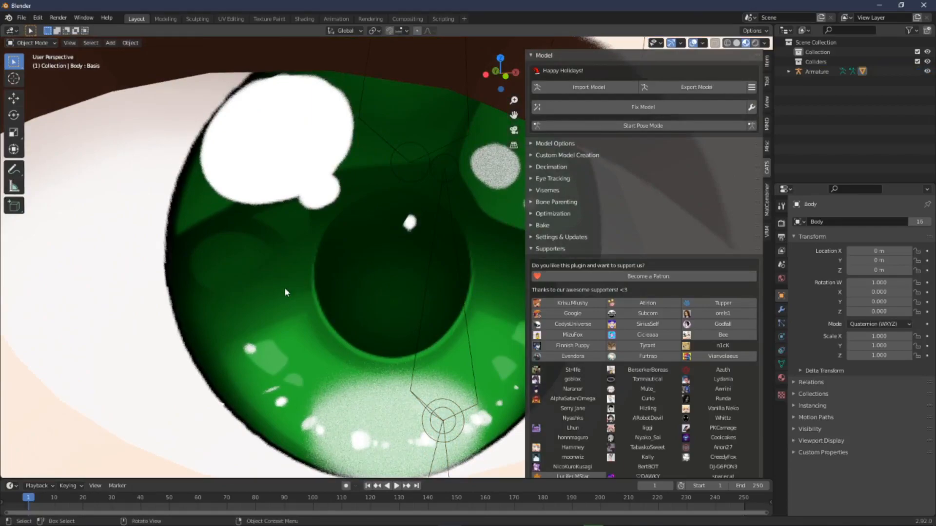
scroll(284, 292, "down", 6)
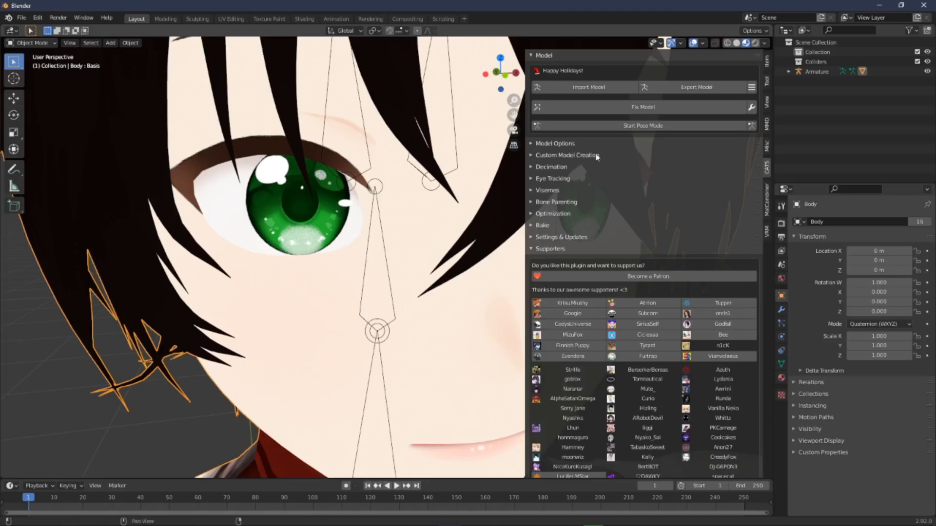
left_click(560, 155)
left_click(566, 154)
left_click(570, 144)
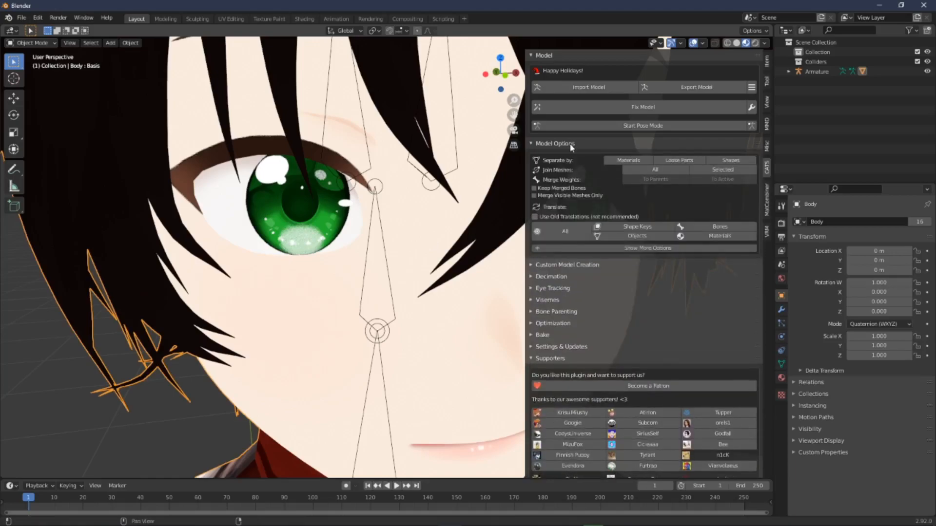
left_click(631, 164)
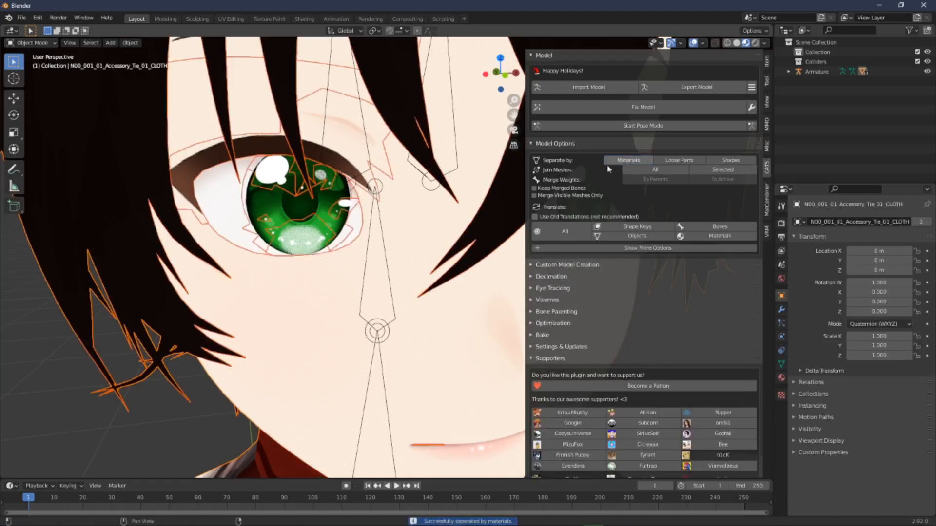
Step: Select the eye highlight mesh object and delete it
middle_click_drag(361, 217, 353, 217)
left_click(327, 178)
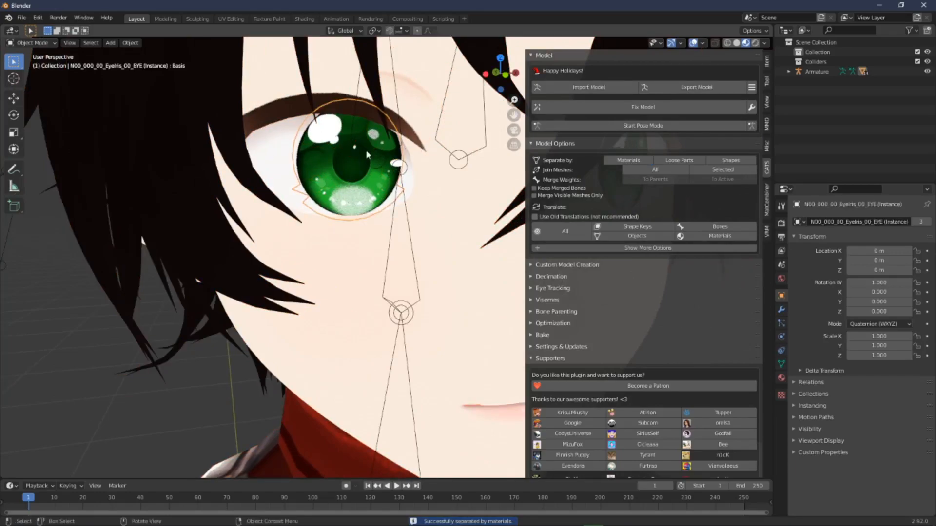
left_click(335, 164)
left_click(327, 155)
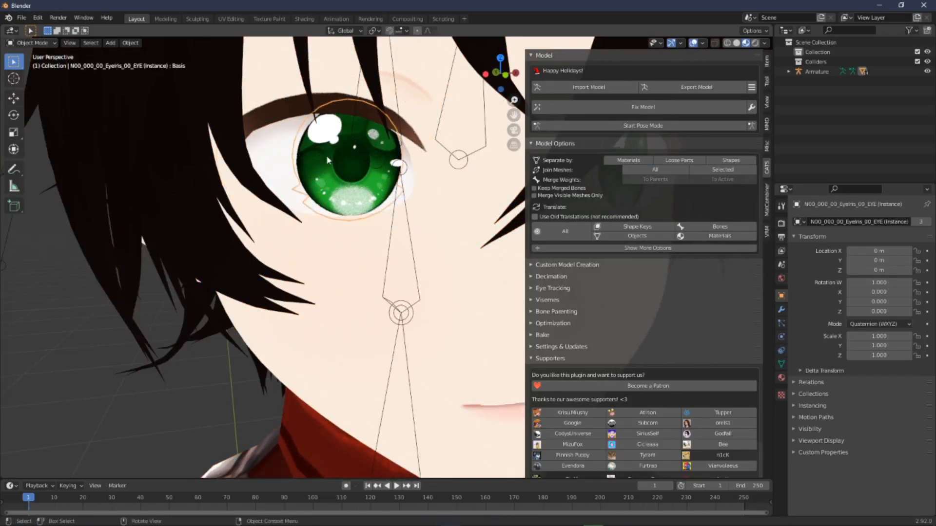
left_click(327, 154)
left_click(329, 150)
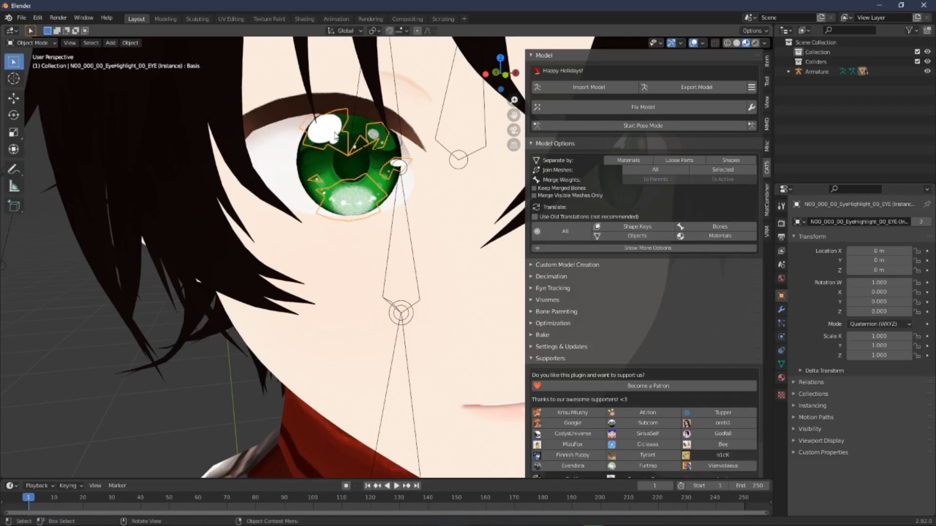
middle_click_drag(336, 138, 120, 77)
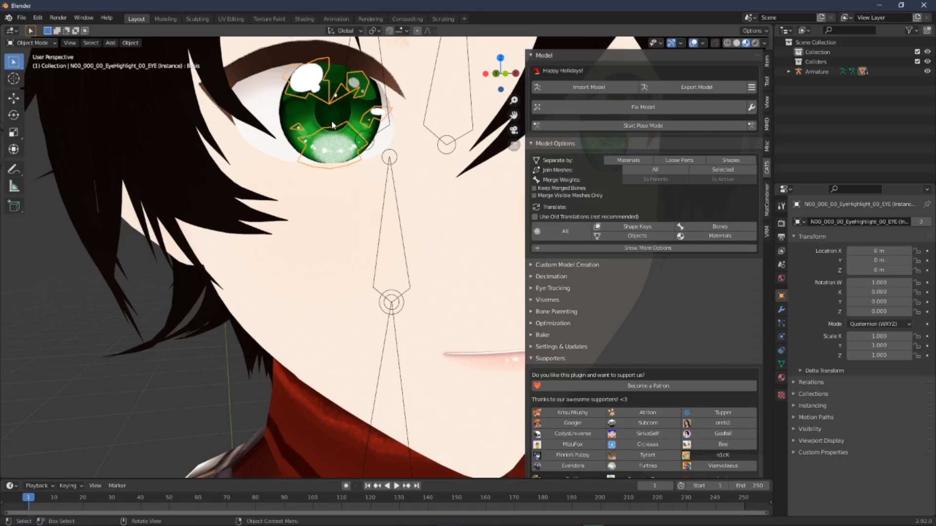
key("Delete")
Step: Join all the avatar's meshes back into a single Body mesh
scroll(326, 98, "down", 6)
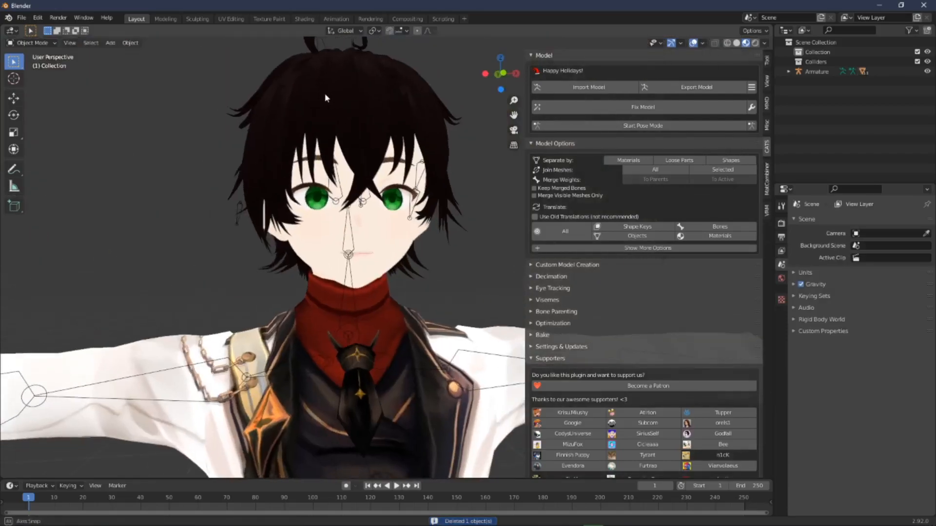
middle_click_drag(326, 97, 327, 100)
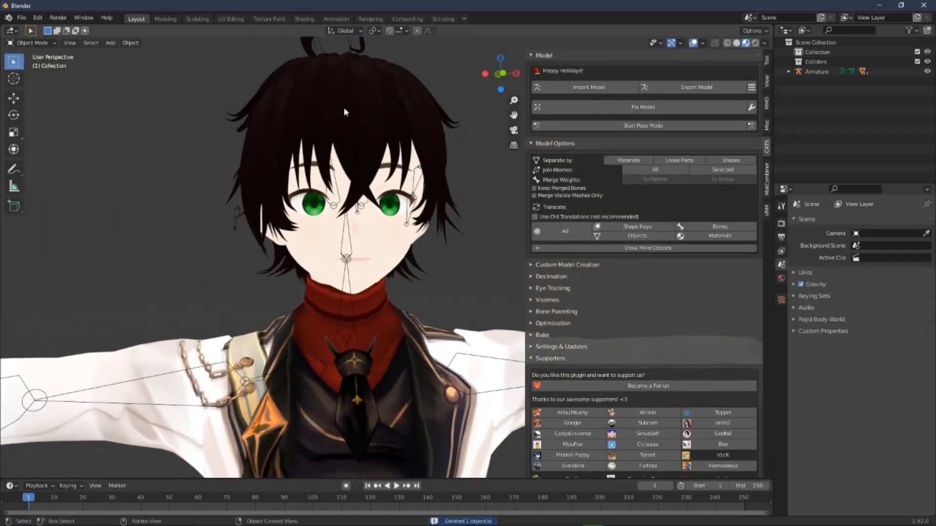
scroll(342, 112, "down", 3)
middle_click_drag(389, 222, 401, 236)
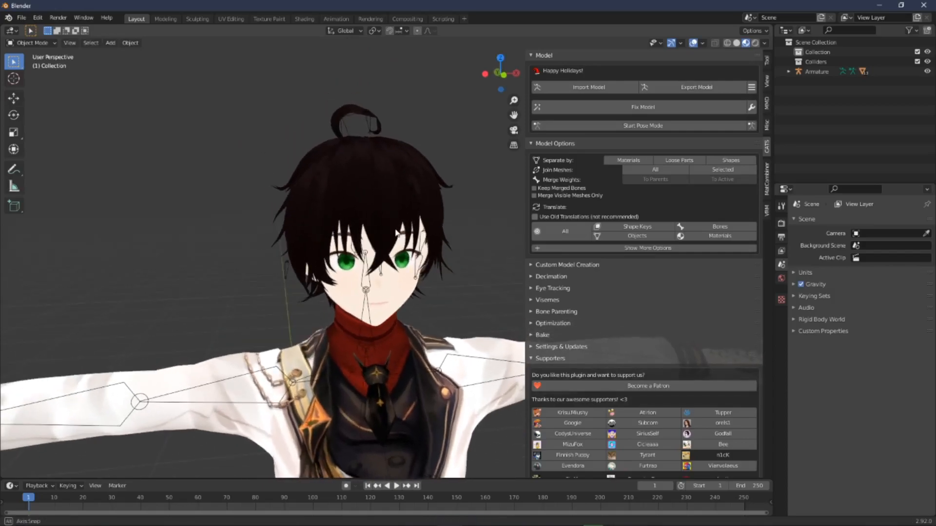
middle_click_drag(399, 278, 410, 134, "shift")
scroll(410, 195, "down", 5)
middle_click_drag(410, 243, 456, 371)
scroll(367, 290, "up", 6)
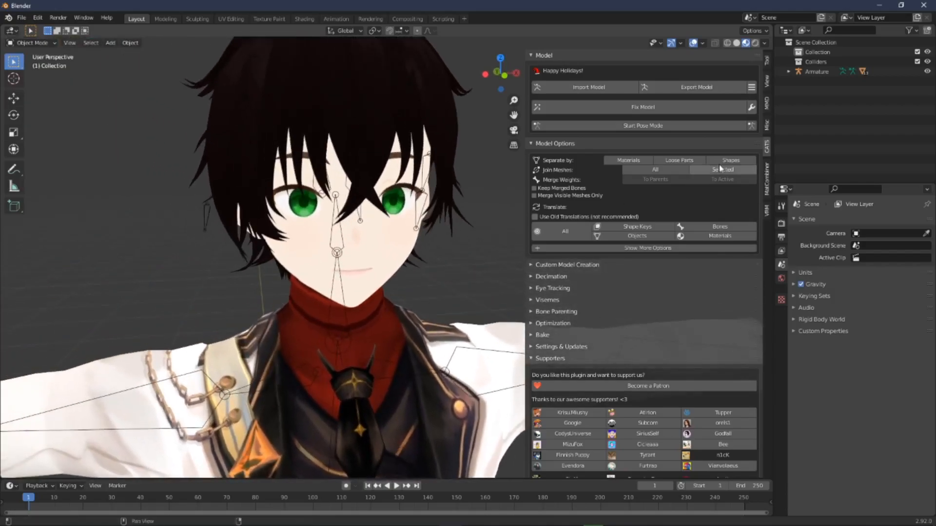
left_click(789, 72)
scroll(795, 75, "down", 3)
scroll(795, 74, "up", 3)
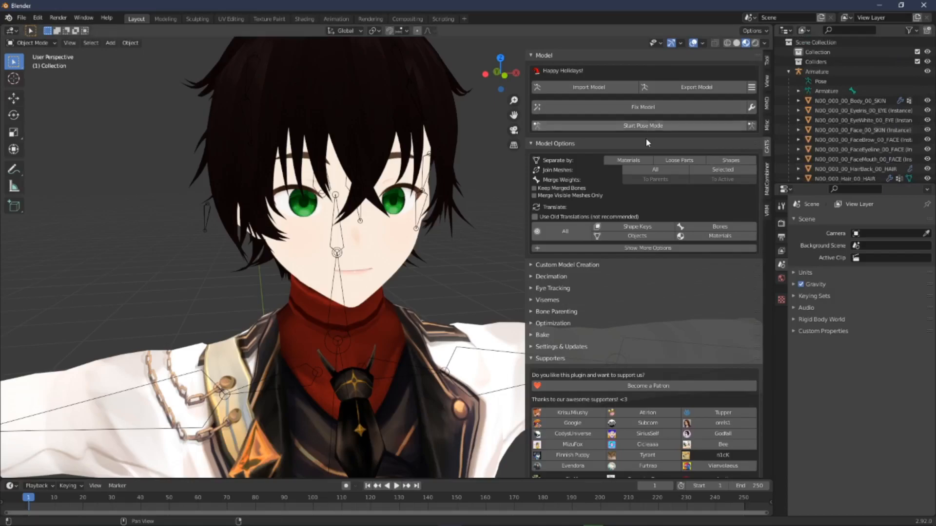
left_click(645, 171)
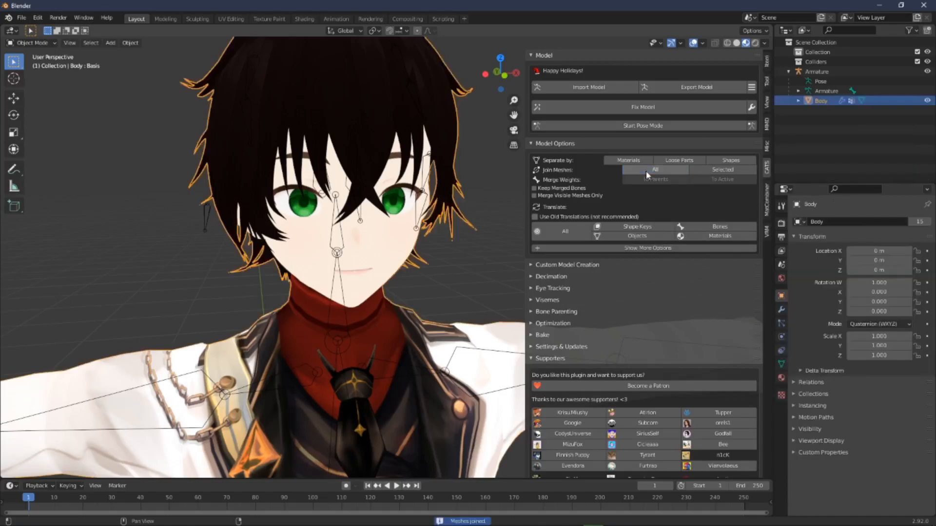
Step: Reopen the Optimization section to show the Atlas material list for the joined Body
scroll(475, 201, "up", 2)
middle_click_drag(477, 203, 468, 196, "shift")
left_click(471, 201)
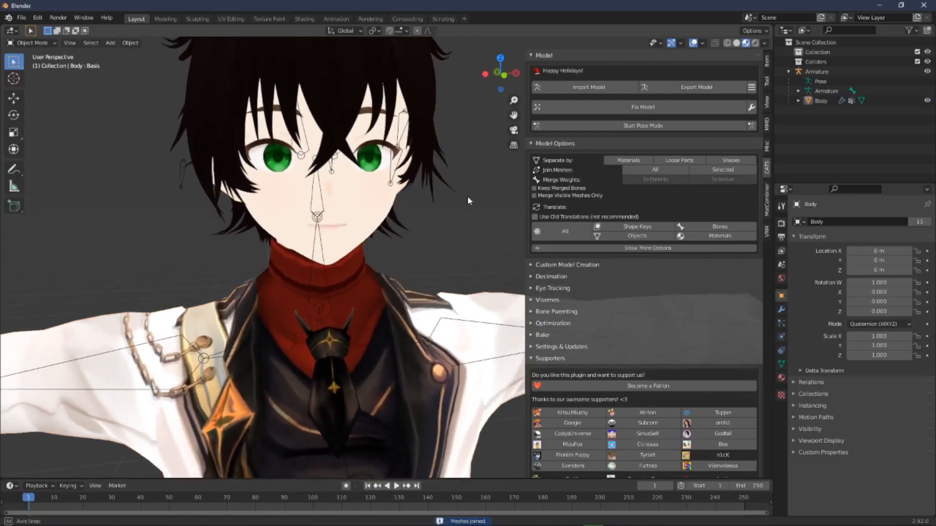
left_click(551, 323)
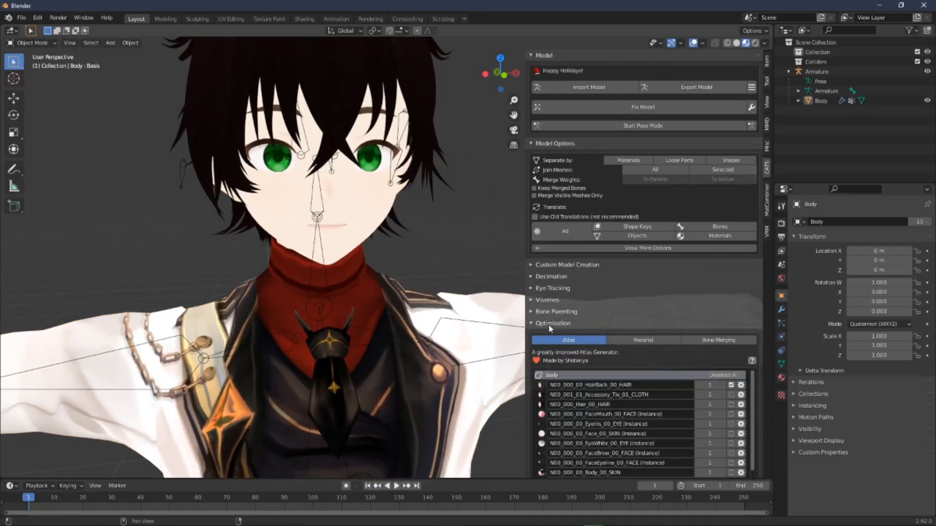
Step: Rename the first two Atlas materials to HAIR and CLOTH
scroll(650, 380, "down", 2)
scroll(650, 379, "up", 2)
scroll(689, 294, "down", 5)
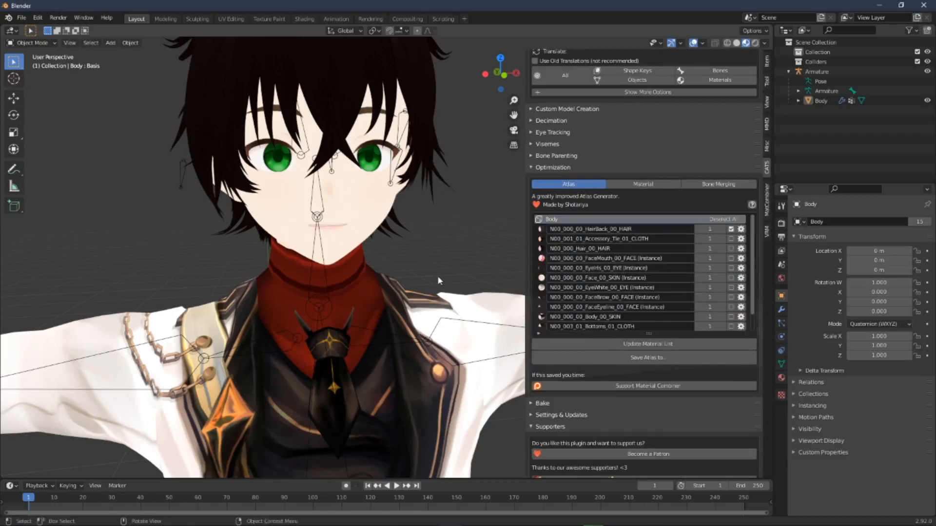
scroll(437, 276, "down", 3)
middle_click_drag(439, 277, 403, 243)
scroll(402, 243, "down", 1)
scroll(420, 257, "up", 6)
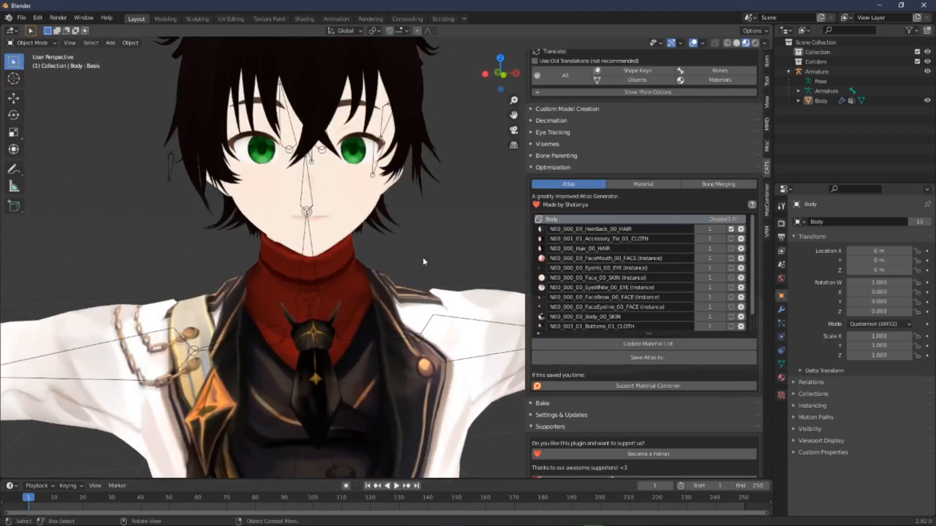
middle_click_drag(439, 277, 462, 286, "shift")
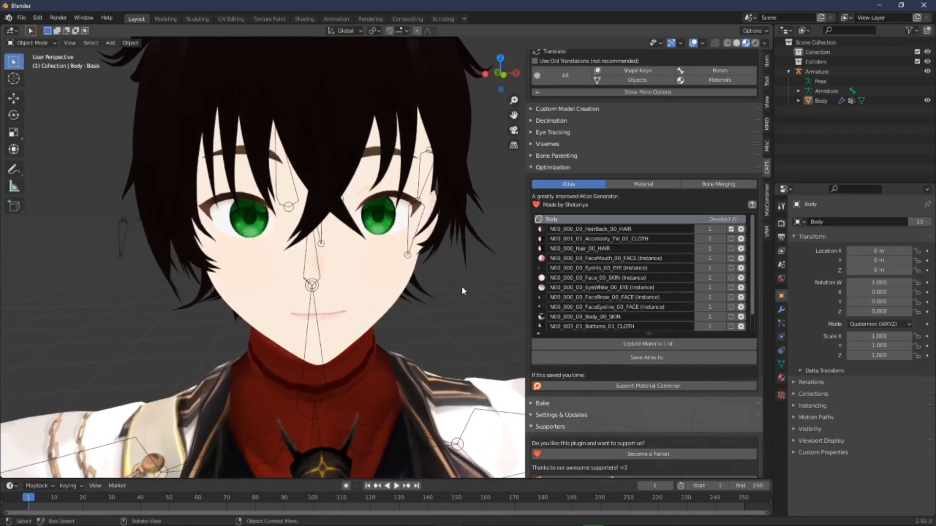
double_click(650, 230)
type("HAIR")
key("Return")
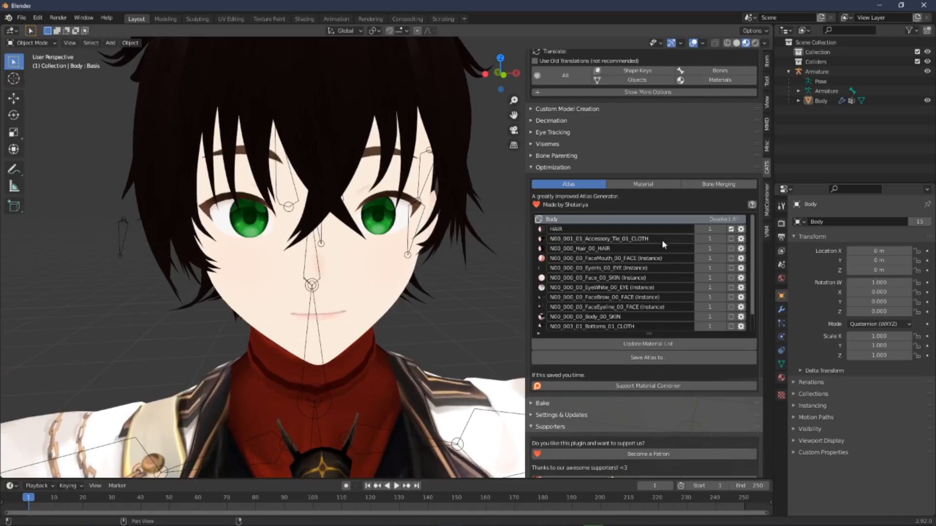
double_click(640, 239)
type("CLOTH")
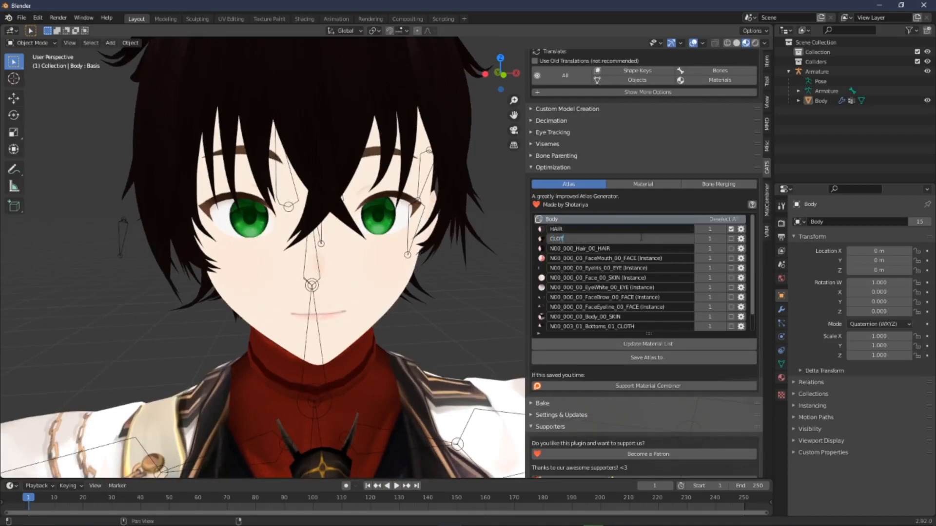
key("Return")
Step: Rename the next three Atlas materials to HAIR2, MOUTH and IRIS
double_click(608, 247)
type("HAIR2")
key("Return")
double_click(650, 258)
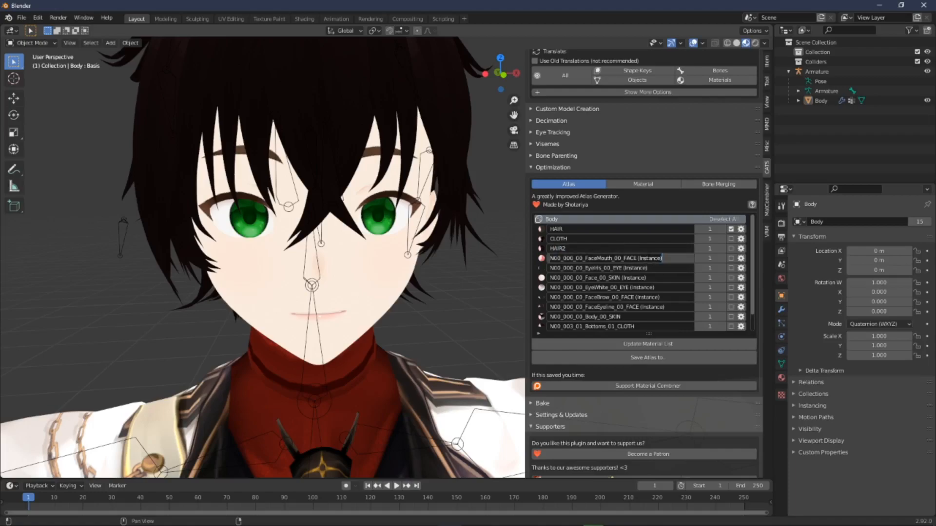
type("MOUTH")
key("Return")
double_click(638, 268)
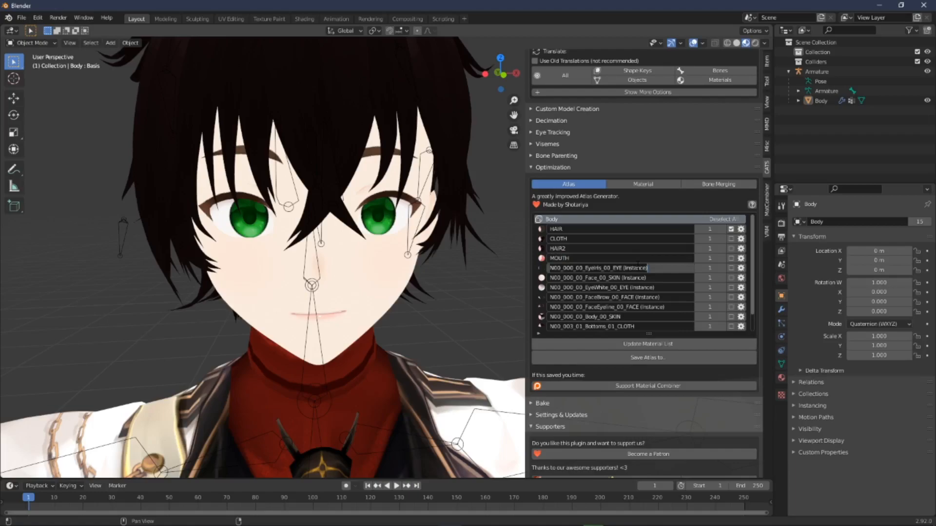
type("IRIS")
key("Return")
Step: Rename the face skin, eye white and eyebrow materials to SKIN, SCLERA and BROW
double_click(596, 277)
type("SK")
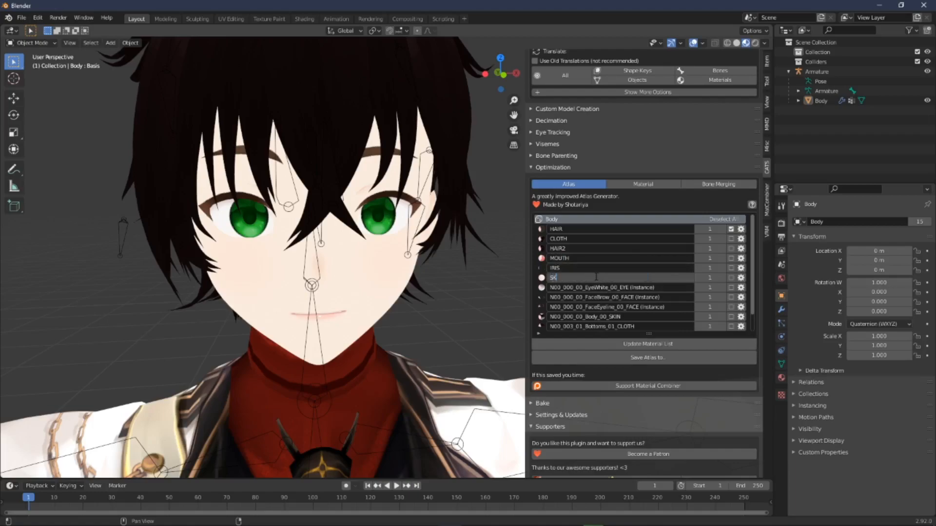
type("IN")
key("Return")
double_click(593, 285)
type("SCLERA")
key("Return")
double_click(598, 297)
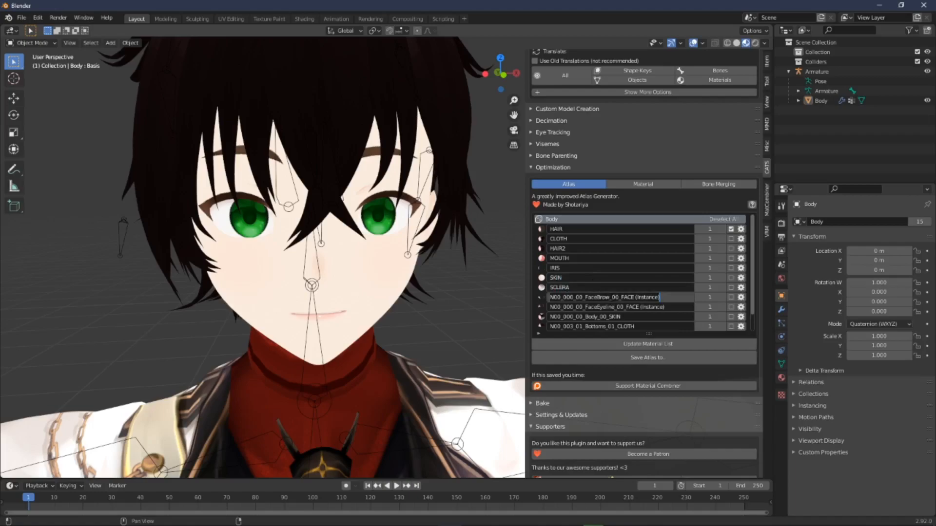
type("BROW")
key("Return")
Step: Rename the eyeline and body skin materials to EYELINE and SKIN2
double_click(635, 307)
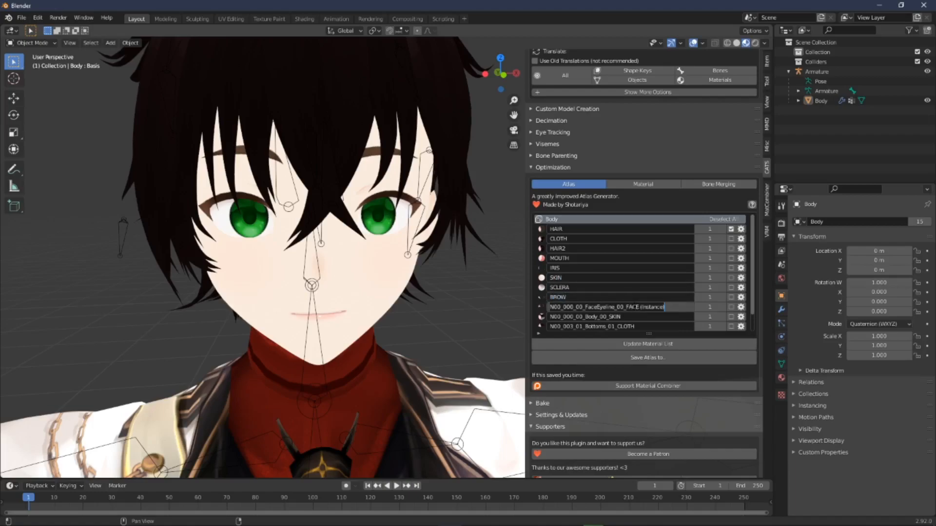
type("EYELINE")
key("Return")
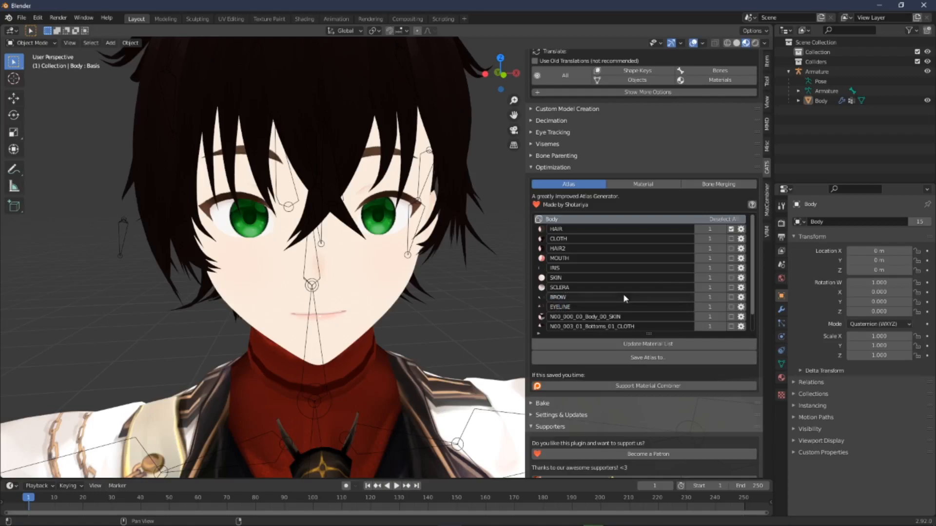
double_click(598, 317)
type("SKIN")
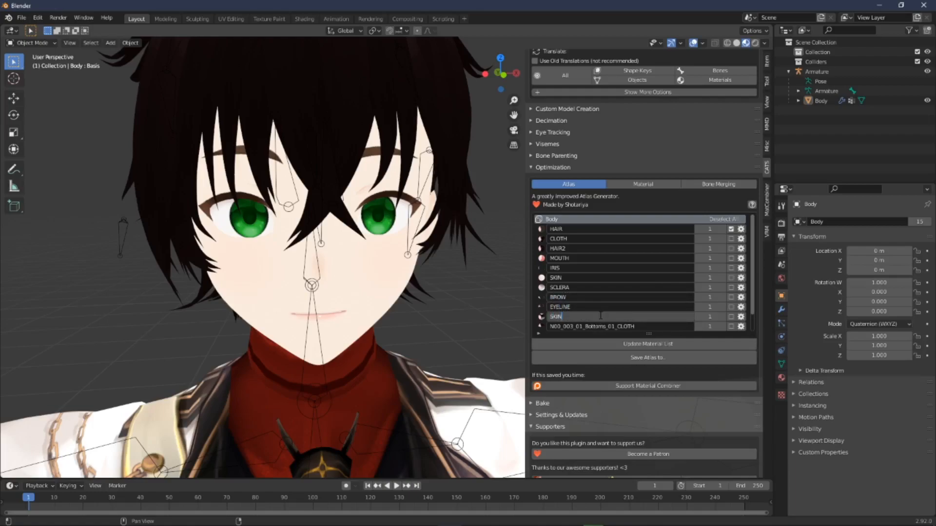
type("2")
key("Return")
Step: Rename the bottoms, shoes and tops materials to CLOTH2, SHOES and CLOTH3
scroll(614, 327, "down", 1)
double_click(619, 308)
type("CLOTH2")
key("Return")
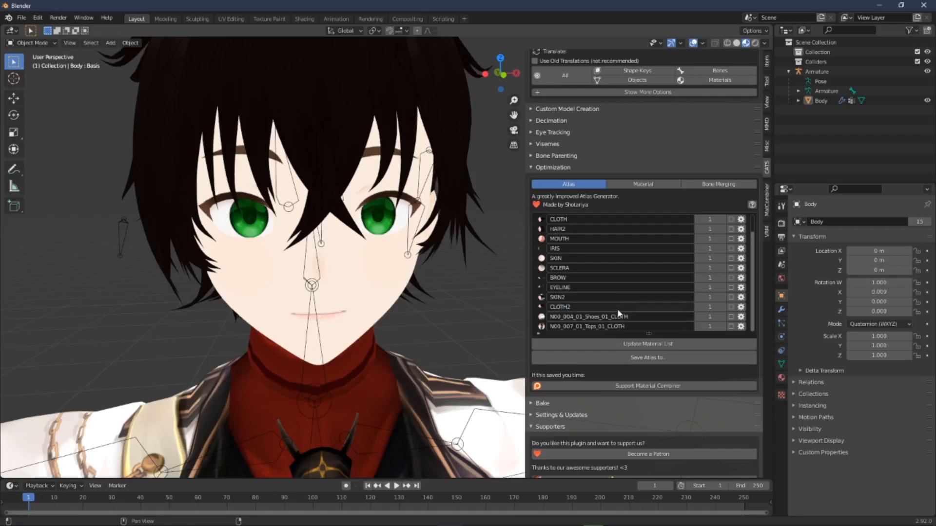
double_click(618, 317)
type("SHOES")
key("Return")
double_click(617, 326)
type("C")
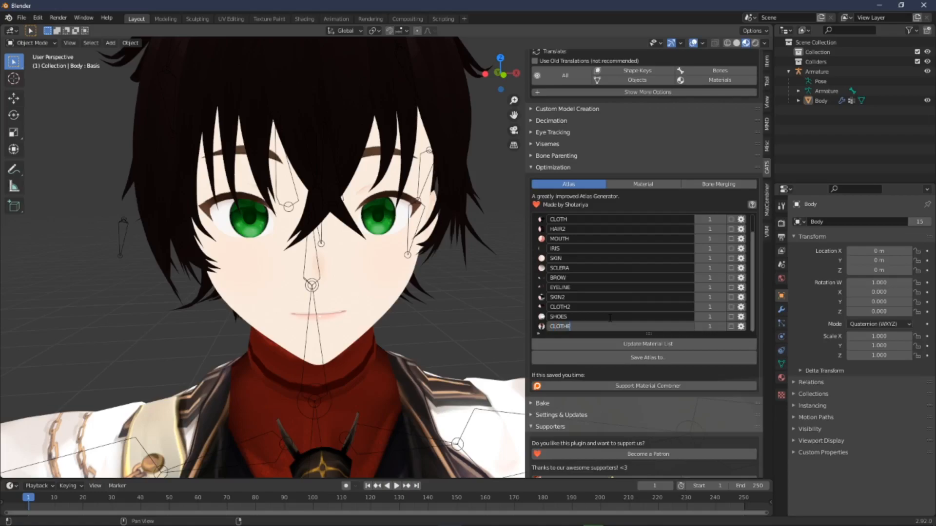
type("LOTH3")
key("Return")
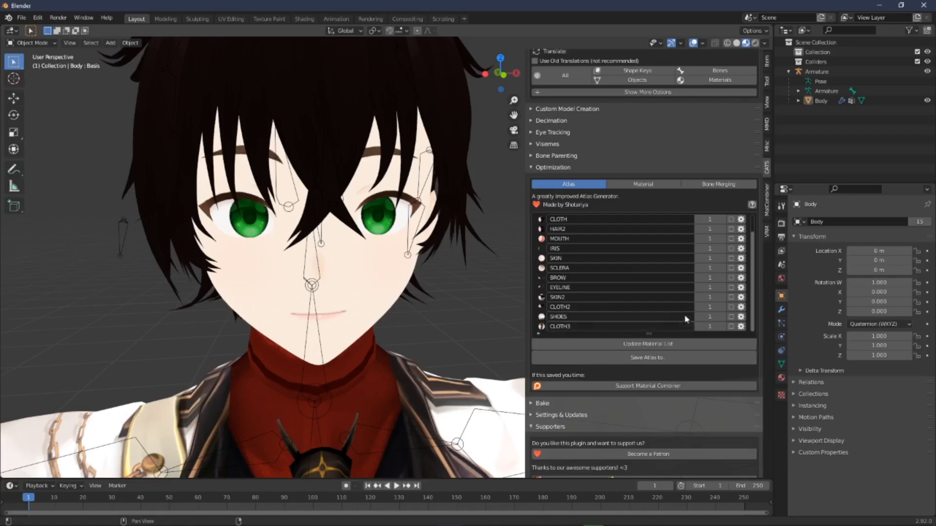
Step: Tick the HAIR2 and CLOTH3 materials in the Atlas list
scroll(655, 279, "up", 2)
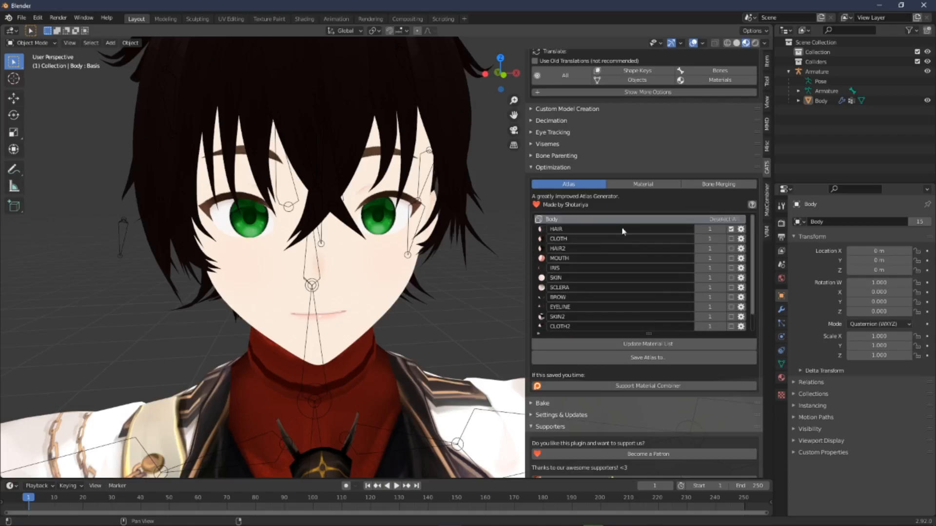
left_click(731, 249)
scroll(579, 304, "down", 2)
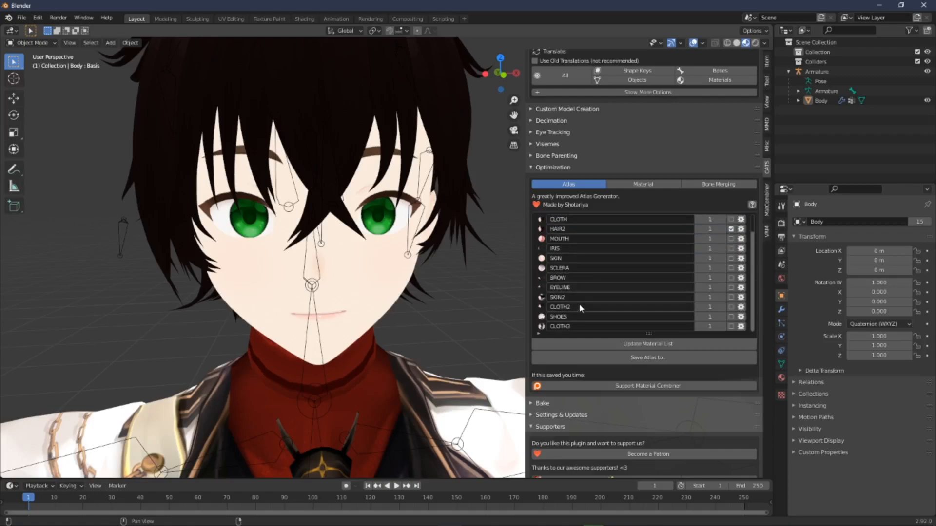
left_click(732, 326)
Step: Tick the CLOTH material too and save the ticked materials as an atlas in the Tutorial folder
left_click(731, 219)
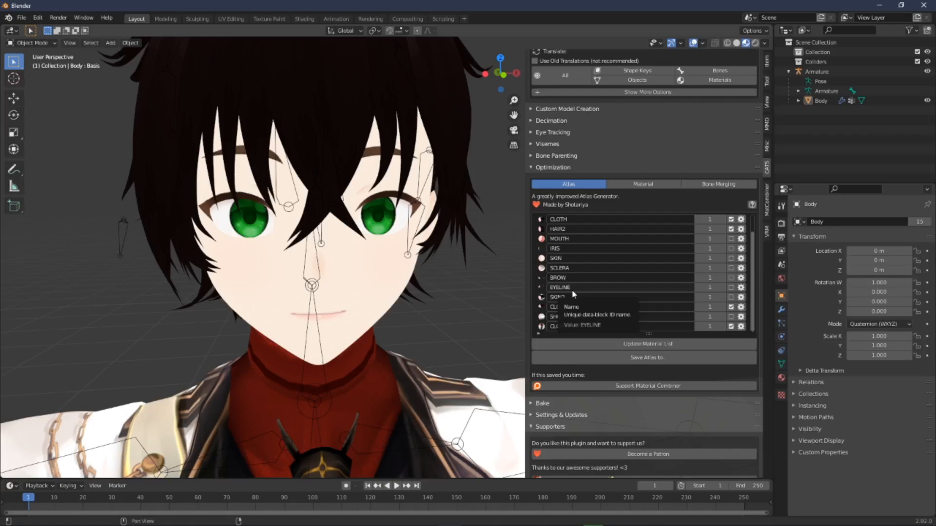
left_click(667, 356)
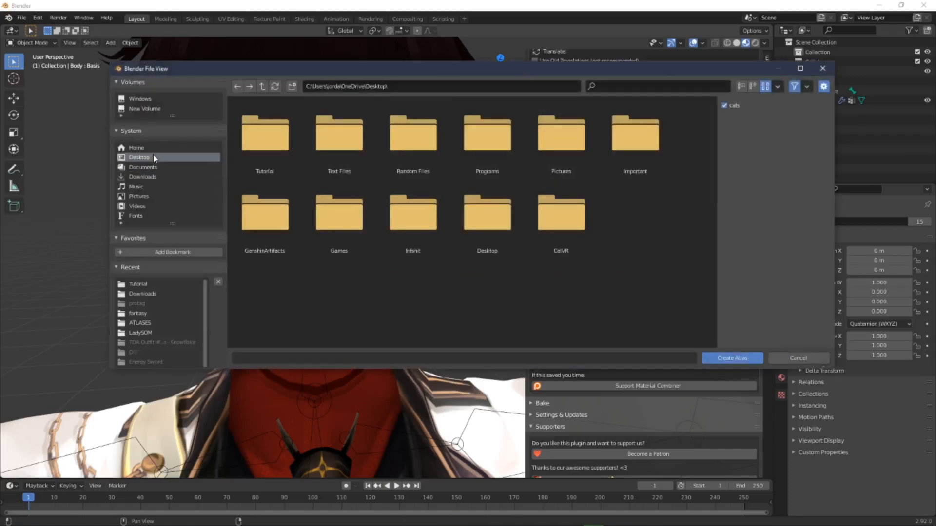
double_click(265, 136)
left_click(709, 355)
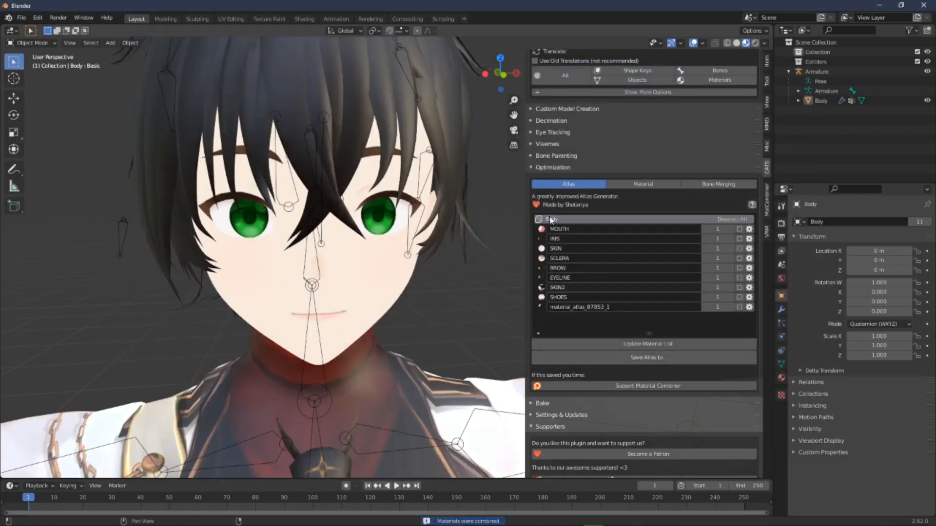
Step: Tick MOUTH, IRIS, SKIN and SCLERA and save them as a second atlas in the same folder
scroll(353, 239, "down", 2)
right_click(360, 253)
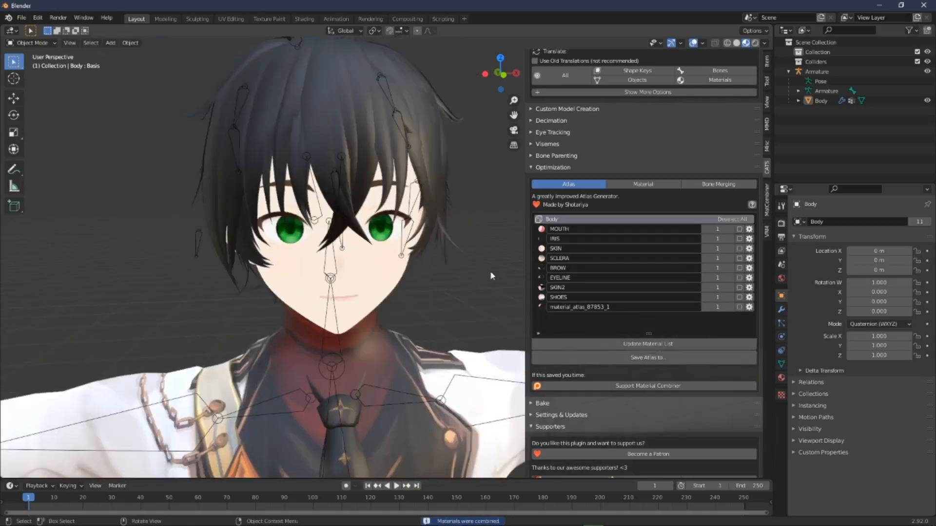
scroll(489, 271, "down", 7)
mouse_move(411, 273)
middle_mouse_down()
mouse_move(449, 269)
mouse_move(409, 275)
middle_mouse_up()
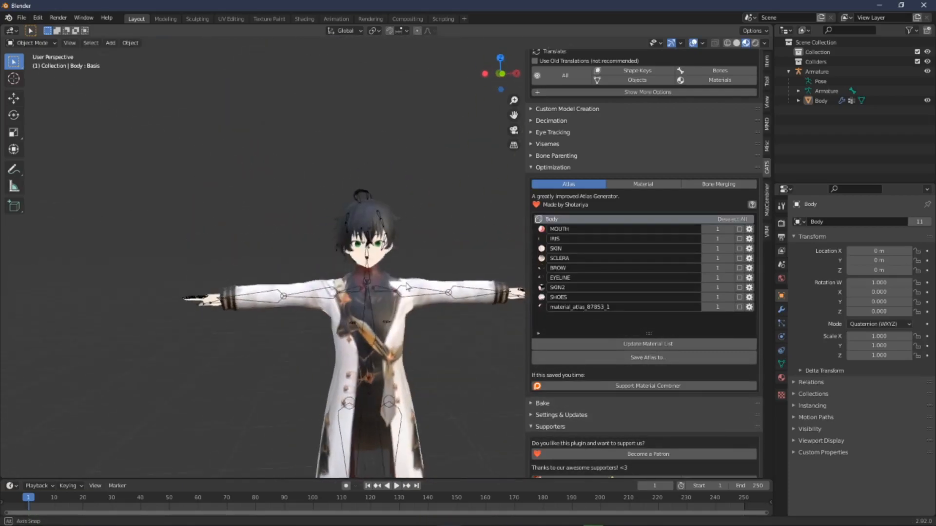
scroll(401, 274, "up", 7)
scroll(415, 280, "up", 4)
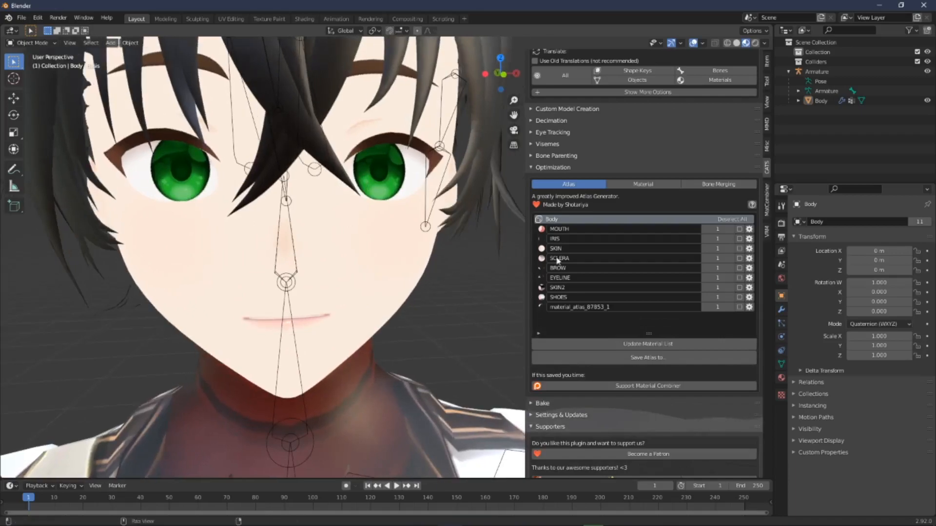
left_click(740, 229)
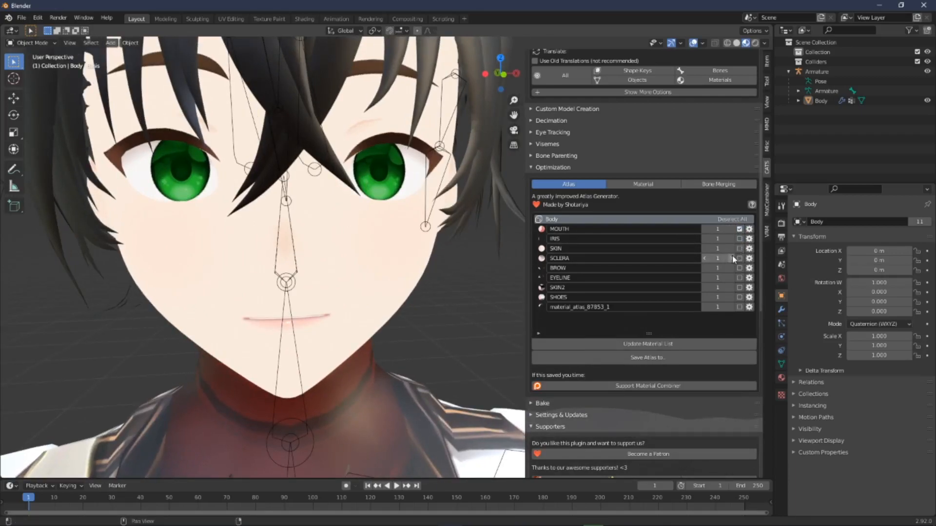
left_click(739, 249)
left_click(740, 258)
left_click(739, 239)
left_click(739, 229)
left_click(739, 248)
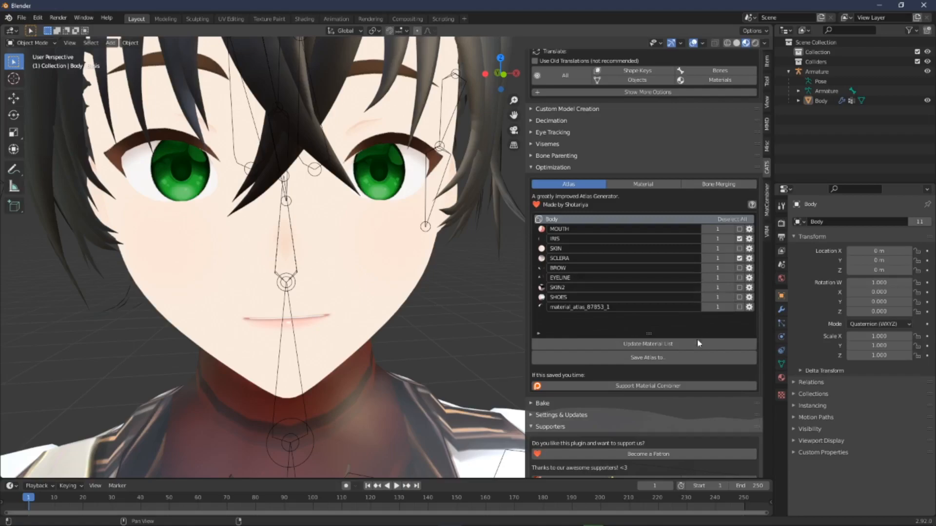
left_click(739, 239)
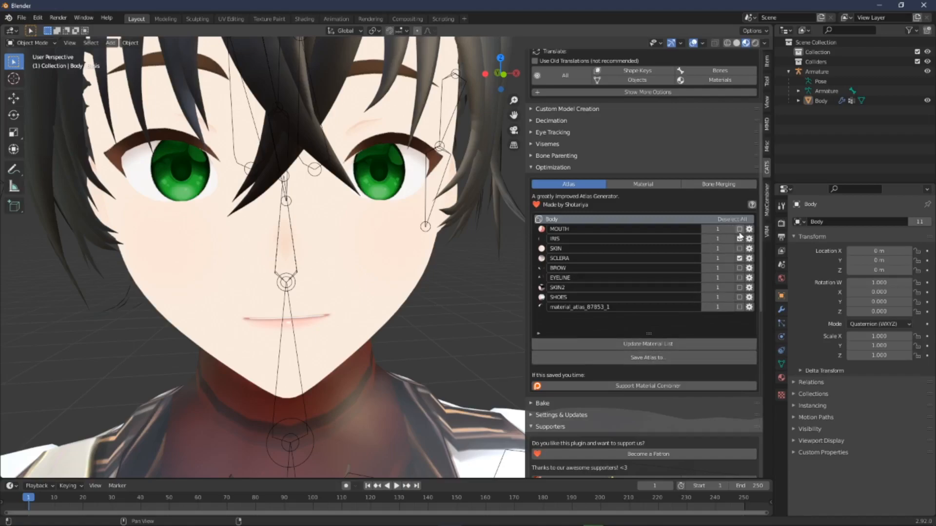
left_click(739, 249)
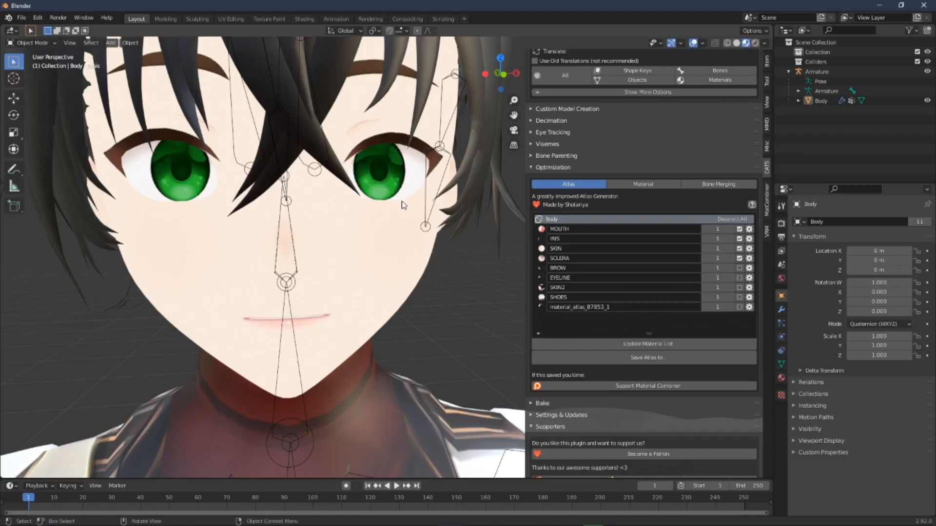
scroll(392, 267, "down", 8)
right_click(393, 292)
scroll(427, 269, "up", 8)
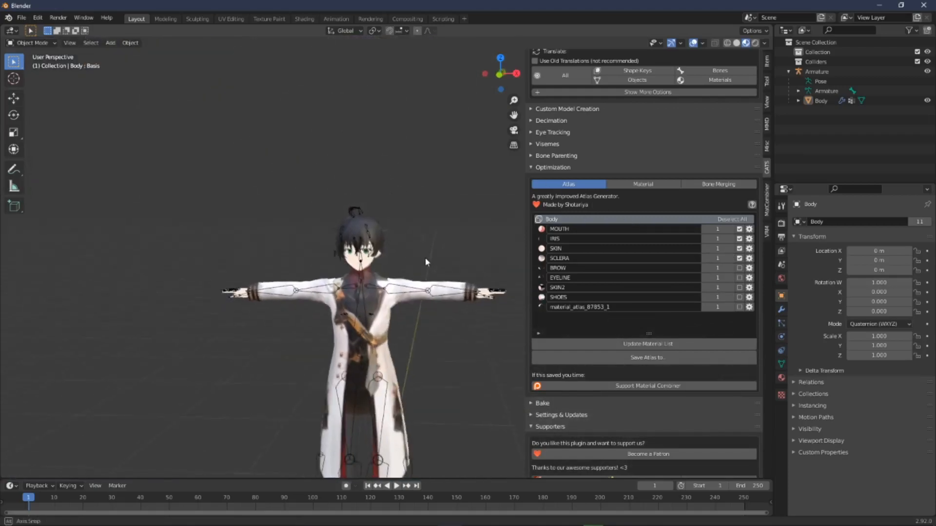
scroll(427, 275, "up", 6)
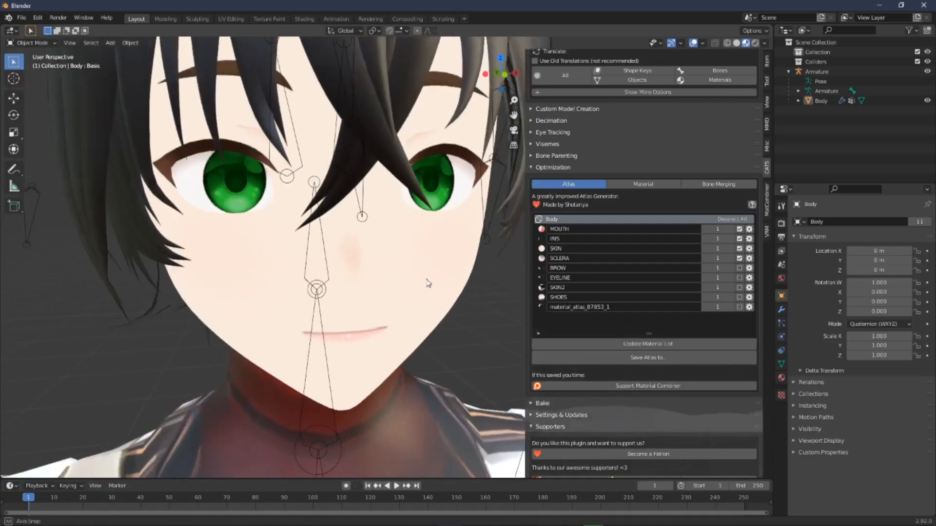
scroll(422, 278, "down", 8)
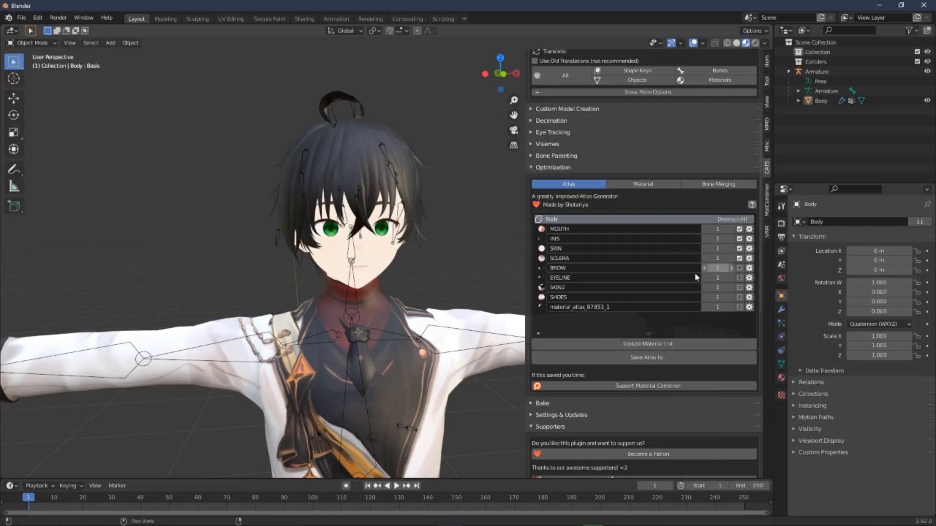
left_click(658, 359)
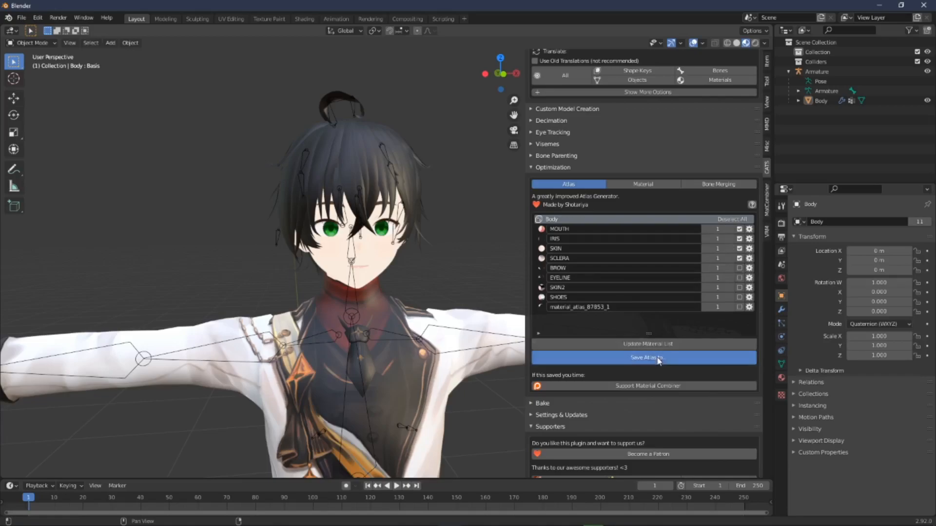
left_click(712, 360)
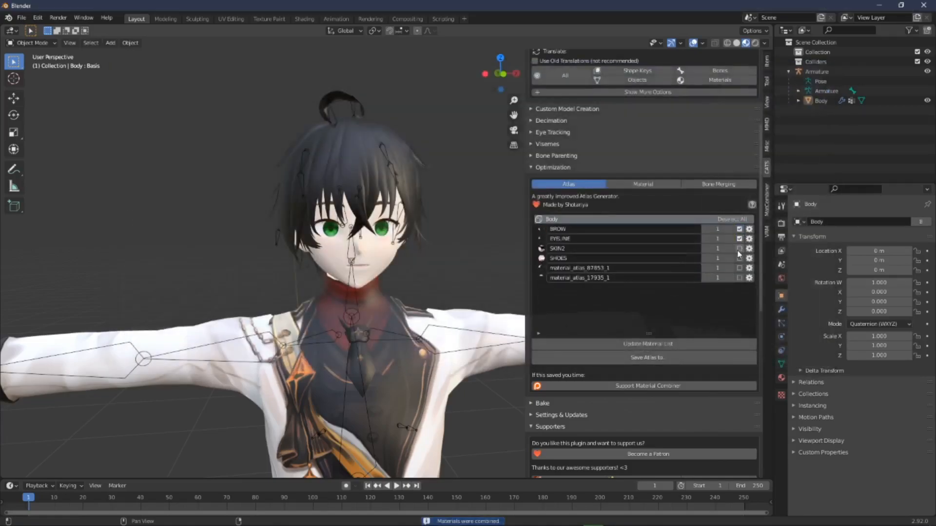
Step: Save the BROW, EYELINE, SKIN2 and SHOES materials as a third atlas
left_click(649, 358)
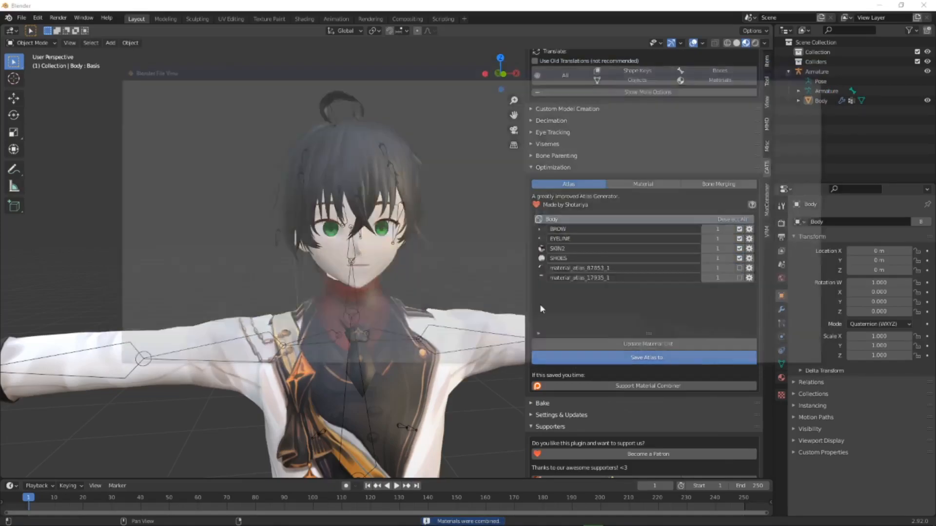
left_click(732, 359)
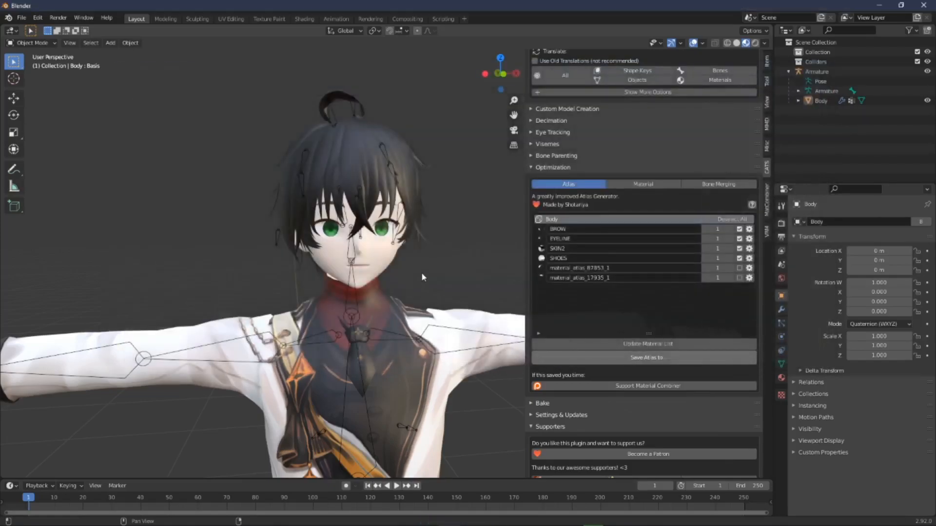
scroll(422, 273, "down", 3)
right_click(449, 262)
middle_click_drag(475, 233, 431, 306)
scroll(431, 306, "down", 6)
scroll(421, 341, "up", 8)
scroll(420, 342, "down", 5)
scroll(430, 294, "up", 7)
middle_click_drag(430, 294, 424, 312)
middle_click_drag(420, 239, 412, 327, "shift")
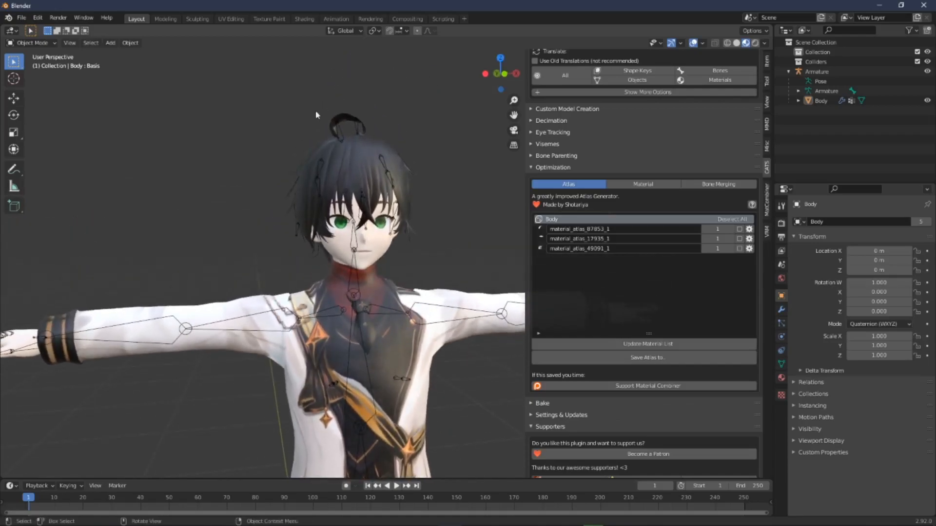
Step: Examine the combined atlas texture and UV layout in the UV Editing workspace
left_click(240, 21)
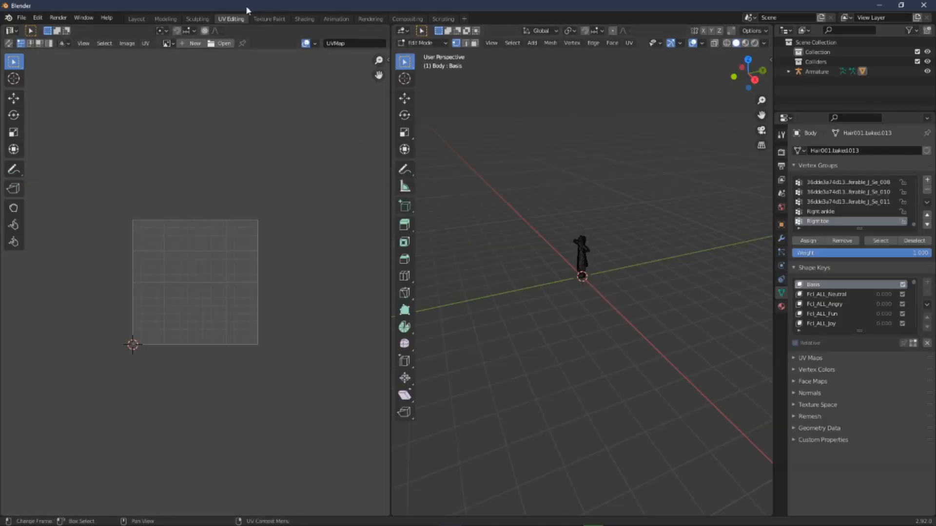
middle_click_drag(492, 173, 558, 183)
scroll(604, 156, "up", 8)
middle_click_drag(622, 137, 608, 286, "shift")
scroll(627, 282, "up", 5)
left_click_drag(559, 174, 615, 225)
scroll(247, 261, "down", 5)
scroll(252, 271, "up", 4)
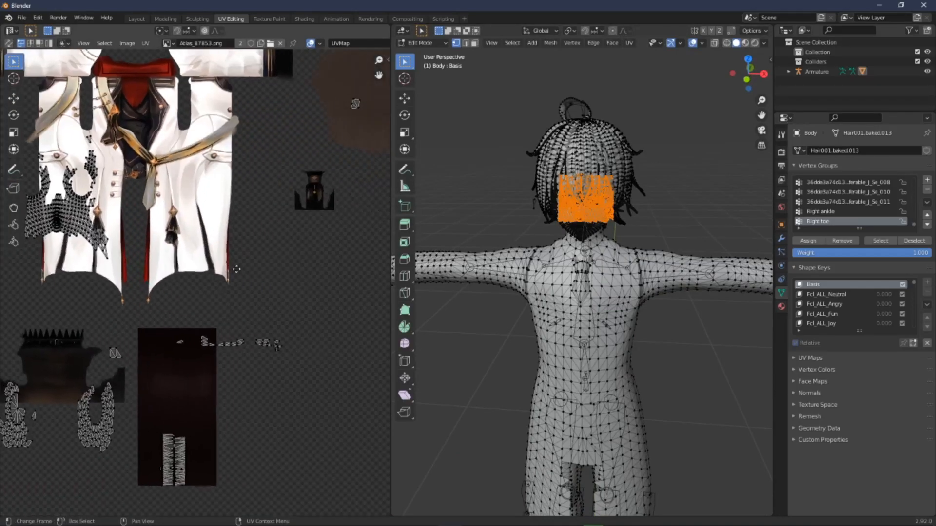
scroll(235, 274, "down", 3)
middle_click_drag(231, 271, 229, 270)
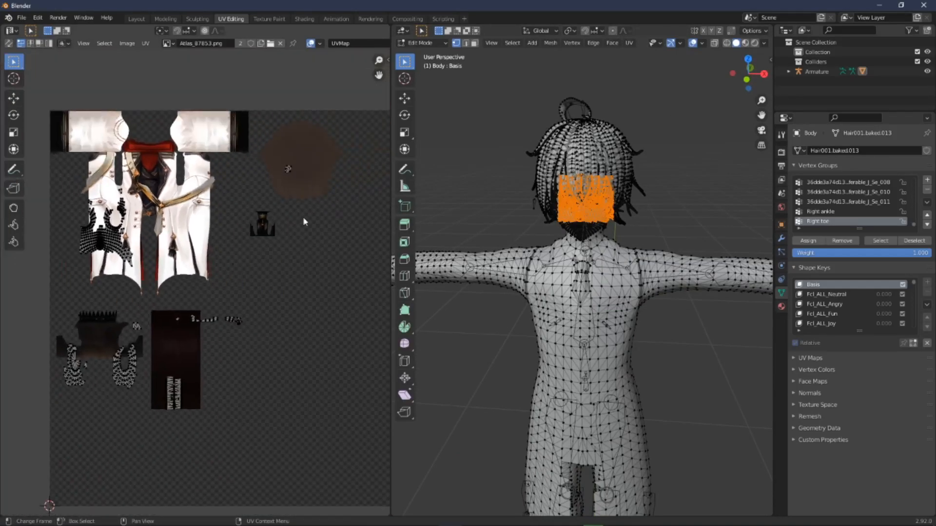
scroll(223, 299, "down", 3)
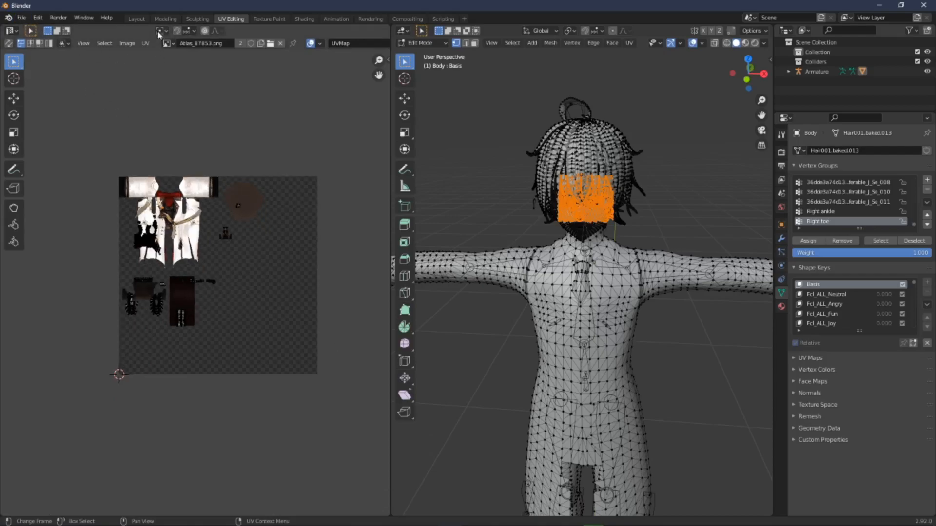
left_click(131, 19)
middle_click_drag(359, 223, 371, 219)
Step: Save the Blender file as Tutorial in the Tutorial folder
left_click(22, 18)
left_click(39, 92)
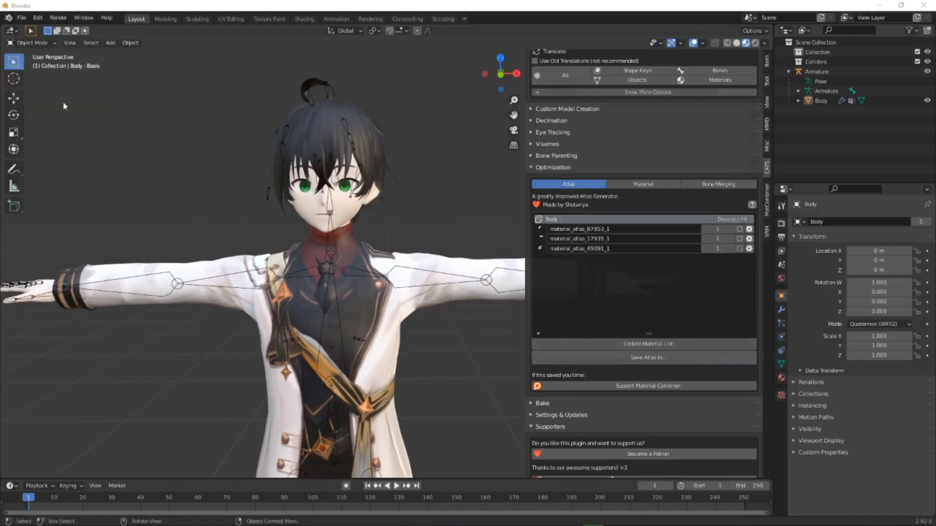
left_click(252, 153)
left_click(275, 362)
key("BackSpace")
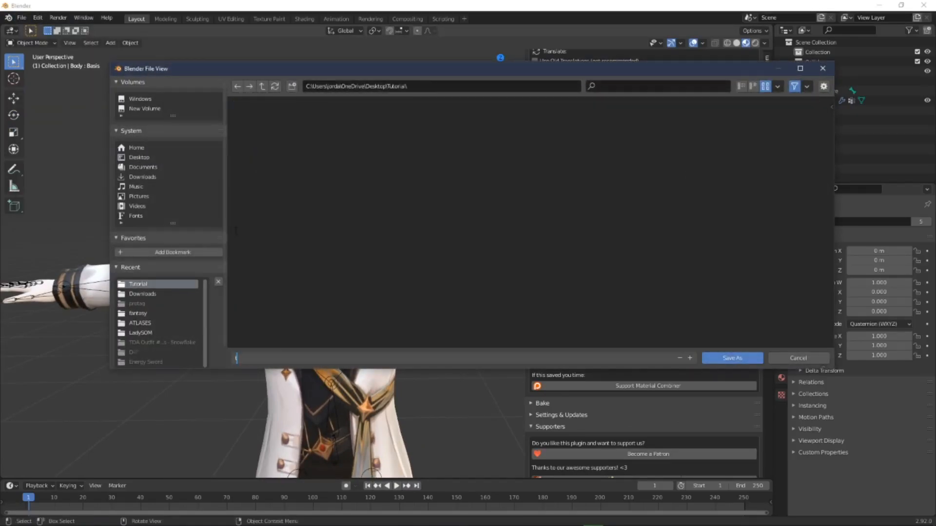
type("Tuto")
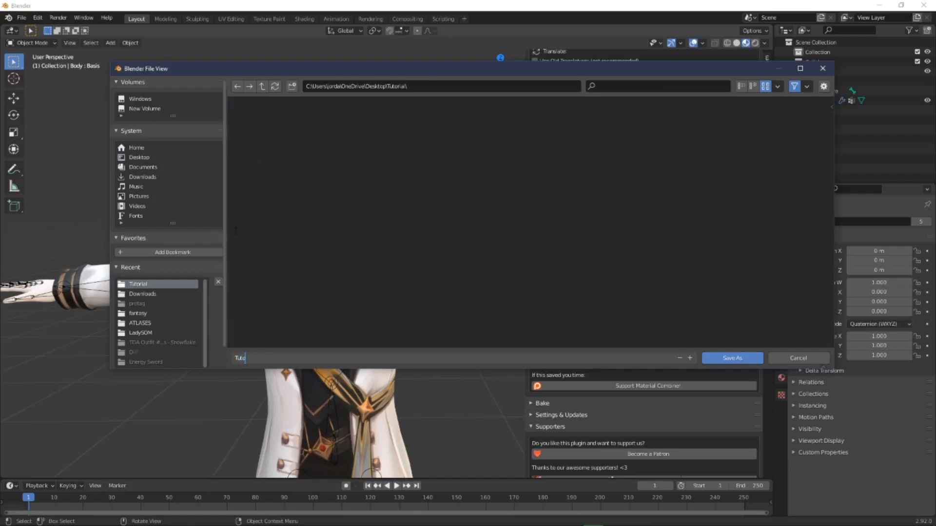
key("Return")
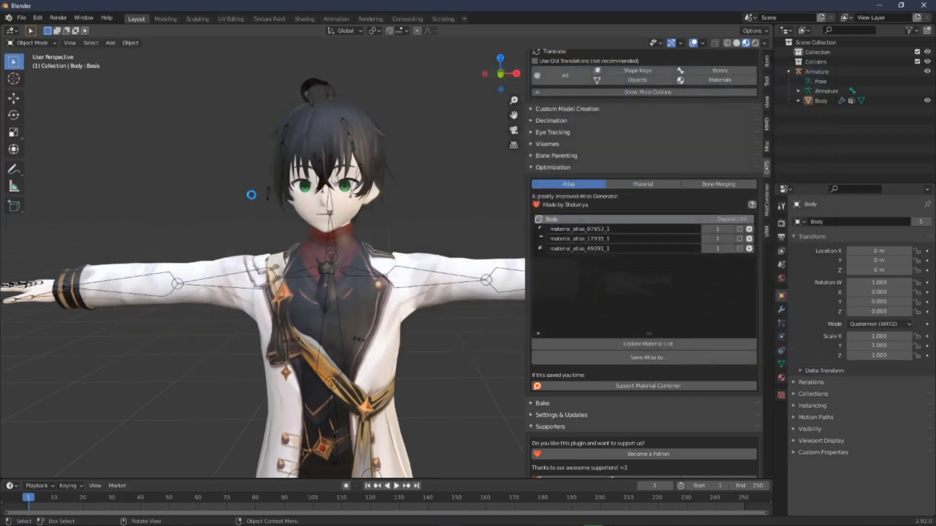
Step: Export the model as FBX to Tutorial.fbx in the Tutorial folder
left_click(22, 18)
mouse_move(39, 159)
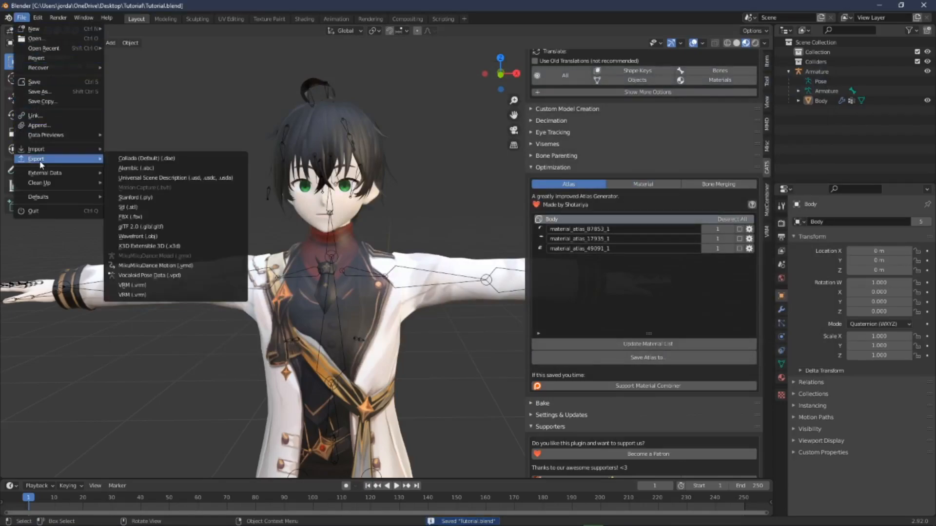
left_click(123, 216)
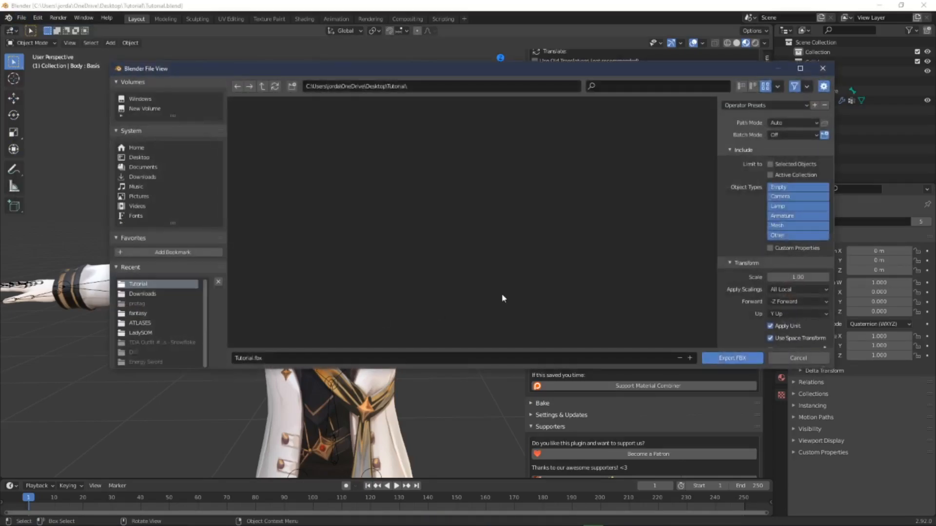
left_click(732, 359)
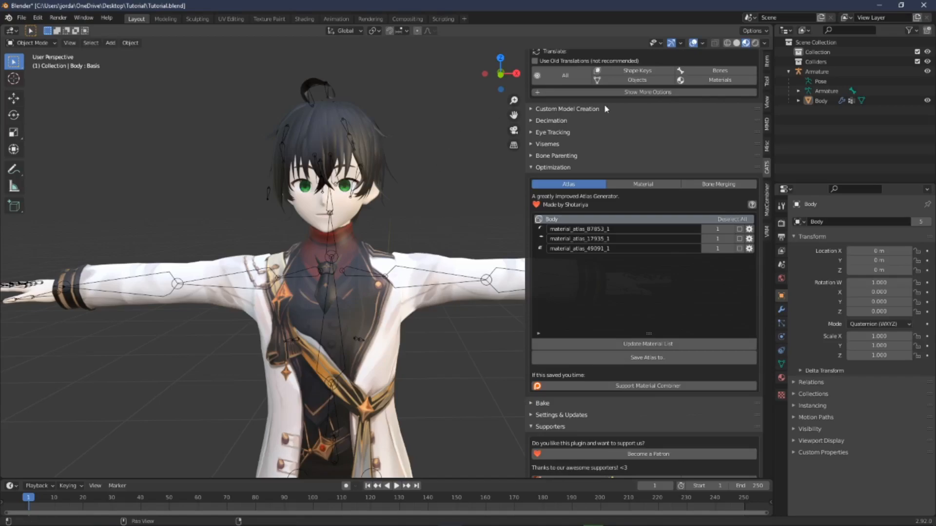
Step: Create visemes using Fcl_MTH_A for AA, Fcl_MTH_O for OH and Fcl_MTH_I for CH
scroll(629, 161, "up", 8)
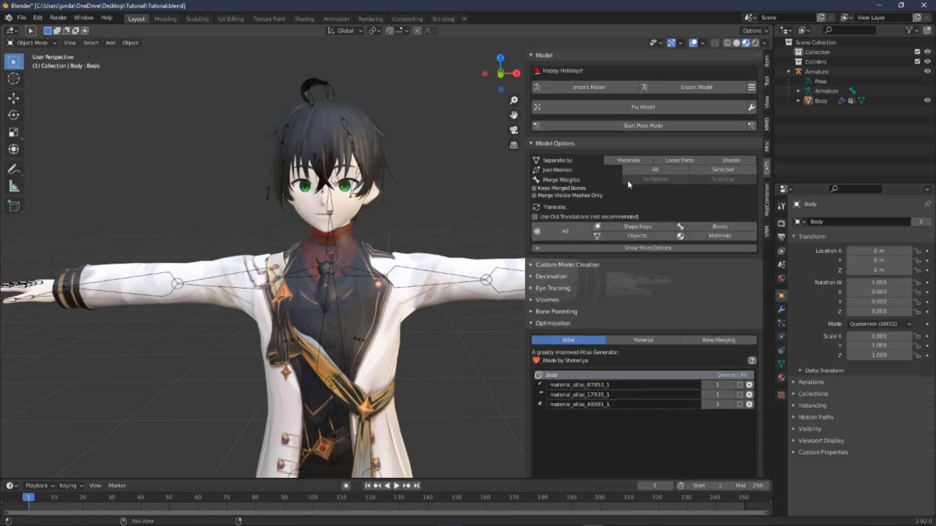
left_click(556, 144)
left_click(557, 56)
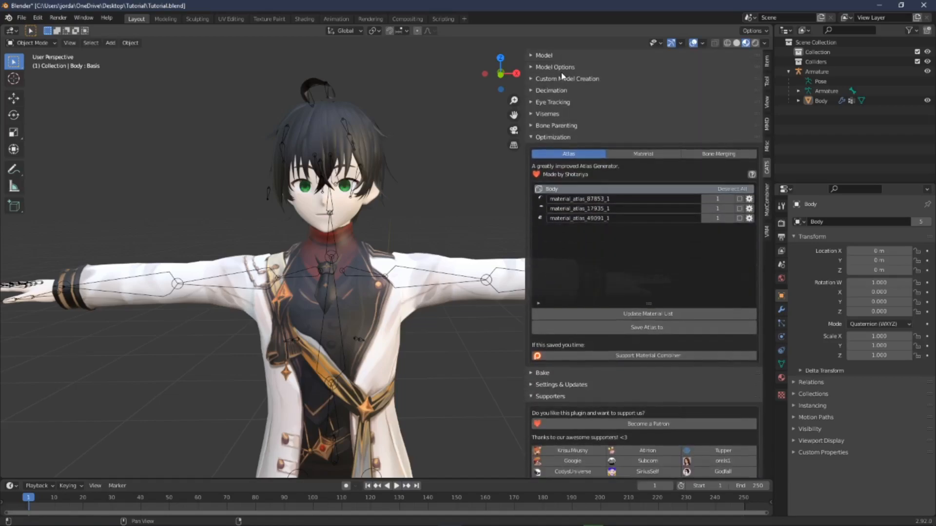
left_click(555, 137)
left_click(561, 114)
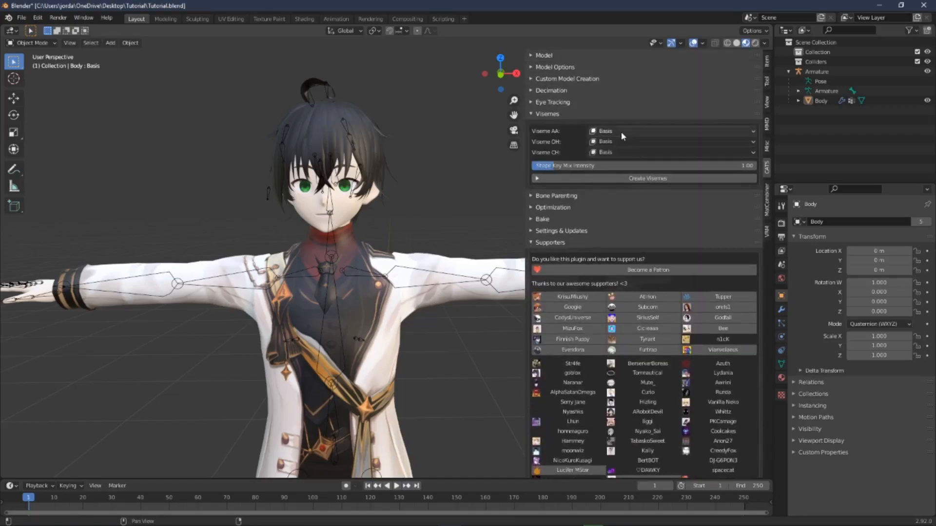
left_click(621, 132)
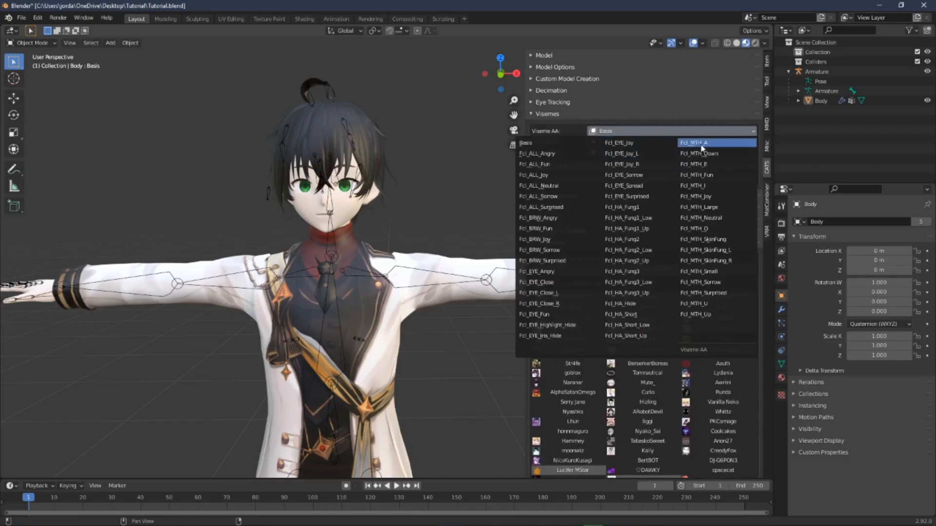
left_click(702, 144)
left_click(625, 143)
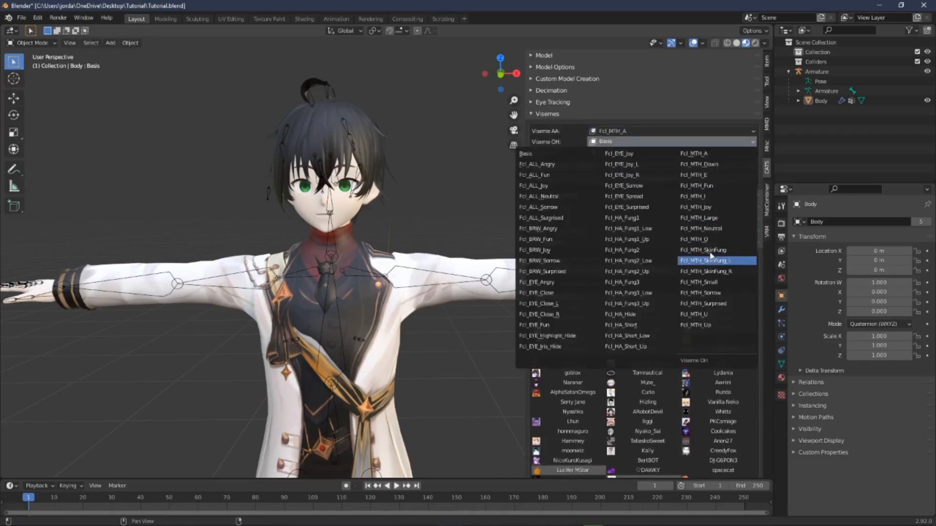
left_click(697, 240)
left_click(612, 152)
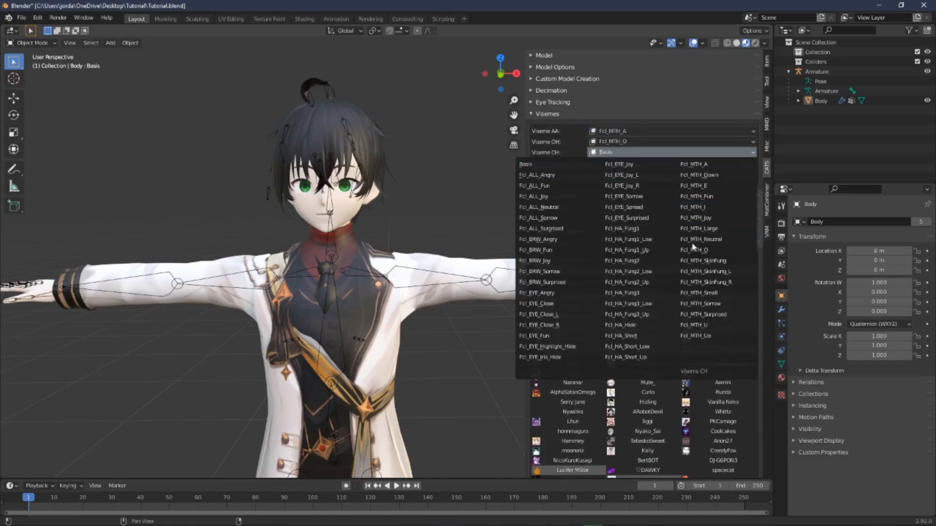
left_click(702, 207)
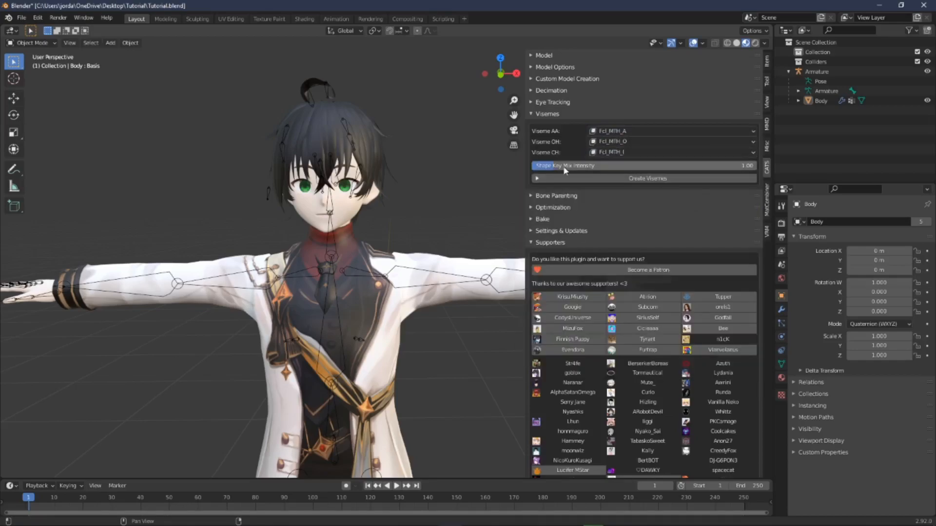
left_click(662, 178)
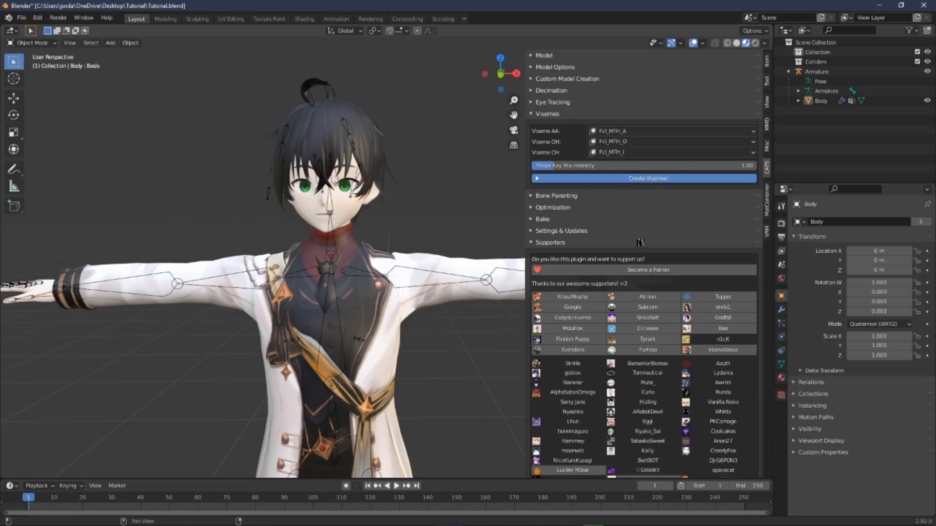
Step: Inspect the avatar's arm and body in the viewport
left_click(548, 113)
right_click(468, 188)
middle_click_drag(432, 162, 380, 160)
scroll(340, 185, "down", 4)
middle_click_drag(340, 185, 390, 227)
scroll(379, 222, "up", 6)
scroll(430, 238, "down", 7)
scroll(391, 227, "up", 8)
left_click(547, 113)
left_click(547, 114)
left_click_drag(525, 78, 772, 96)
middle_click_drag(356, 224, 432, 236)
middle_click_drag(432, 236, 403, 186, "shift")
scroll(498, 189, "up", 4)
scroll(497, 188, "down", 1)
scroll(497, 188, "up", 1)
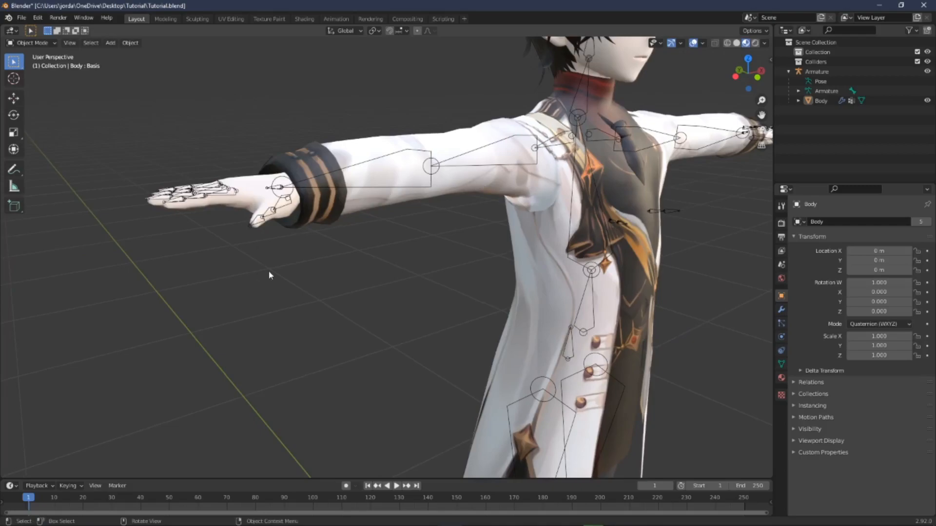
left_click(263, 199)
middle_click_drag(349, 207, 525, 169)
left_click(772, 61)
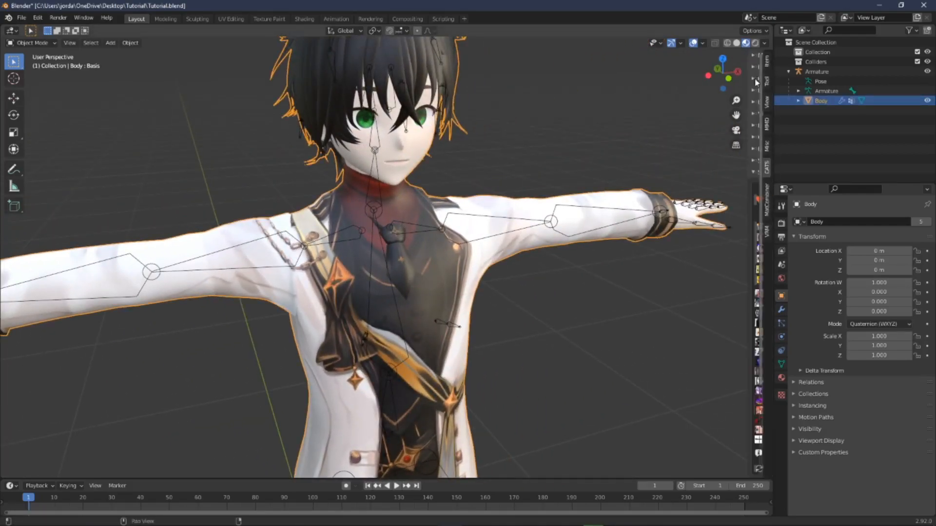
left_click_drag(746, 140, 646, 145)
left_click(671, 121)
left_click(670, 117)
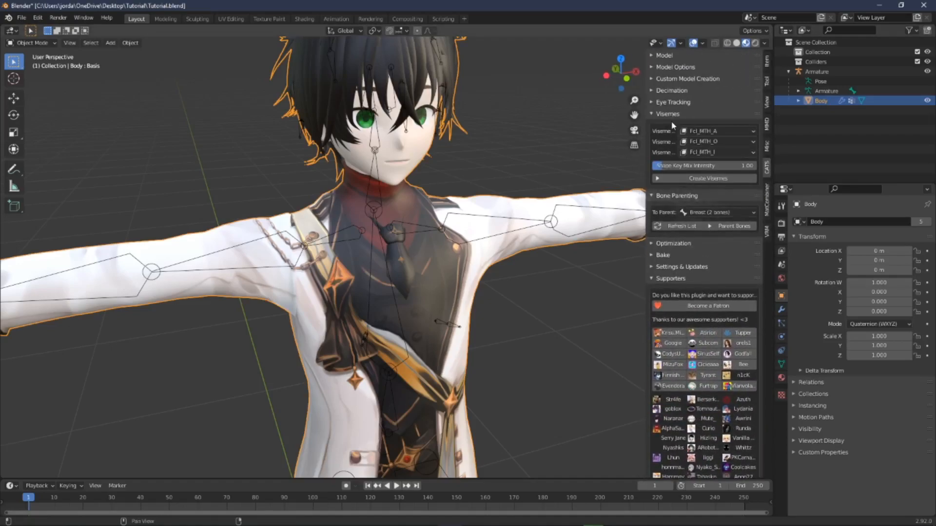
left_click(673, 115)
left_click(674, 124)
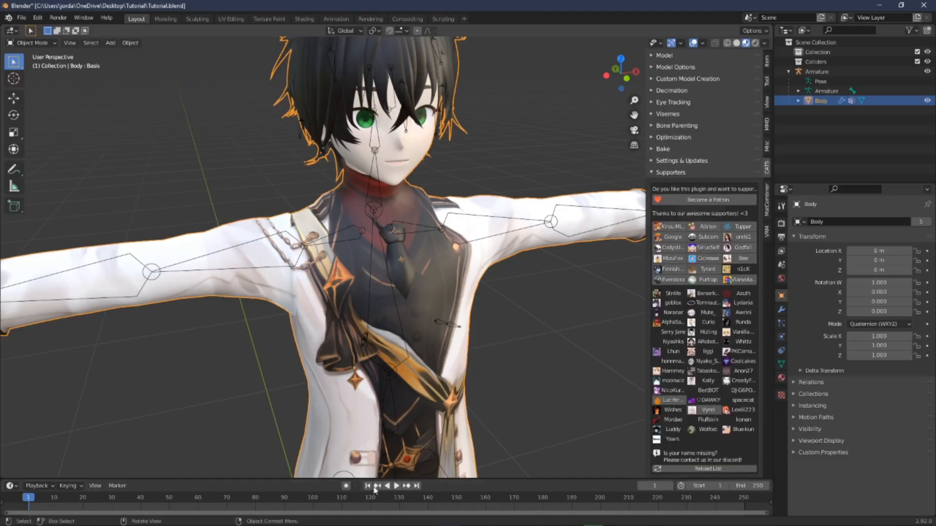
mouse_move(357, 525)
left_click(331, 516)
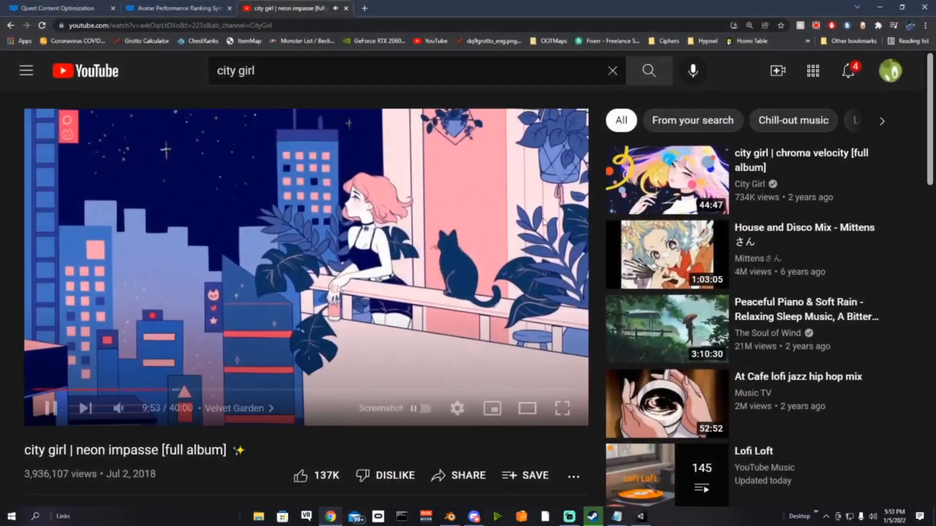
left_click(363, 8)
left_click_drag(383, 14, 935, 371)
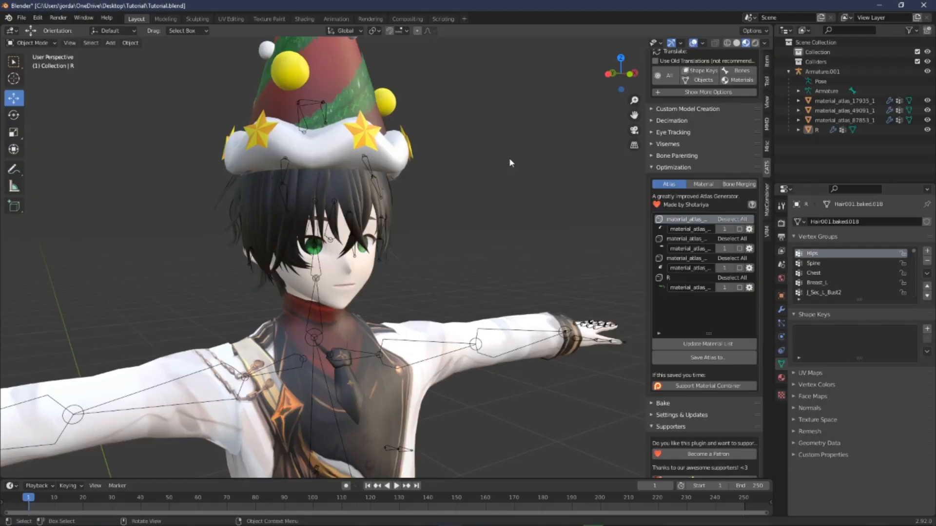
Step: Join the three material_atlas meshes into a single object
middle_click_drag(480, 115, 429, 180)
left_click(334, 141)
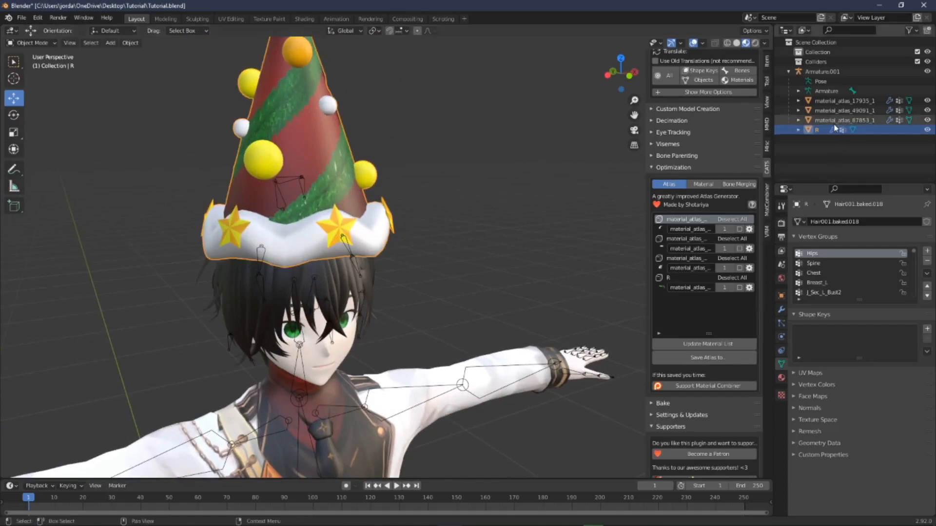
middle_click_drag(468, 176, 503, 157)
left_click(852, 102)
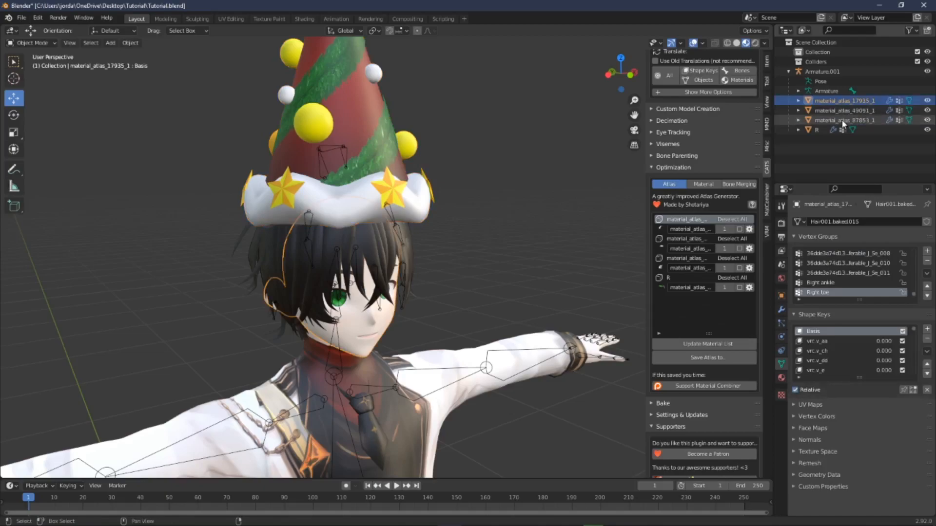
left_click(846, 121, "shift")
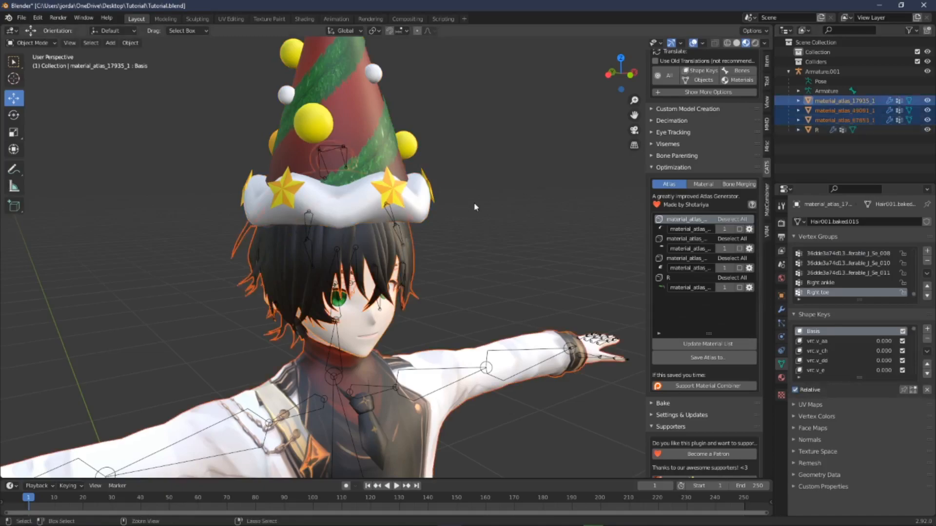
key("ctrl+j")
left_click(500, 167)
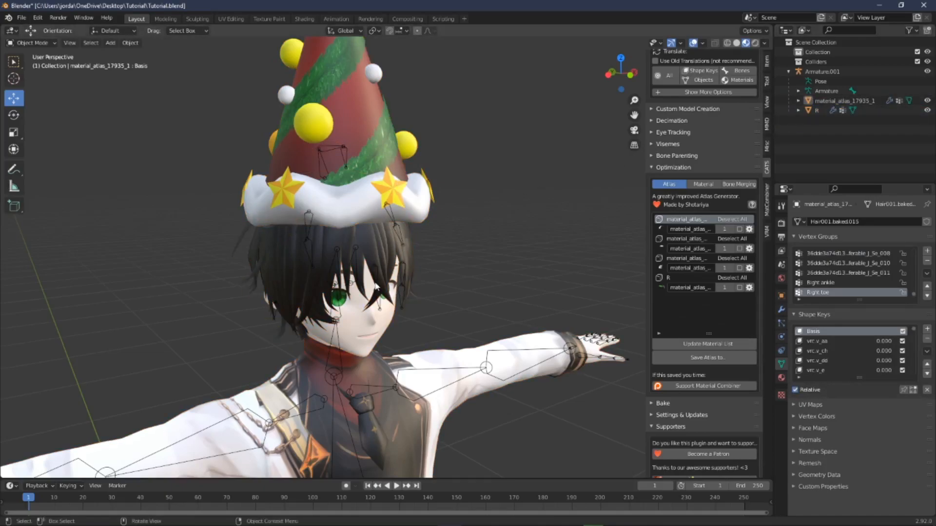
Step: Inspect the joined avatar and the hat object in the viewport
left_click(823, 71)
scroll(409, 244, "down", 6)
scroll(400, 263, "up", 3)
middle_click_drag(390, 278, 401, 266)
left_click(447, 296)
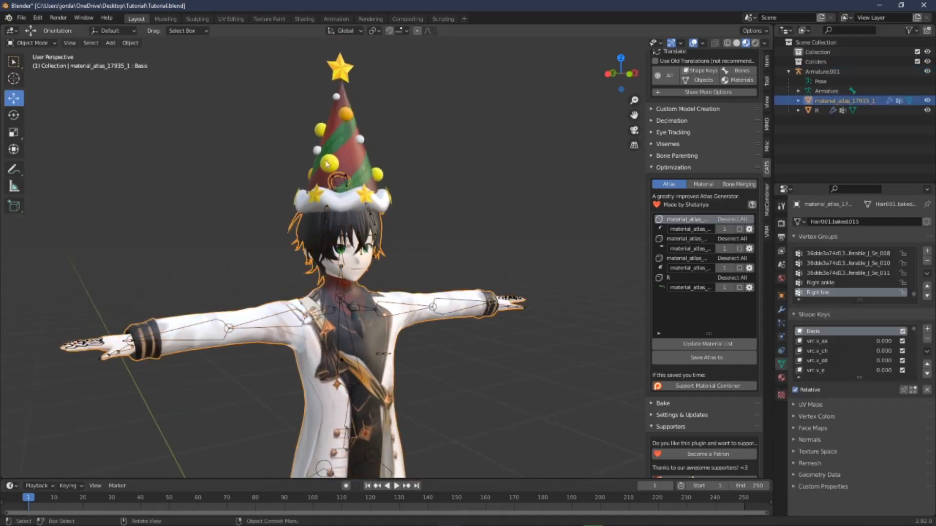
left_click(323, 150)
mouse_move(424, 226)
middle_mouse_down()
mouse_move(405, 218)
mouse_move(422, 224)
middle_mouse_up()
left_click(927, 111)
left_click(928, 110)
left_click(928, 110)
left_click(928, 110)
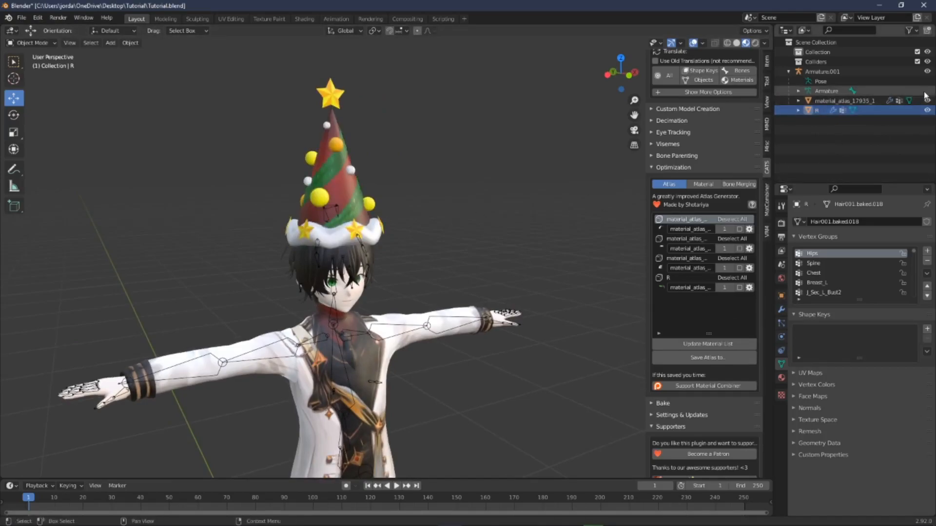
left_click(844, 101, "ctrl")
middle_click_drag(580, 229, 474, 221)
scroll(438, 230, "up", 3)
scroll(441, 233, "down", 2)
left_click(444, 230)
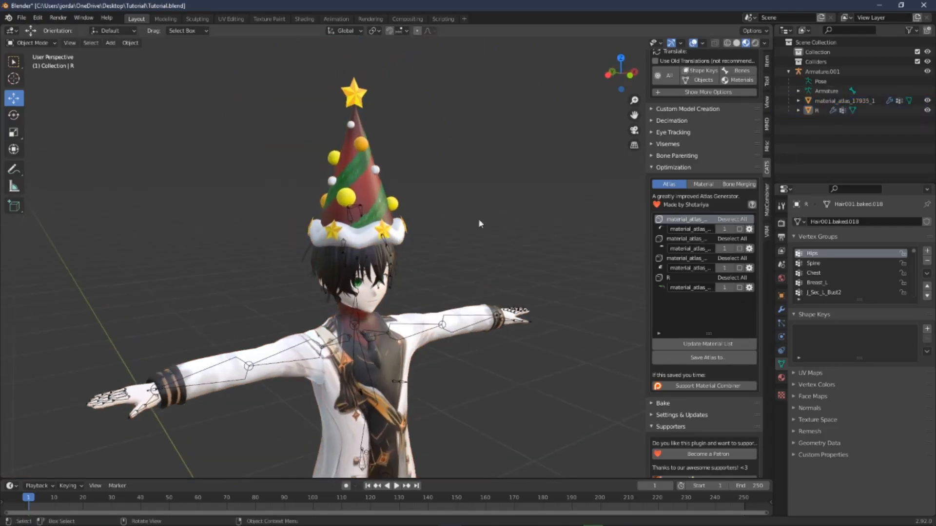
scroll(719, 162, "up", 8)
Step: Enter Pose Mode on the armature and save the pose as a shape key named HatOff
left_click(716, 126)
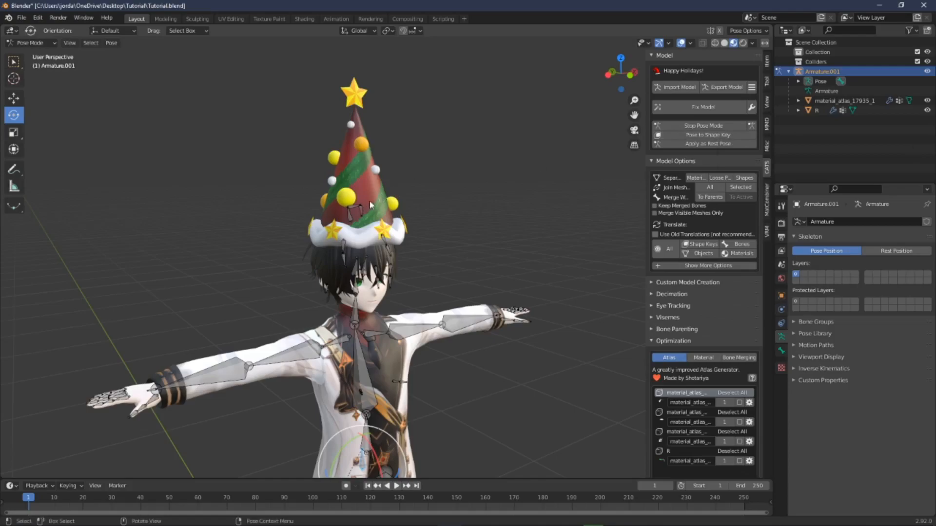
left_click(358, 167)
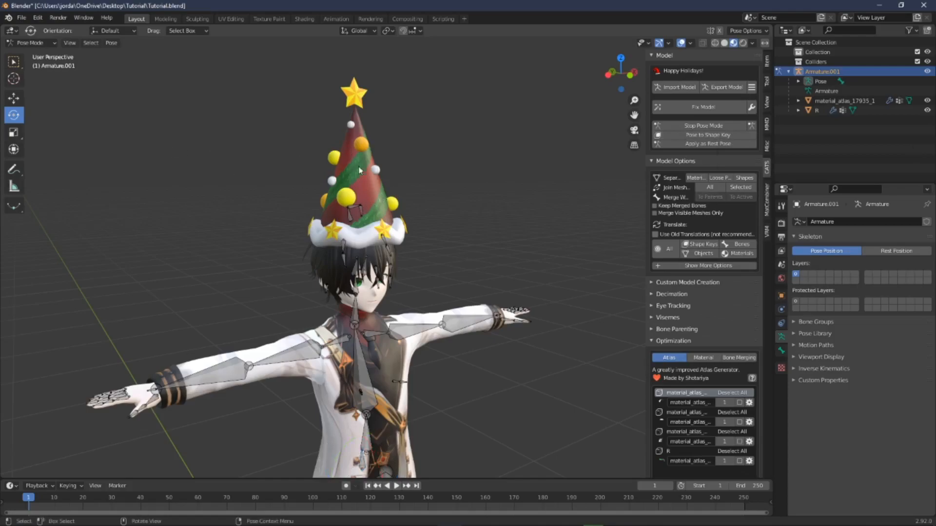
left_click(713, 134)
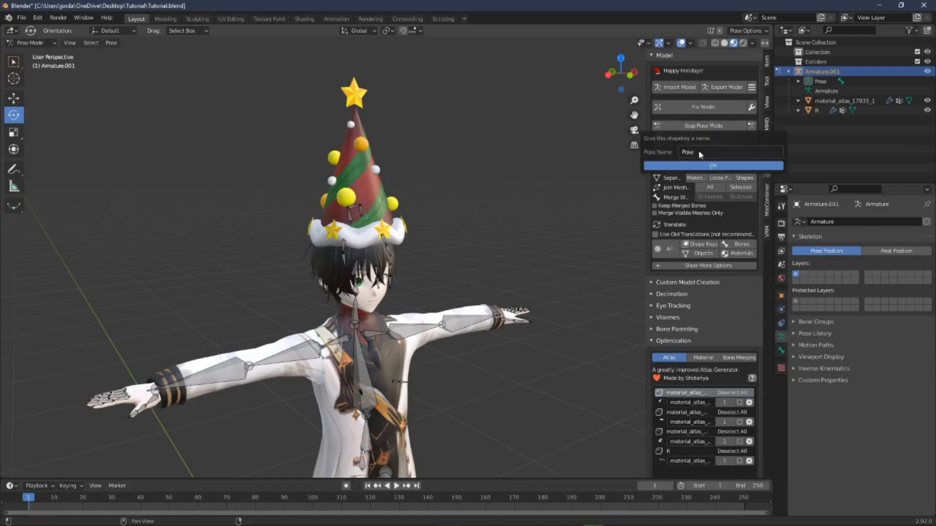
left_click(700, 153)
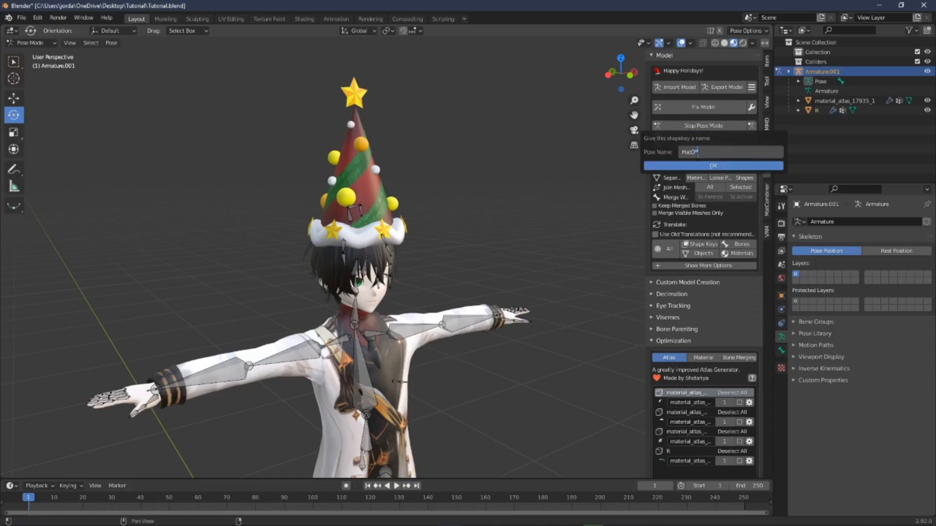
key("Return")
left_click(699, 168)
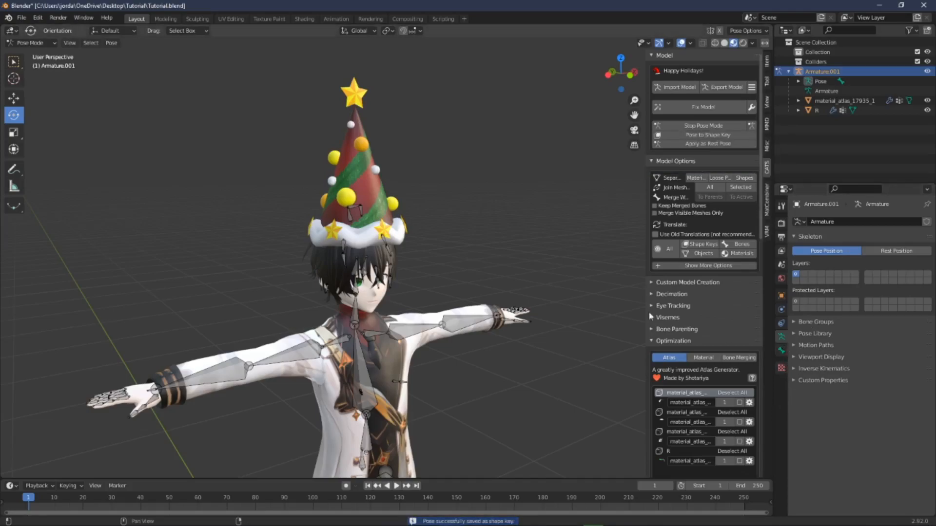
Step: Exit Pose Mode and select the HatOff shape key on the avatar's body mesh
left_click(384, 286)
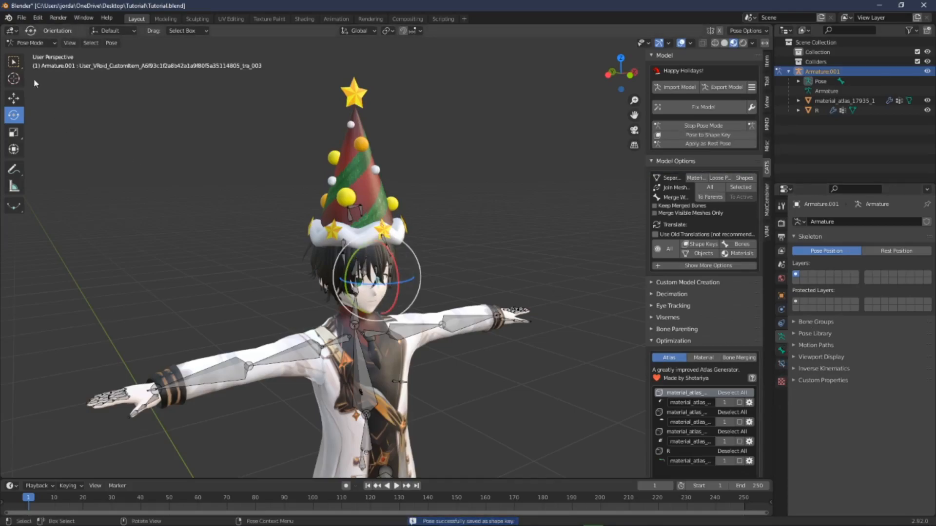
left_click(711, 127)
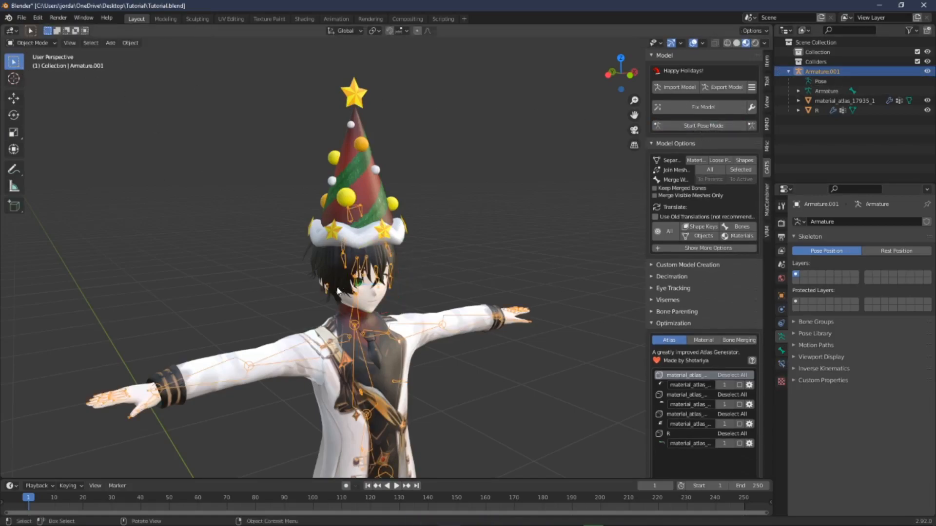
left_click(338, 291)
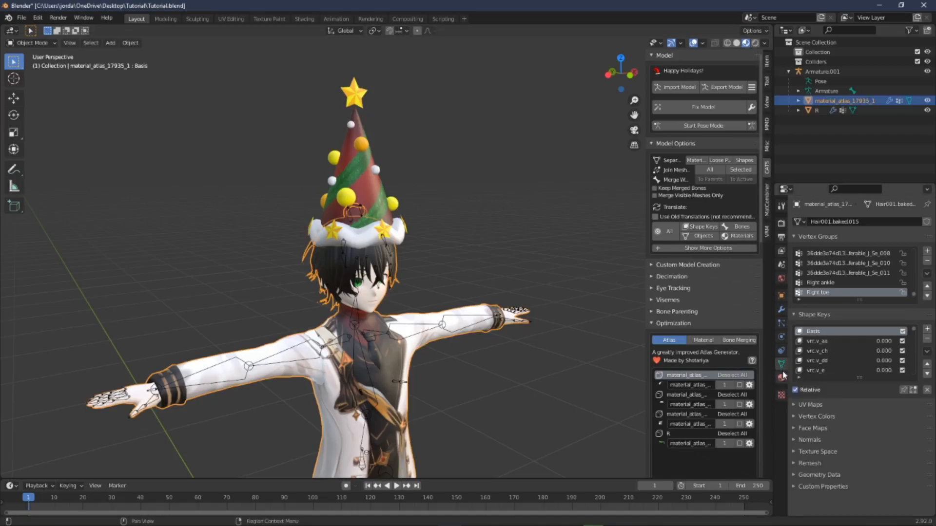
scroll(844, 365, "down", 6)
scroll(846, 358, "down", 6)
left_click(838, 369)
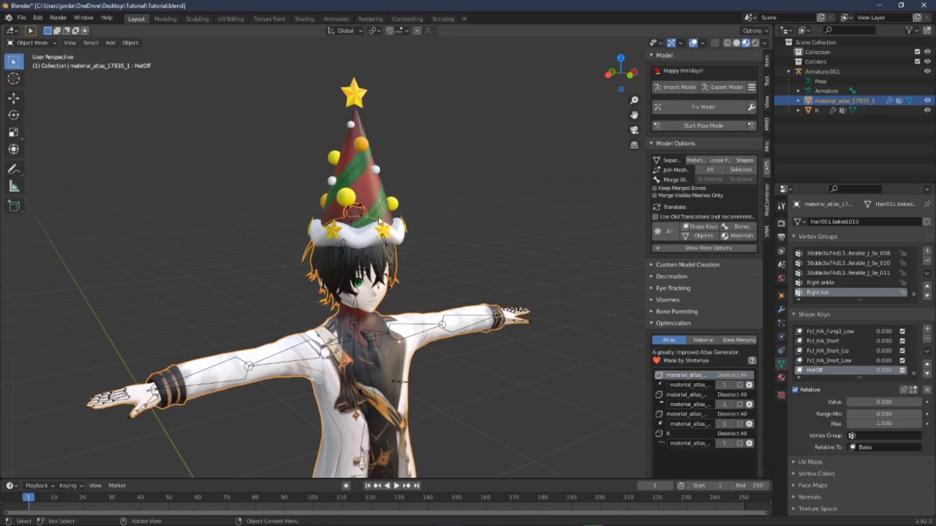
middle_click_drag(379, 221, 367, 186)
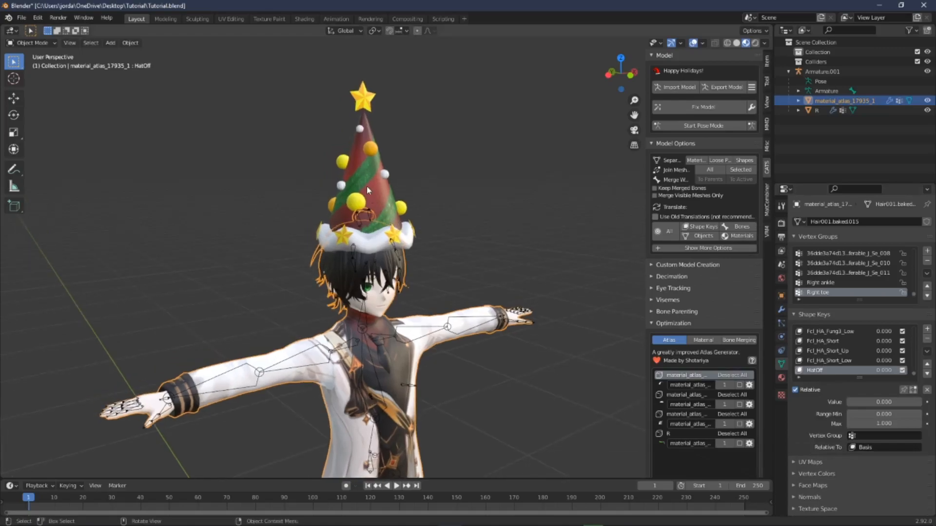
Step: Scale and move the whole hat mesh down into the head in Edit Mode, then undo the last two transforms
left_click(814, 111)
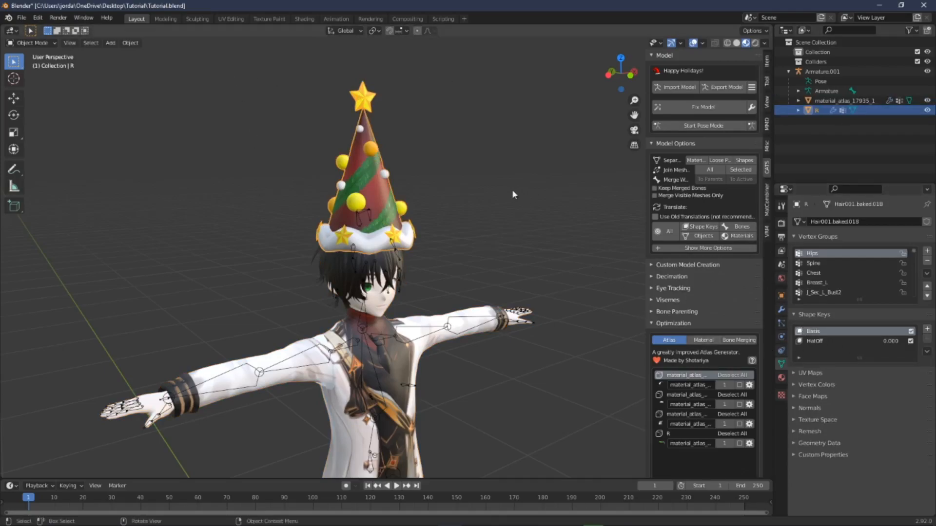
key("Tab")
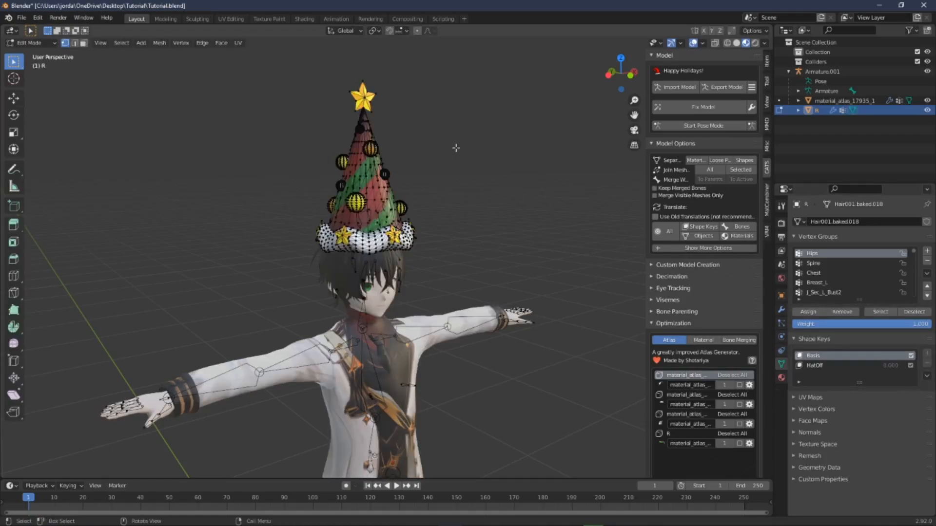
key("a")
left_click(14, 132)
left_click_drag(392, 161, 364, 190)
scroll(364, 186, "up", 5)
left_click(14, 98)
left_click_drag(364, 105, 364, 184)
mouse_move(389, 178)
middle_mouse_down()
mouse_move(439, 172)
mouse_move(390, 167)
middle_mouse_up()
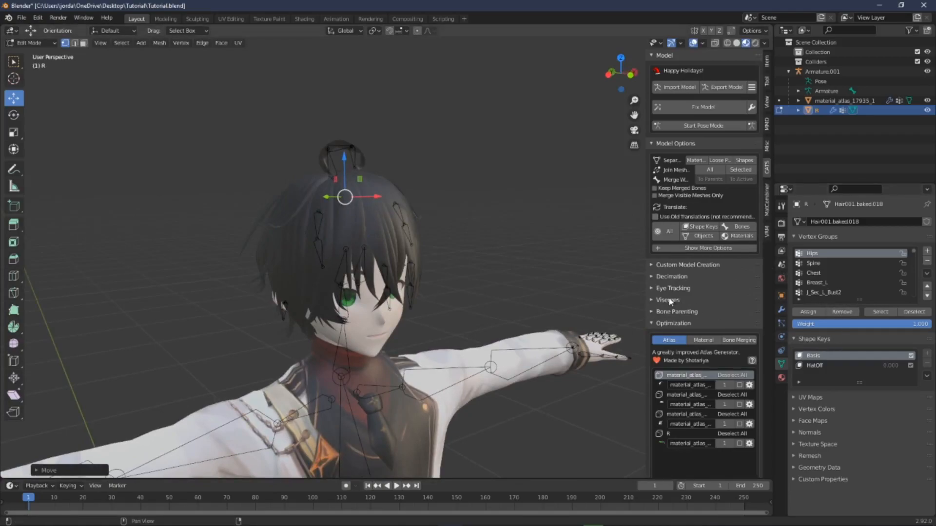
key("ctrl+z")
key("ctrl+z")
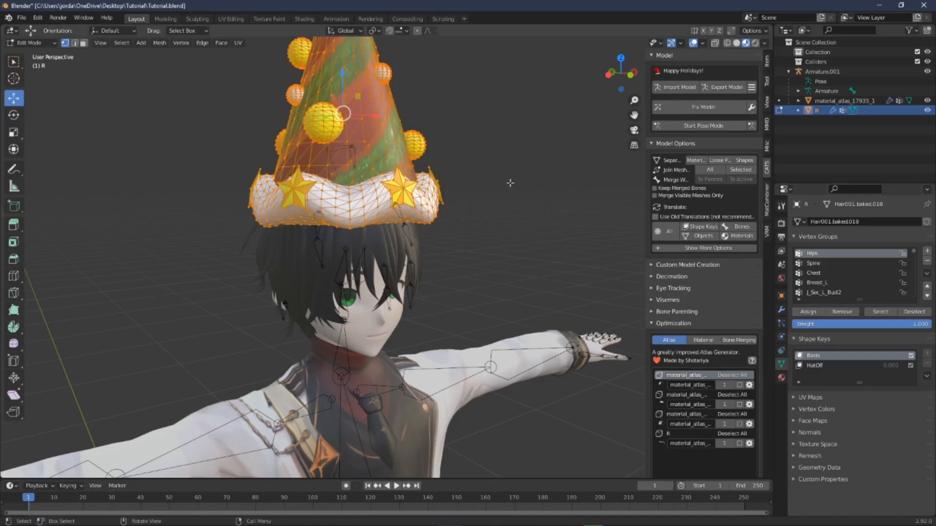
Step: With the HatOff shape key active, scale the hat mesh down and move it down inside the head
middle_click_drag(527, 183, 545, 178)
left_click(831, 366)
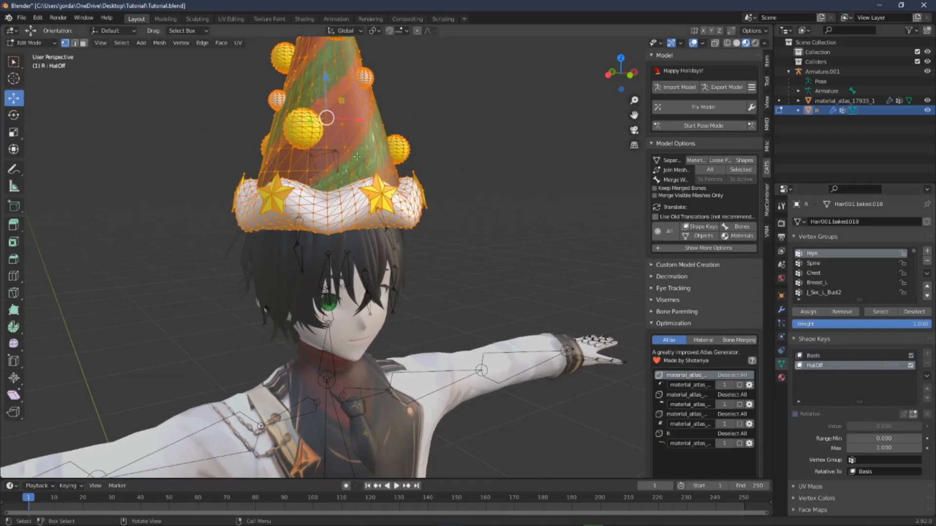
left_click(14, 132)
left_click_drag(367, 108, 326, 117)
left_click(13, 98)
left_click_drag(326, 83, 328, 165)
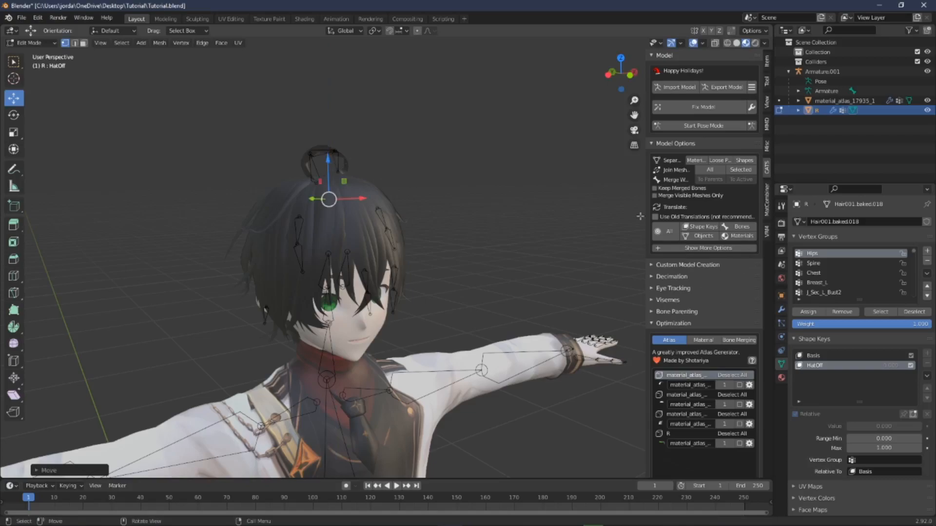
Step: Switch between the Basis and HatOff shape keys to compare the hat's two states
left_click(843, 356)
mouse_move(449, 268)
middle_mouse_down()
mouse_move(466, 263)
mouse_move(459, 258)
middle_mouse_up()
left_click(823, 365)
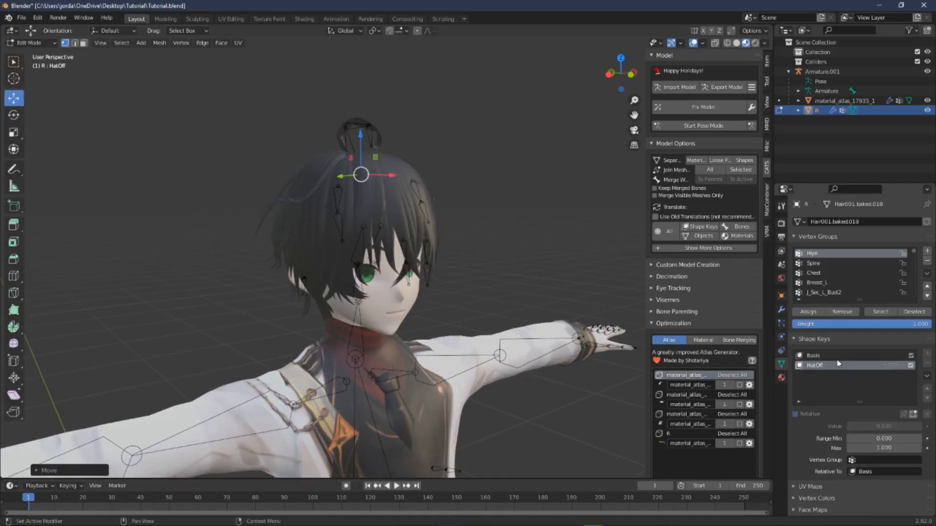
left_click(837, 357)
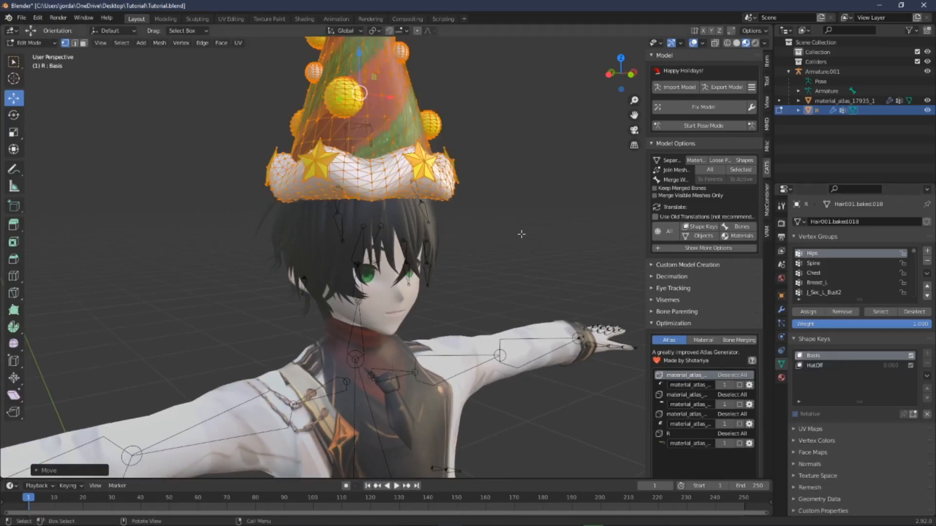
Step: Return to Object Mode and join all meshes of the avatar into one Body mesh
left_click(522, 218)
middle_click_drag(519, 218, 520, 218)
left_click(28, 44)
left_click(28, 53)
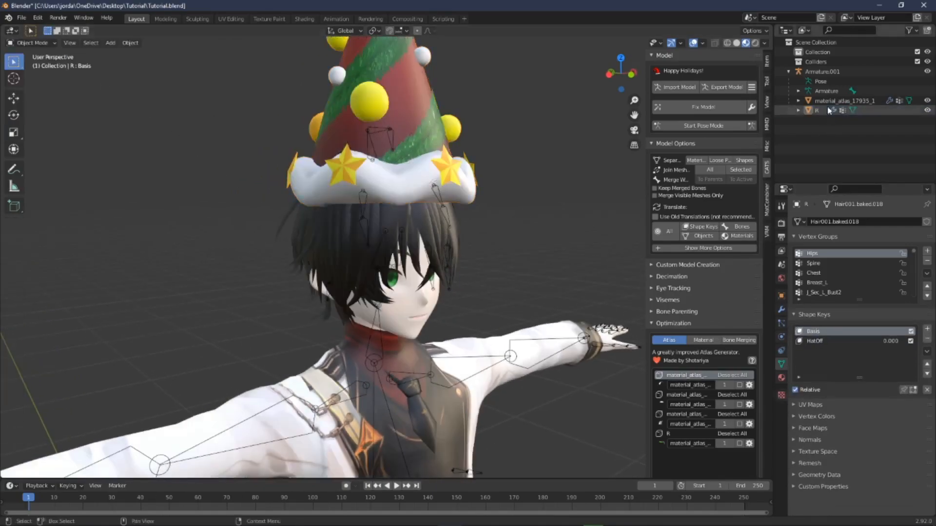
left_click(708, 172)
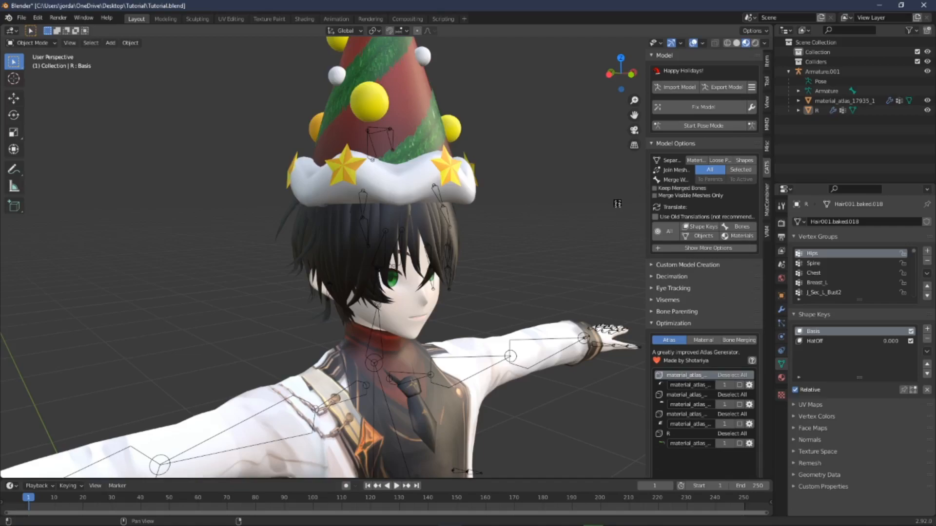
Step: Test the HatOff shape key on the joined Body by setting its value to 1 and back to 0
middle_click_drag(615, 204, 552, 192)
scroll(373, 371, "down", 5)
scroll(374, 371, "up", 5)
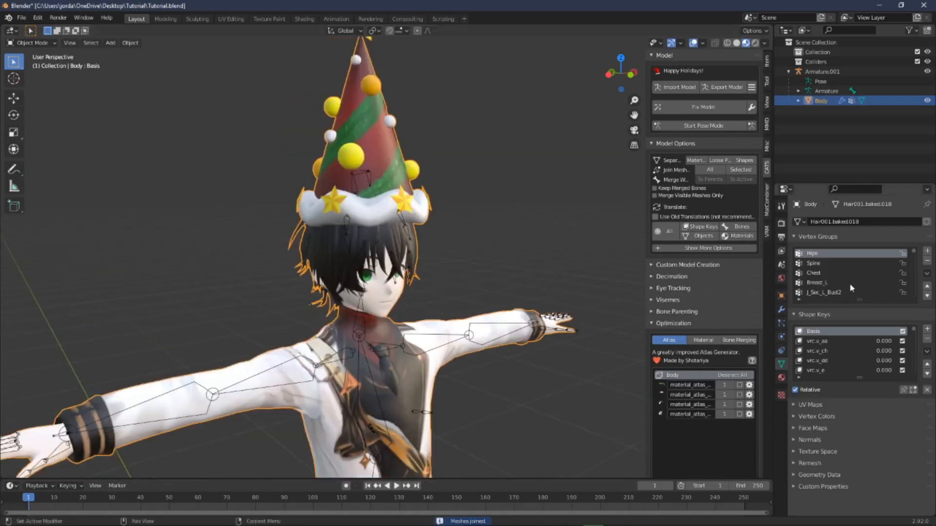
scroll(838, 364, "down", 10)
scroll(839, 366, "down", 5)
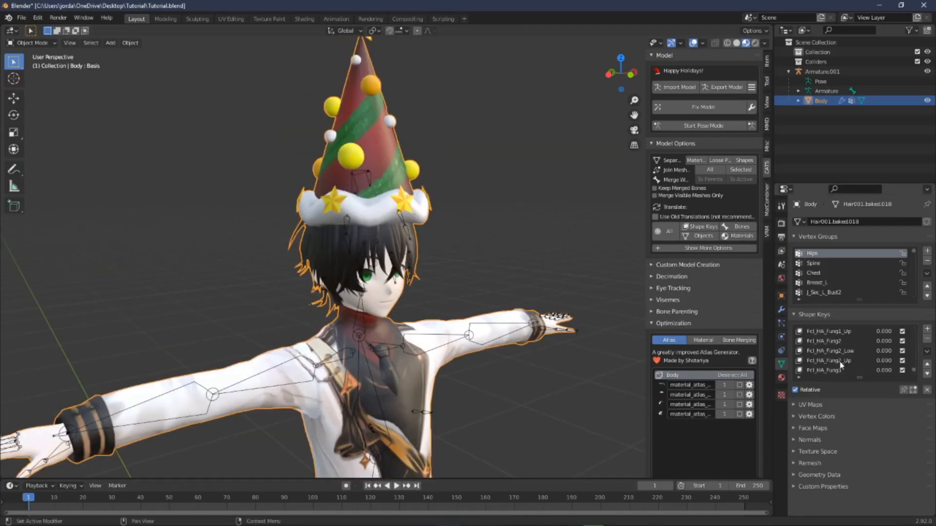
left_click(834, 370)
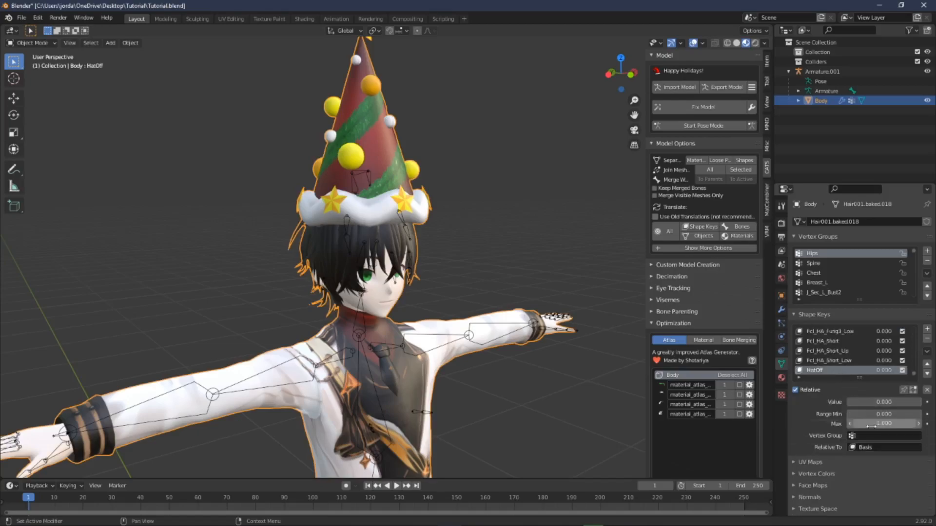
left_click_drag(863, 402, 926, 402)
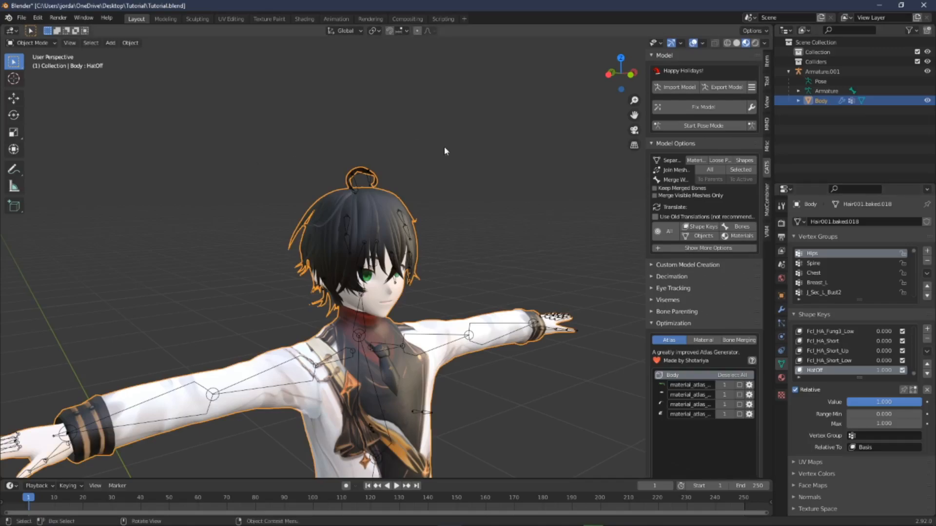
left_click_drag(902, 402, 850, 403)
Step: Zoom out to view the whole avatar and scroll through the Body's shape key list
middle_click_drag(436, 154, 437, 246)
left_click(469, 198)
scroll(452, 196, "down", 4)
scroll(452, 196, "up", 5)
scroll(455, 198, "down", 2)
scroll(470, 203, "up", 6)
scroll(468, 285, "down", 4)
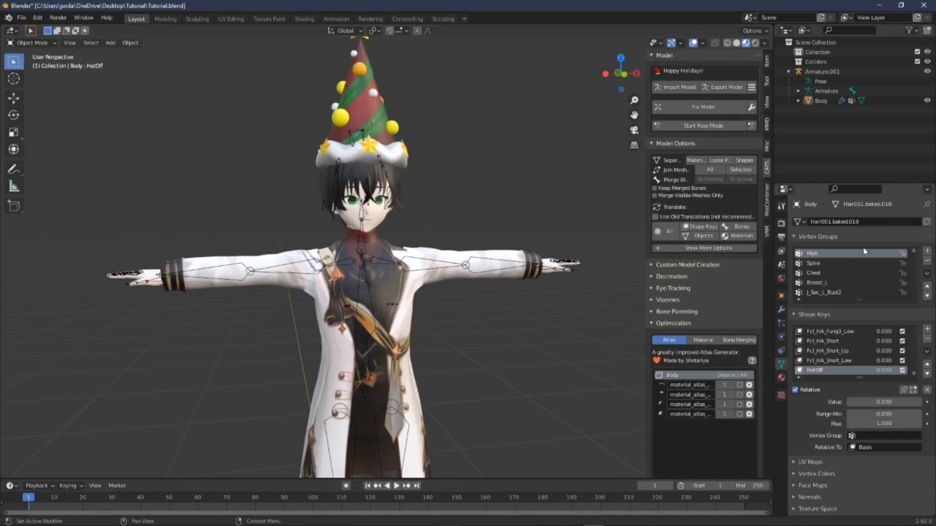
scroll(839, 361, "up", 5)
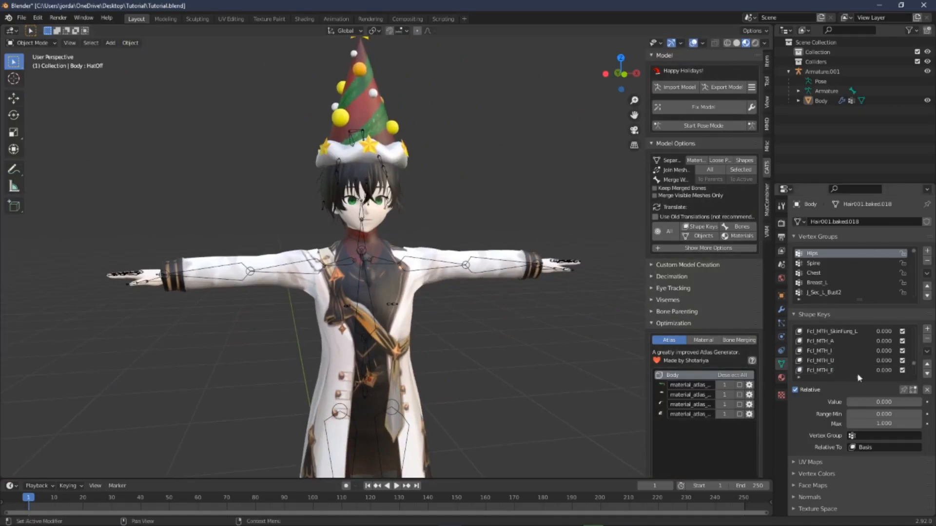
scroll(854, 349, "up", 5)
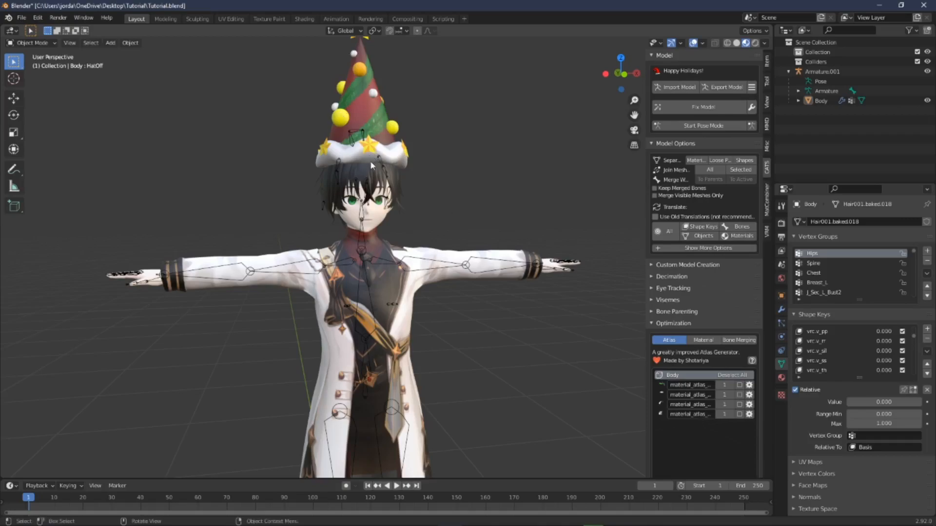
Step: Save the blend file and export the avatar as FBX
left_click(21, 17)
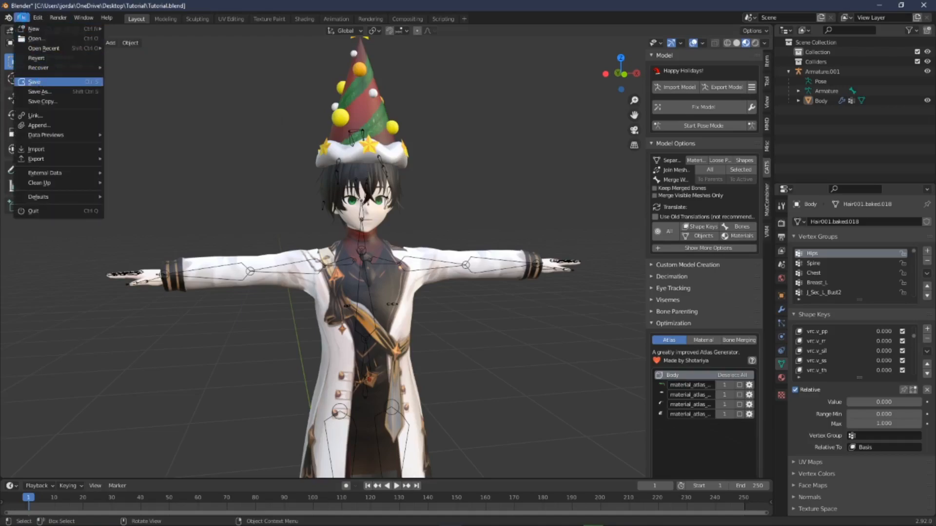
key("ctrl+s")
left_click(21, 17)
mouse_move(42, 160)
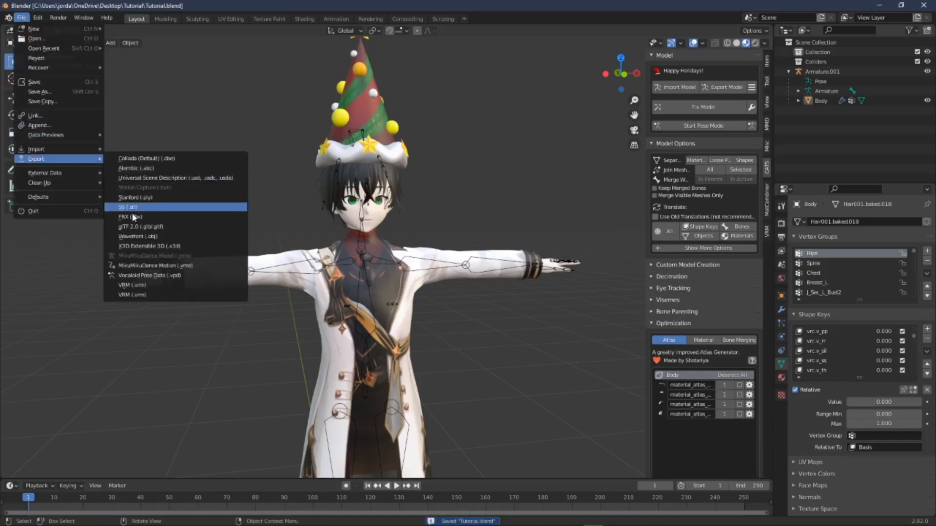
left_click(131, 216)
key("Escape")
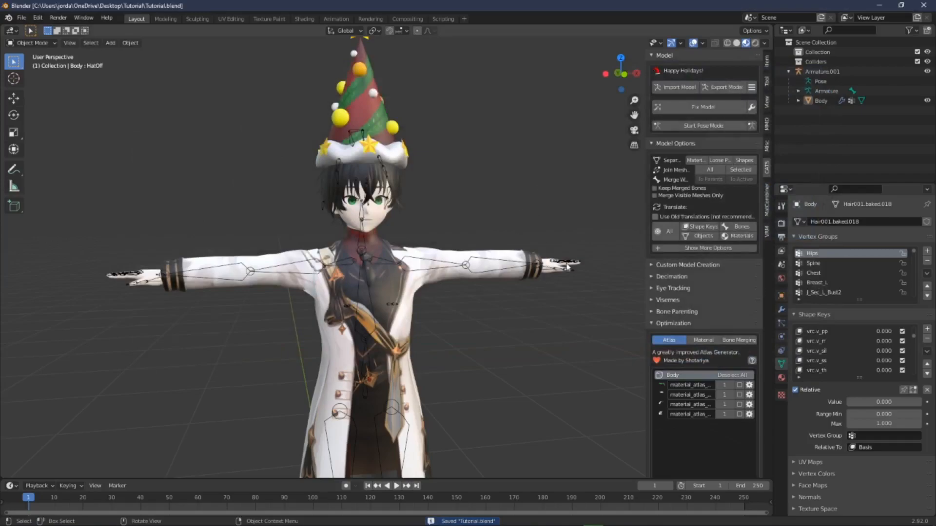
Step: Switch to Unity and start a new empty scene
mouse_move(650, 517)
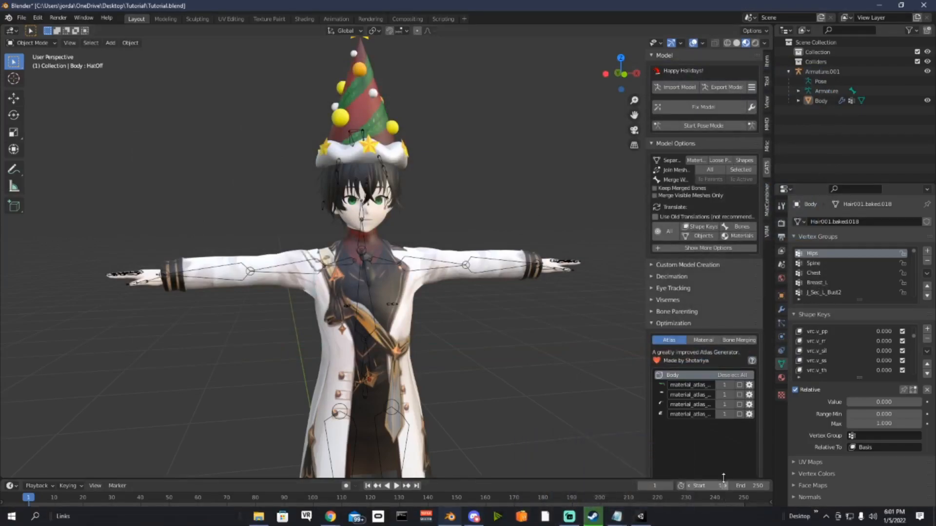
left_click(641, 517)
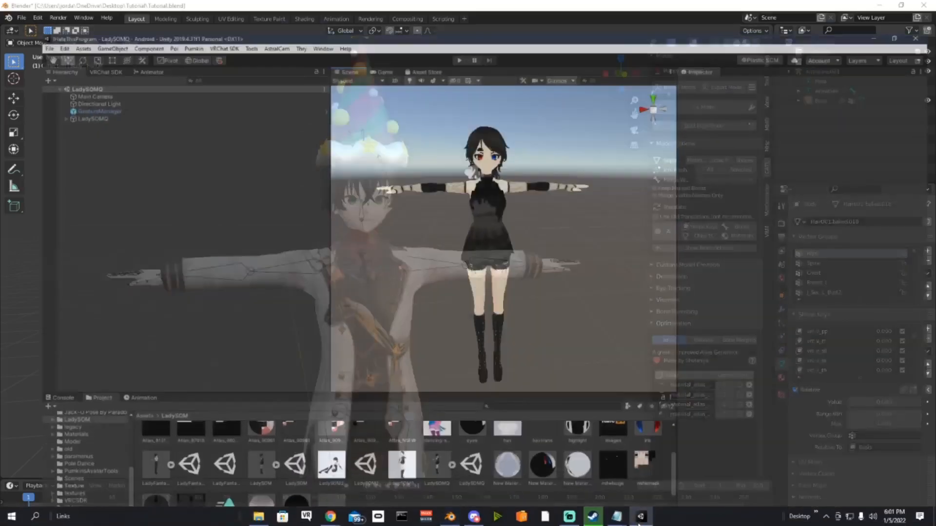
left_click(10, 16)
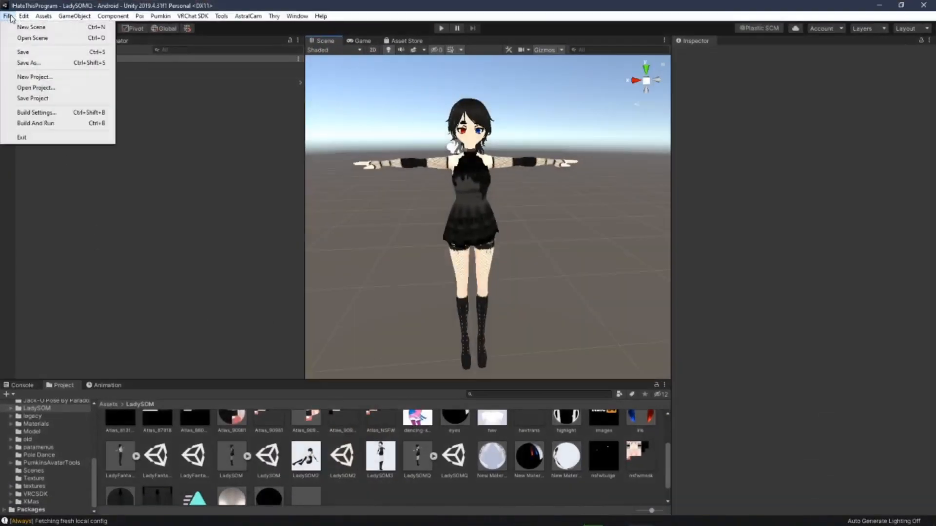
left_click(31, 27)
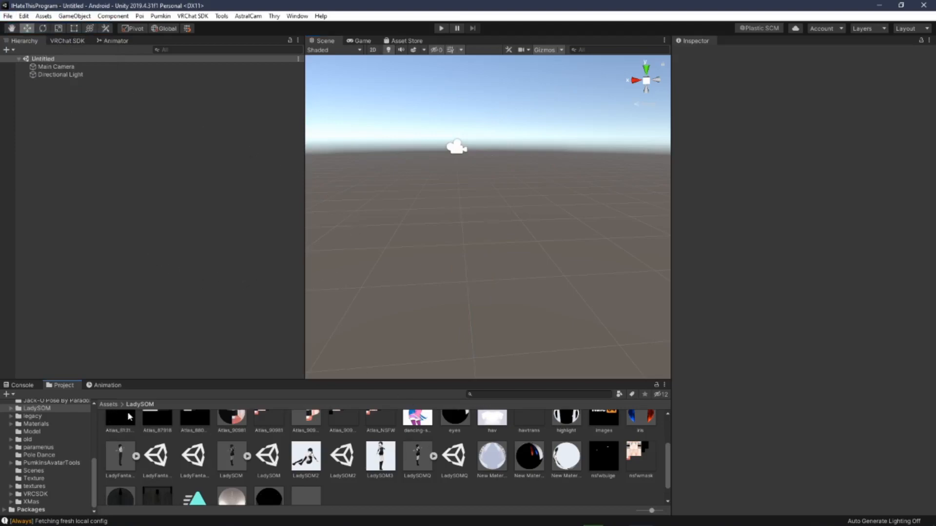
Step: Create a new folder named Tutorial inside Assets
left_click(108, 404)
right_click(274, 493)
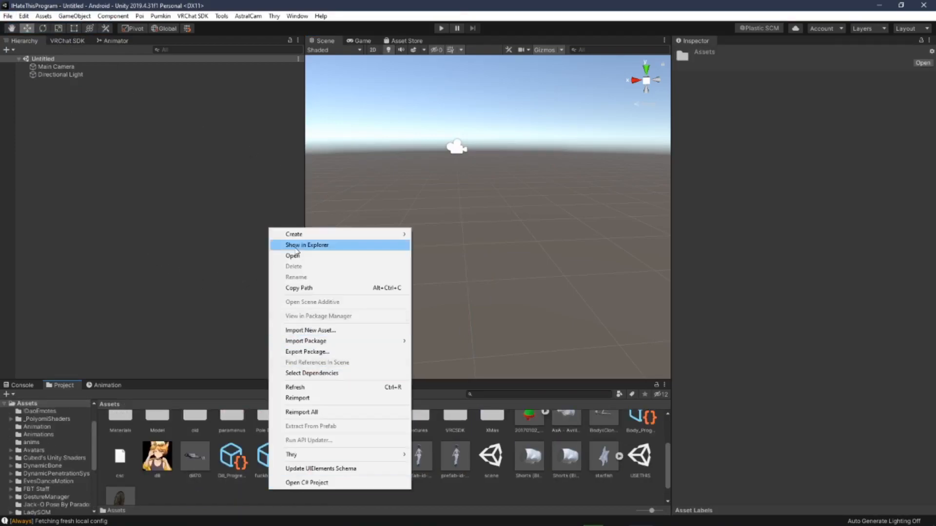
mouse_move(297, 234)
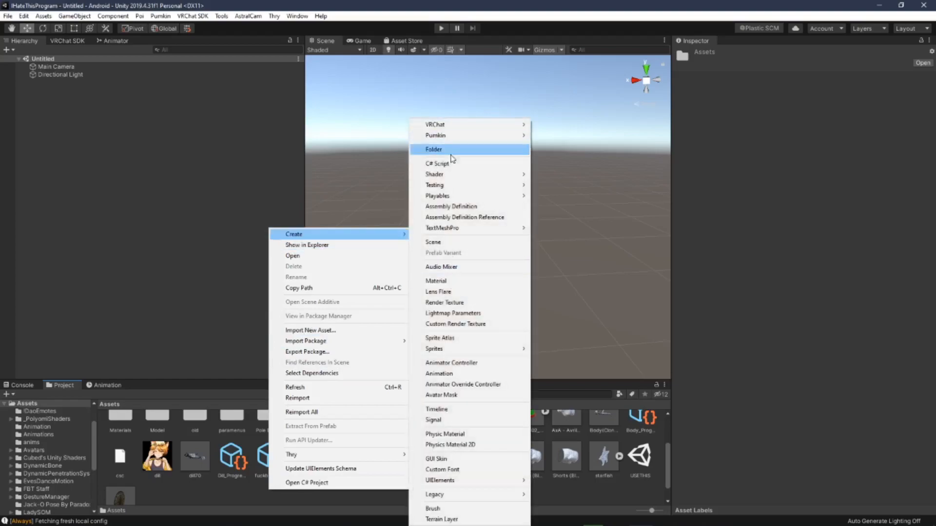
left_click(451, 150)
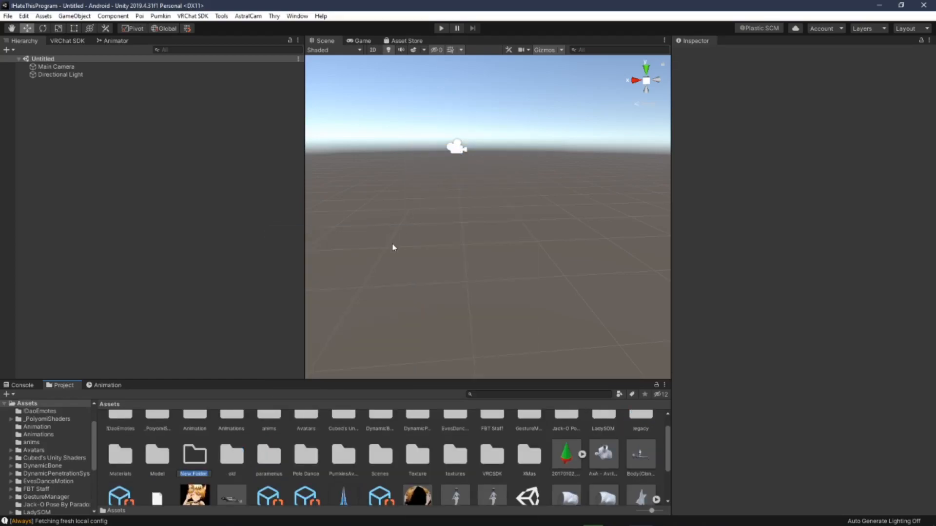
type("Tutorial")
key("Return")
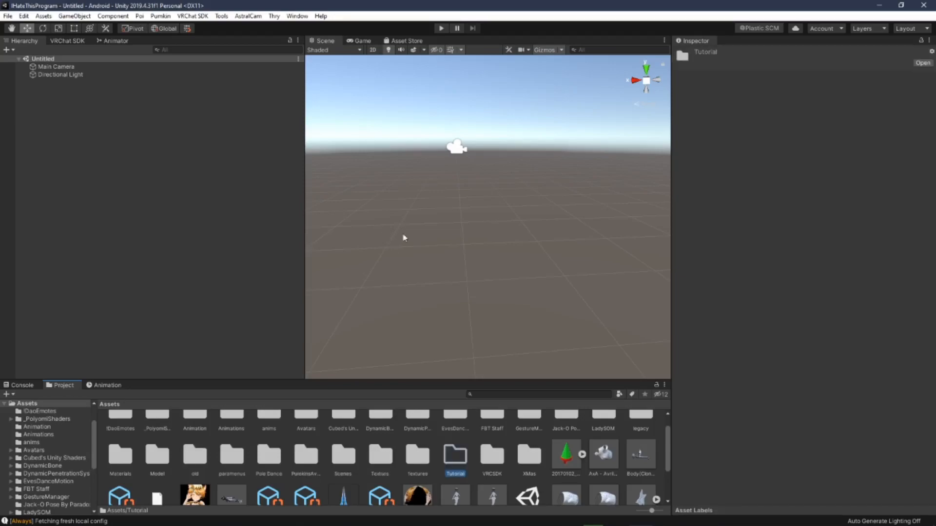
Step: Import the four Atlas PNG files and Tutorial.fbx from the Desktop Tutorial folder into the Tutorial folder
double_click(463, 458)
left_click(317, 462)
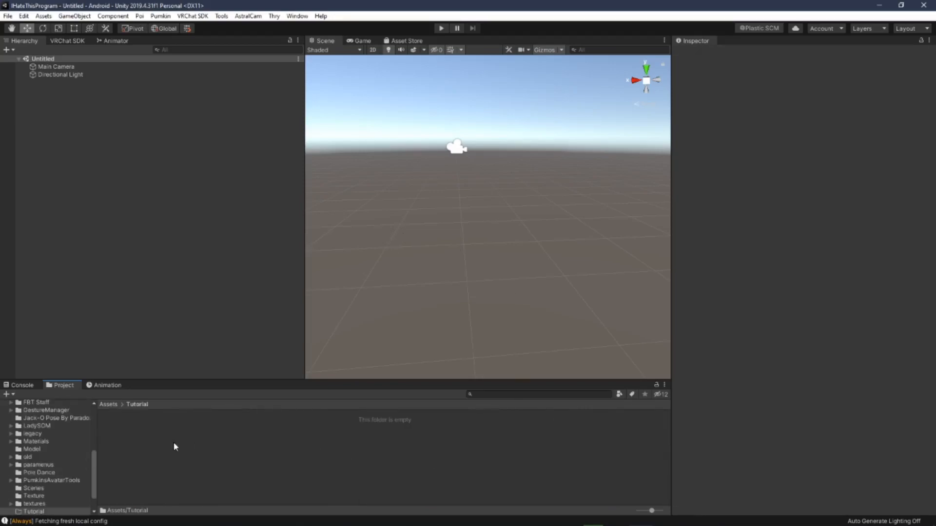
right_click(174, 442)
left_click(217, 284)
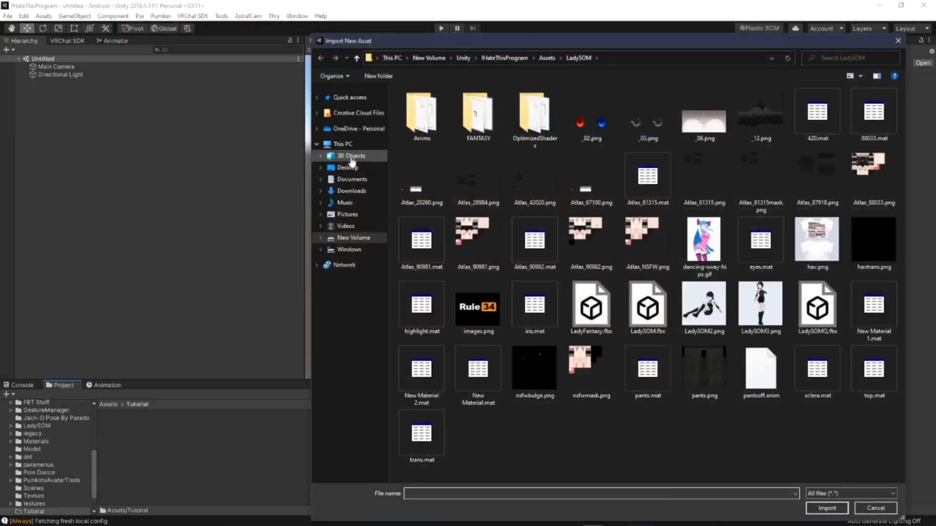
left_click(347, 168)
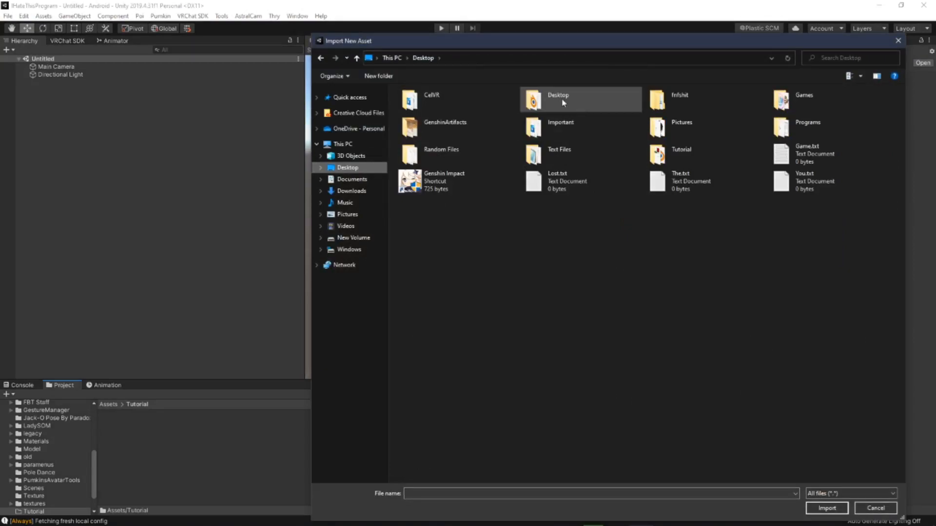
double_click(703, 145)
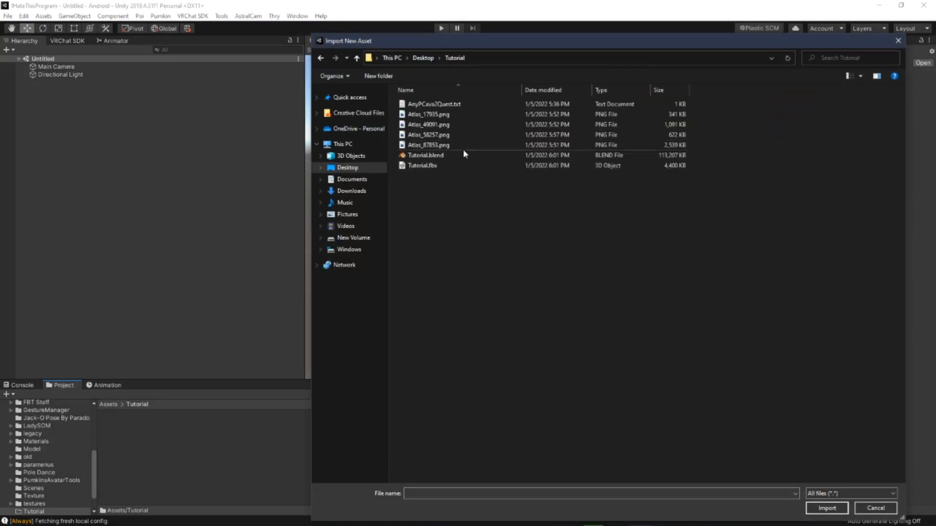
left_click(448, 115)
left_click(439, 146, "shift")
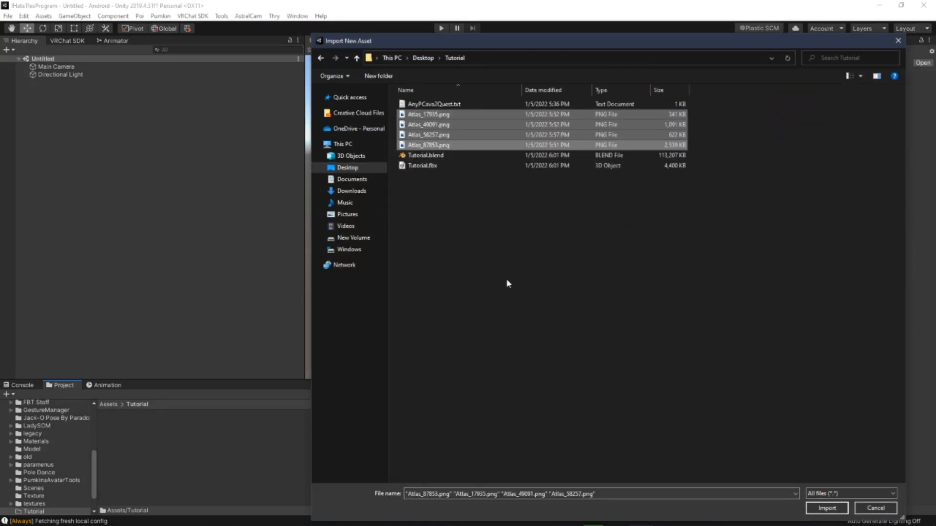
left_click(447, 166, "ctrl")
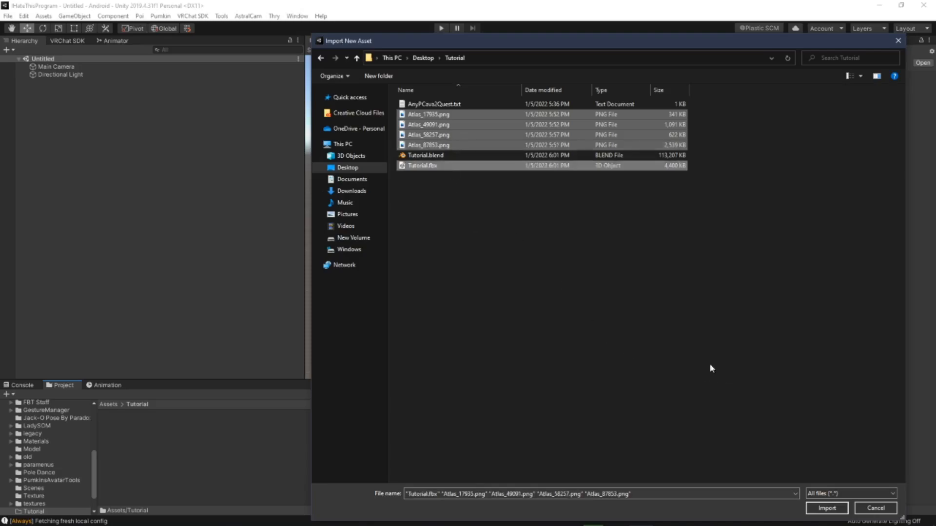
left_click(827, 508)
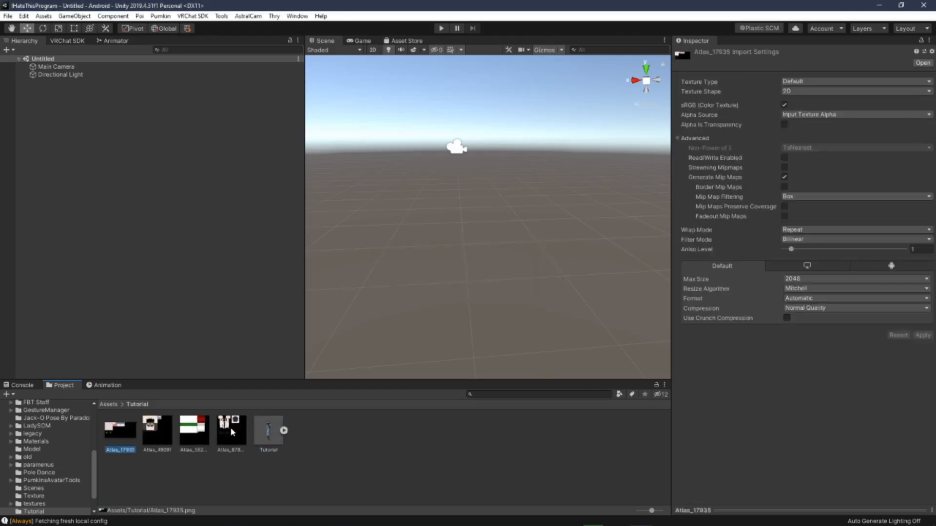
Step: Create a new material in the Tutorial folder and duplicate it to make four materials
left_click(384, 464)
right_click(352, 445)
mouse_move(386, 186)
left_click(523, 282)
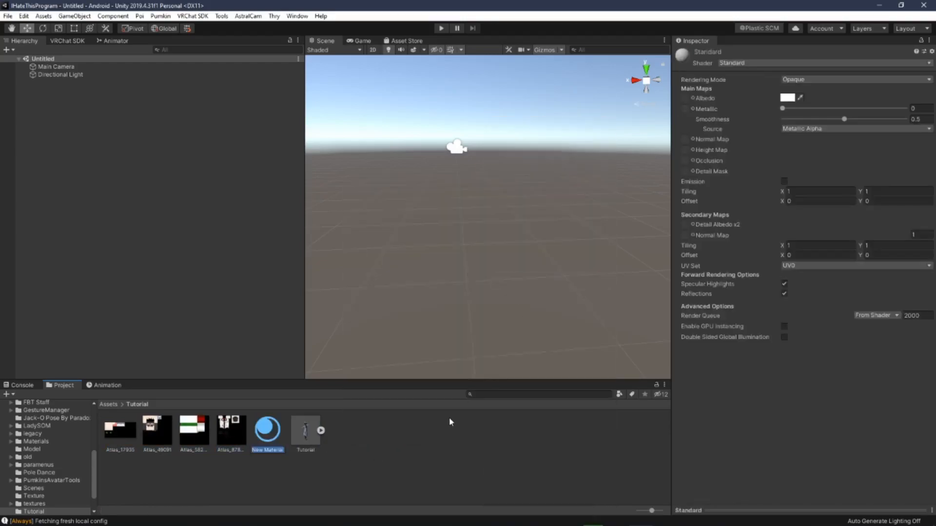
key("Return")
key("ctrl+d")
key("ctrl+d")
key("ctrl+d")
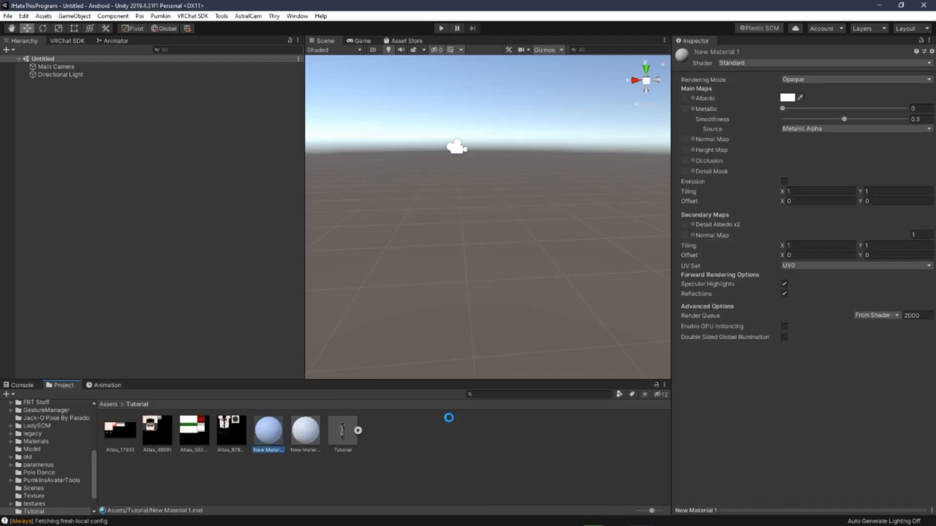
Step: Rename the first new material to Atlas_17935, matching the first atlas texture
left_click(124, 430)
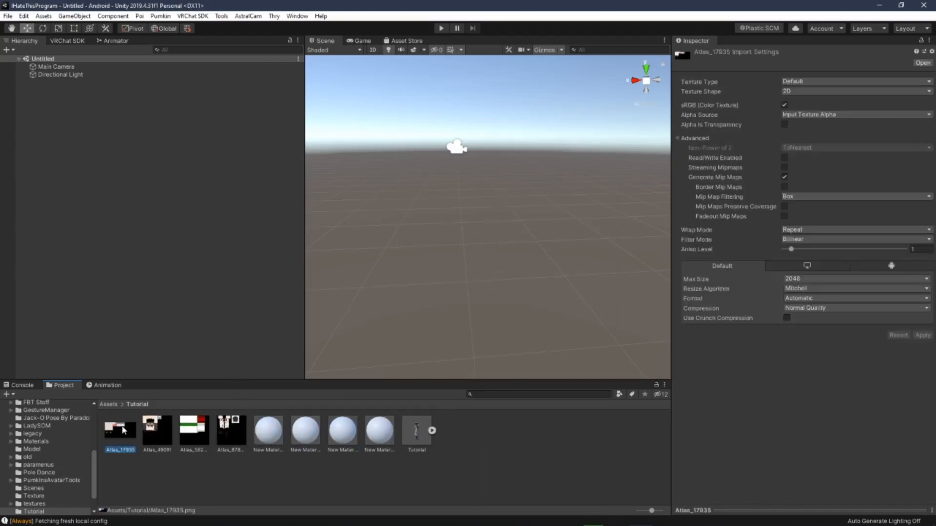
left_click(260, 428)
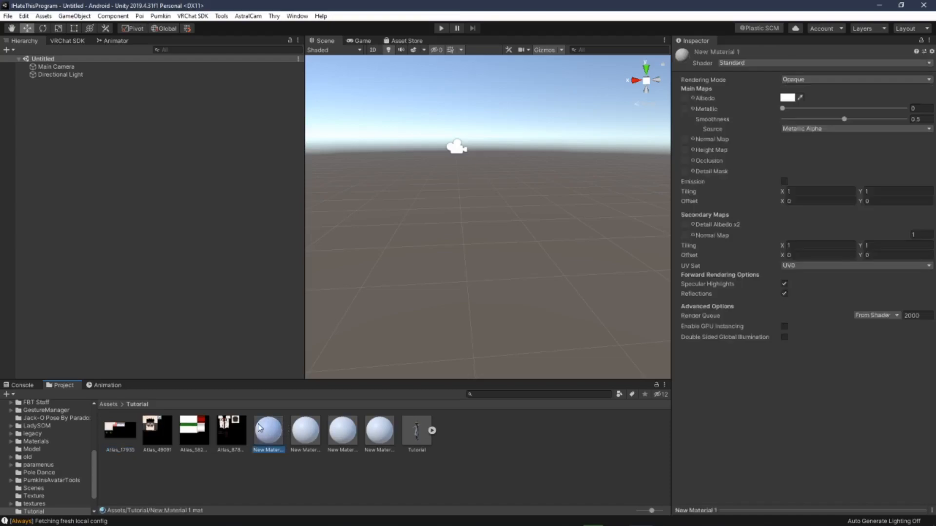
type("Atlas_17935")
key("Return")
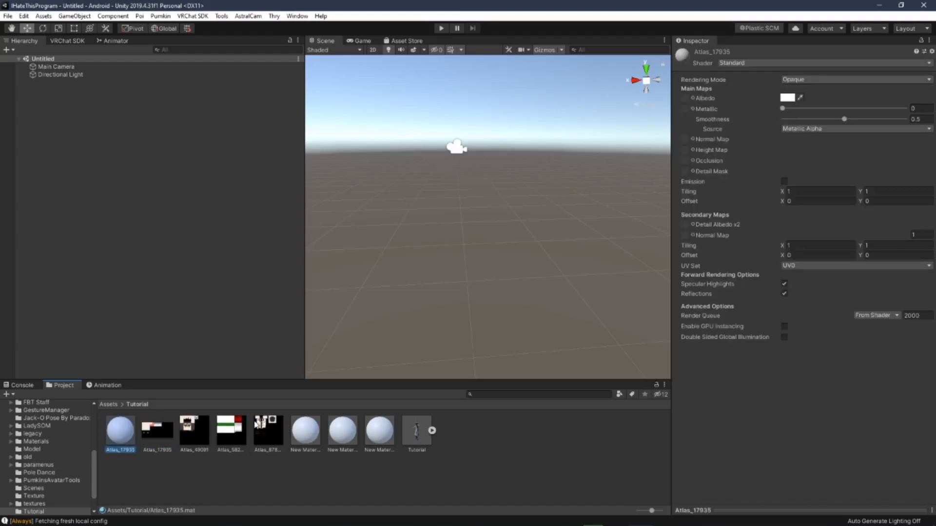
Step: Rename the second new material to Atlas_49091, copying the name from its atlas texture
left_click(191, 438)
key("F2")
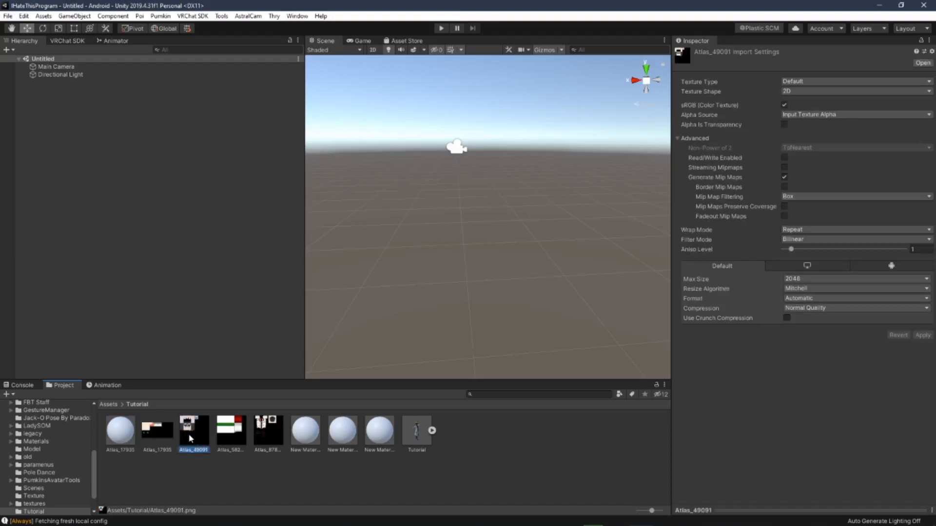
left_click(315, 435)
left_click(313, 433)
key("F2")
type("Atlas_49091")
key("Return")
Step: Rename the third new material to Atlas_58257, copying the name from its atlas texture
left_click(242, 429)
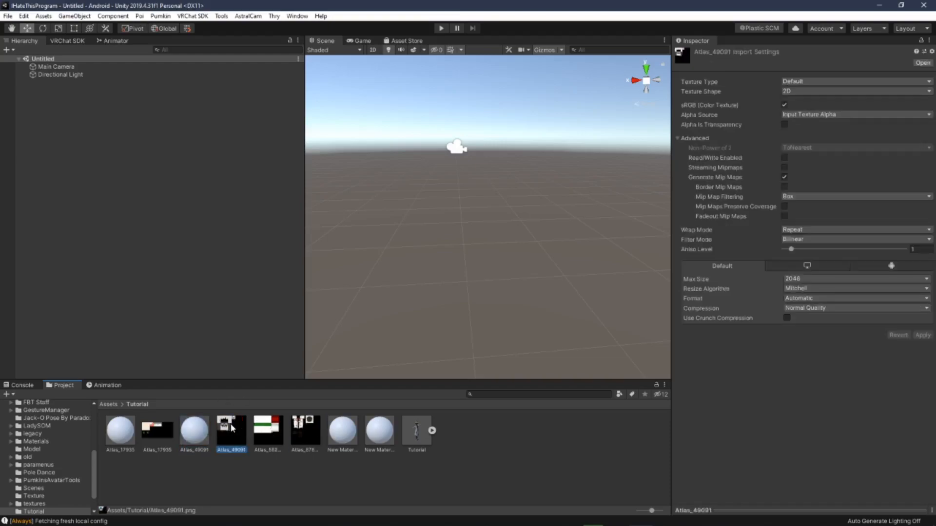
left_click(265, 432)
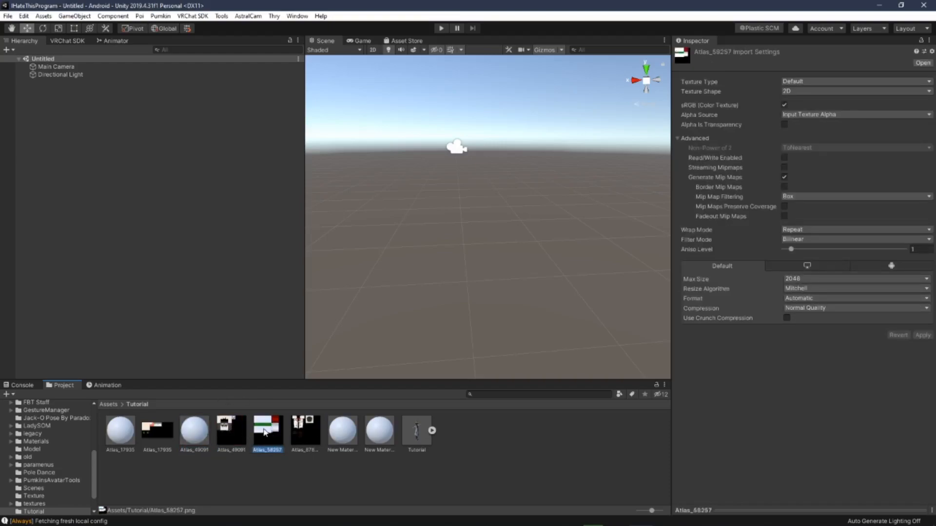
left_click(348, 435)
key("F2")
type("Atlas_58257")
key("Return")
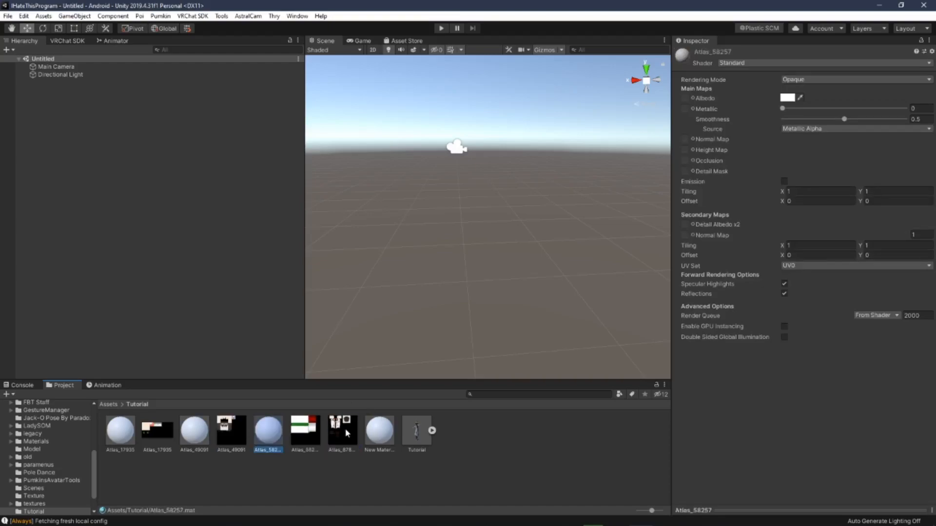
Step: Rename the fourth new material to Atlas_87853, copying the name from its atlas texture
left_click(335, 430)
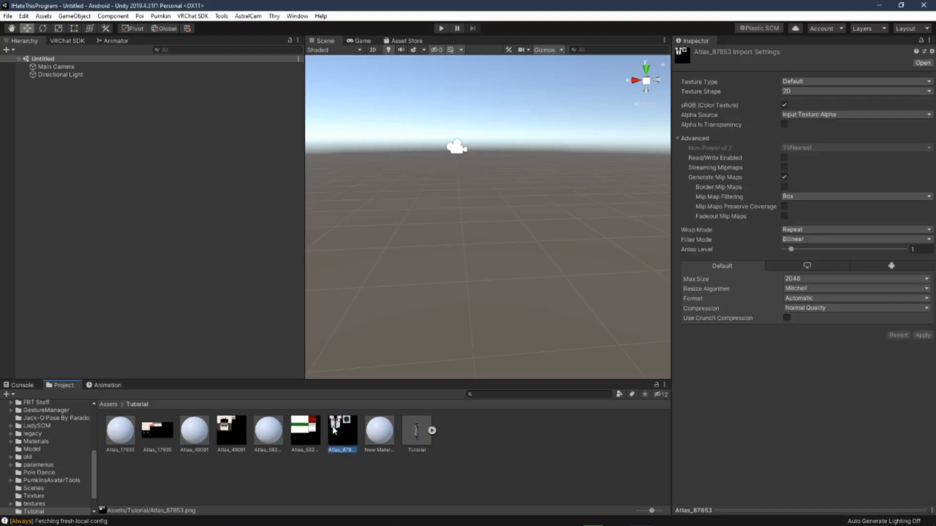
left_click(369, 422)
key("F2")
type("Atlas_87853")
key("Return")
Step: Assign each atlas texture as the albedo map of its matching Atlas material
left_click(121, 430)
left_click_drag(157, 429, 684, 98)
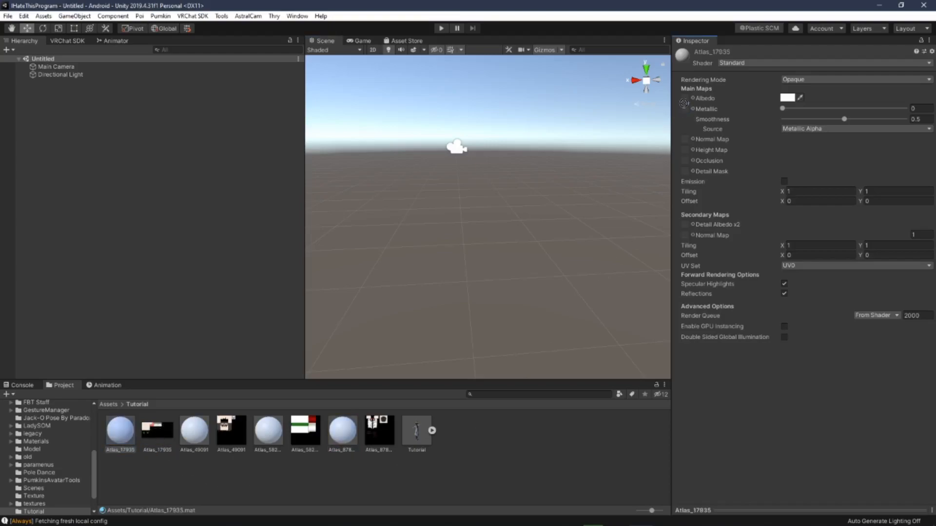
left_click(193, 429)
left_click_drag(241, 435, 689, 101)
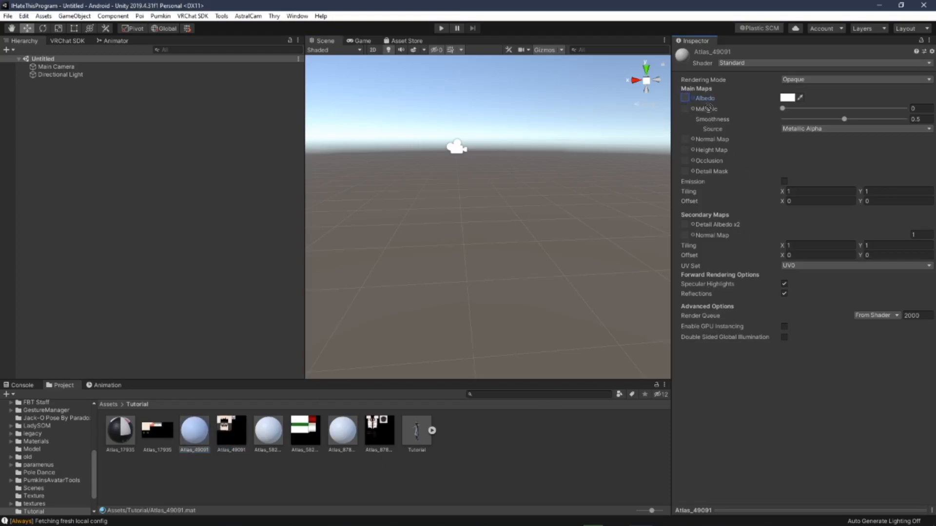
left_click(281, 438)
left_click_drag(304, 435, 269, 432)
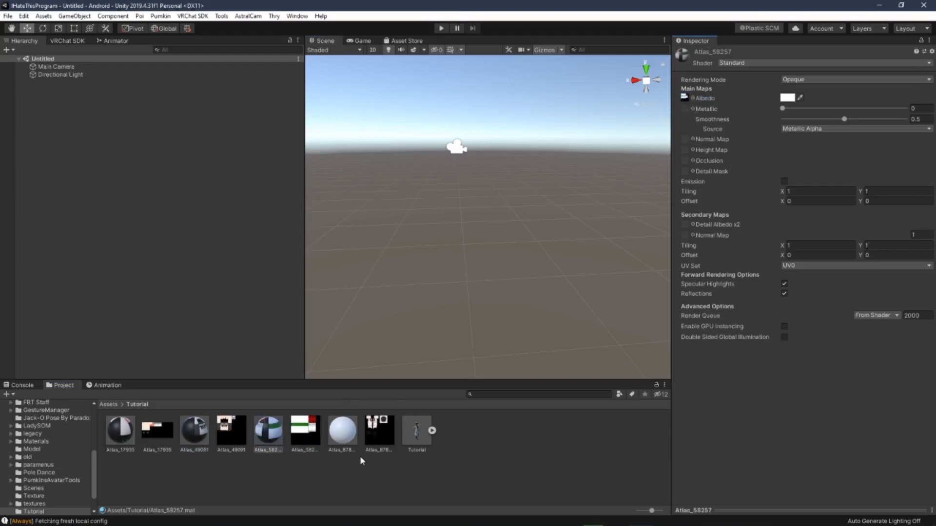
left_click(350, 435)
left_click_drag(380, 429, 343, 431)
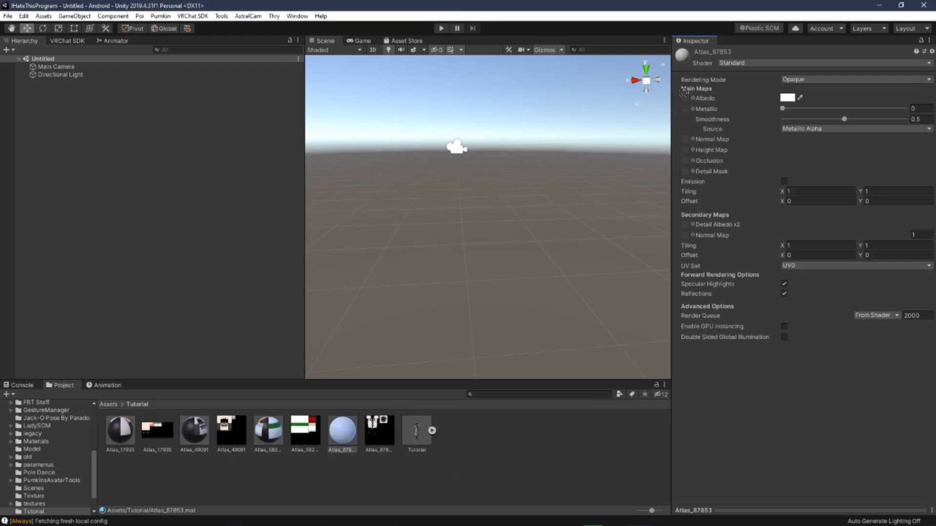
Step: In Tutorial.fbx's material remapping, assign Atlas_17935 and Atlas_49091 to their matching embedded material slots
left_click(412, 436)
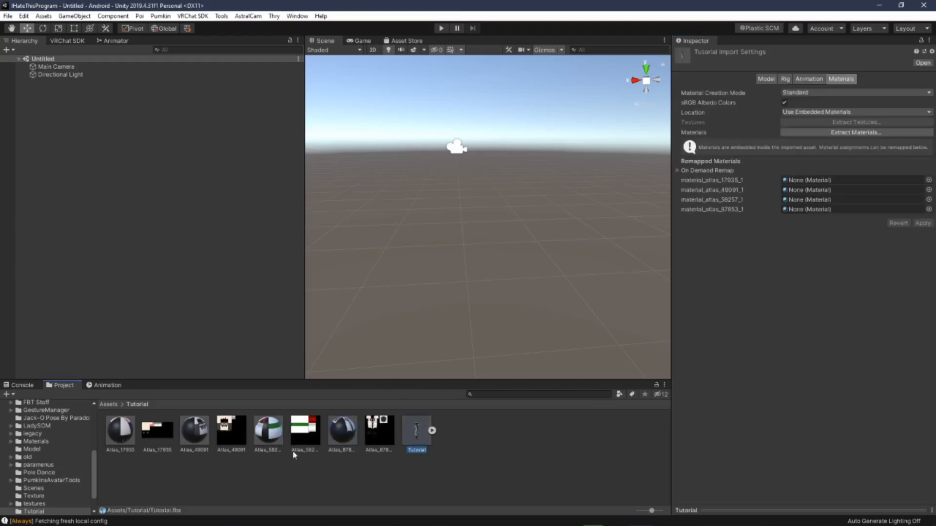
left_click(928, 180)
type("1")
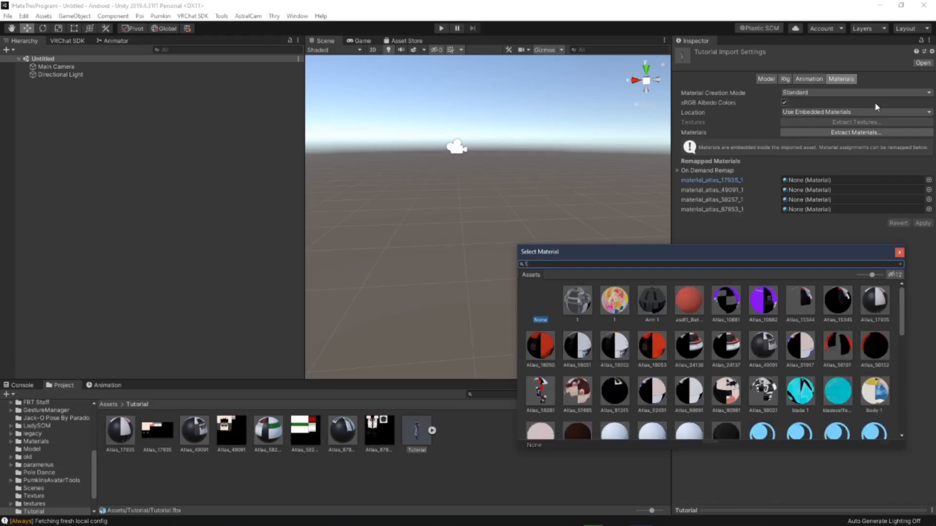
type("79")
double_click(583, 307)
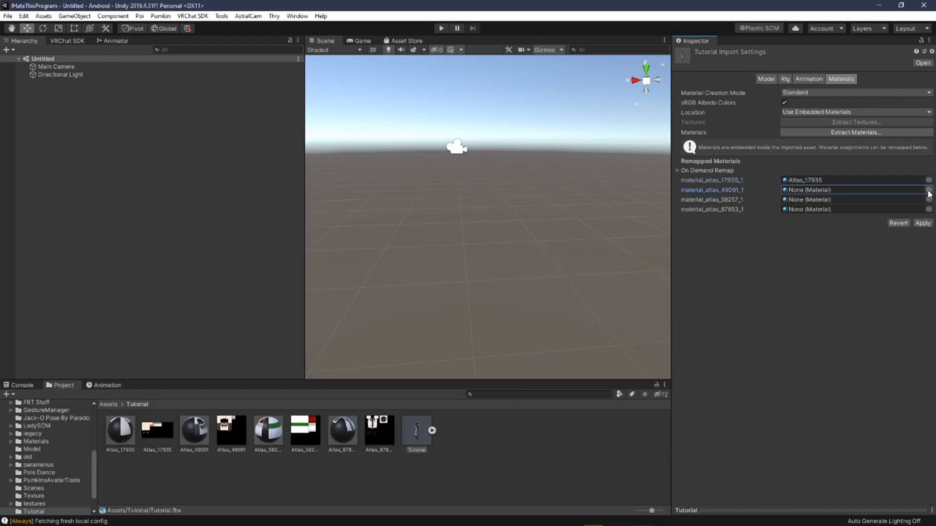
left_click(928, 189)
type("490")
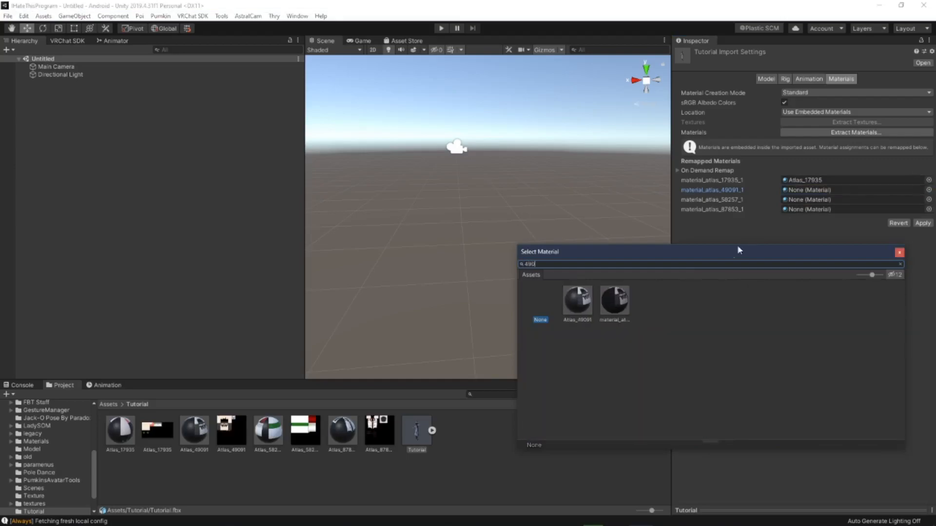
double_click(578, 301)
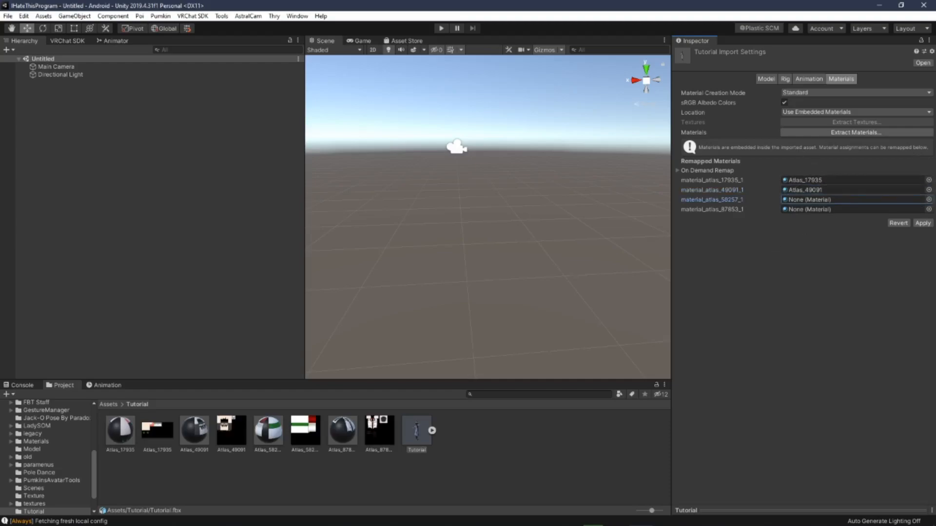
Step: Remap the remaining embedded material slots to Atlas_58257 and Atlas_87853
left_click(929, 200)
type("582")
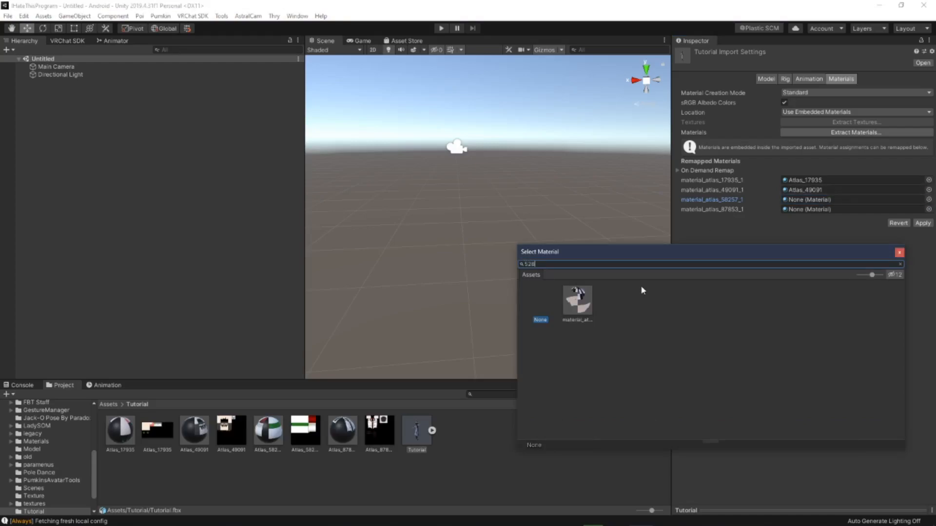
key("BackSpace")
key("BackSpace")
type("8257")
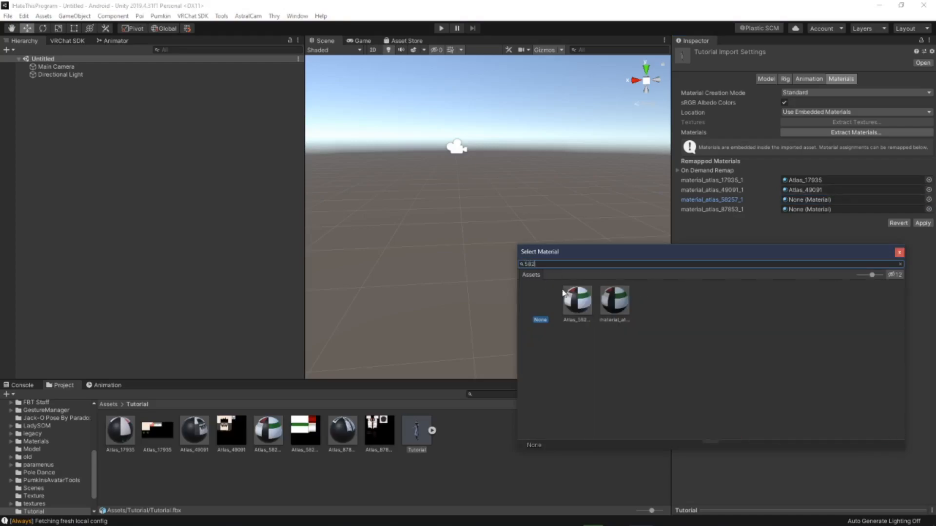
double_click(571, 294)
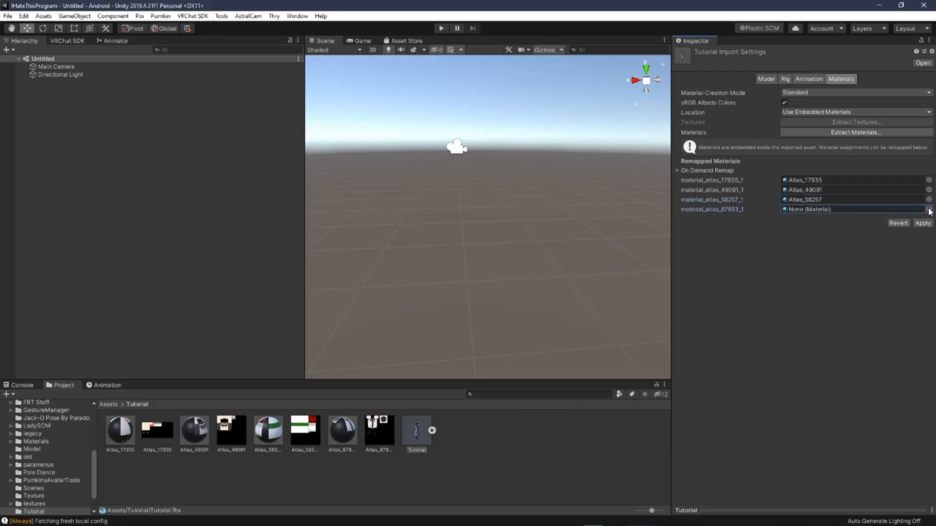
left_click(929, 209)
type("87")
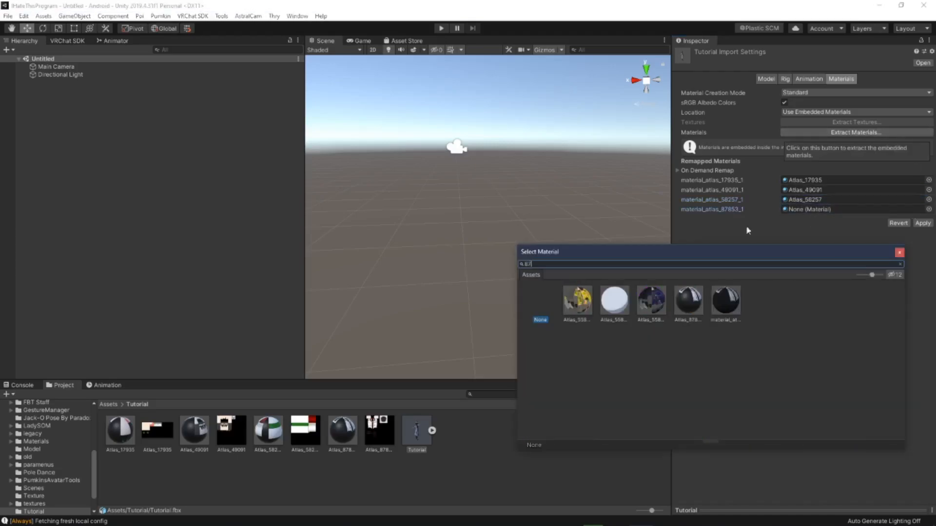
double_click(693, 313)
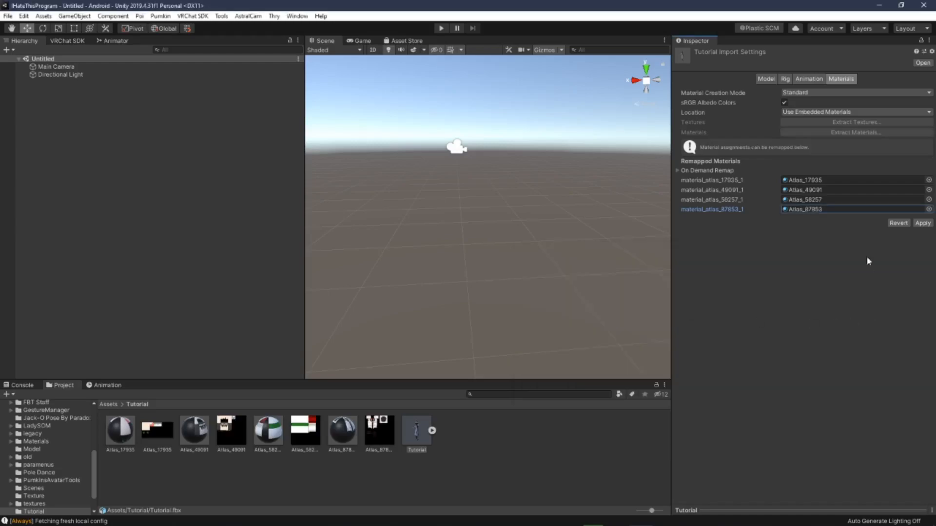
Step: Enable Read/Write and Legacy Blend Shape Normals in the model's import settings
left_click(766, 78)
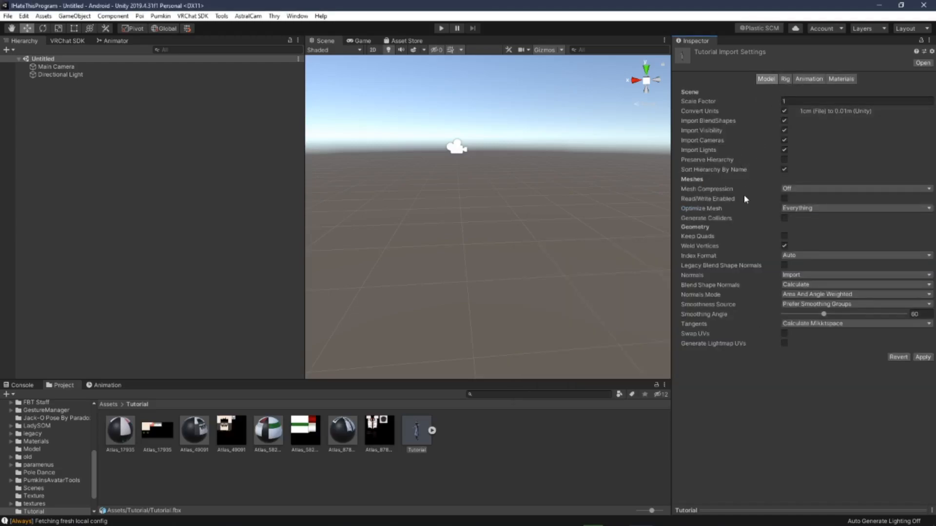
left_click(784, 199)
left_click(784, 265)
left_click(796, 276)
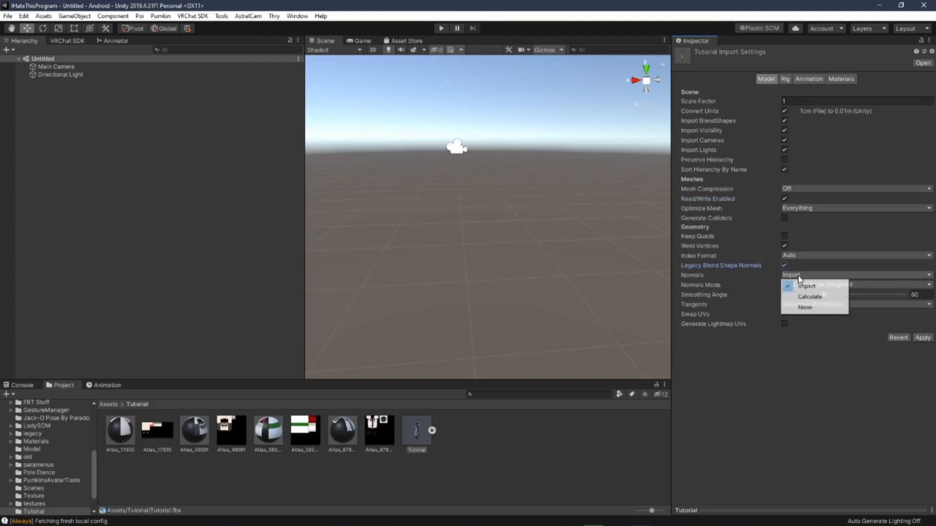
left_click(754, 274)
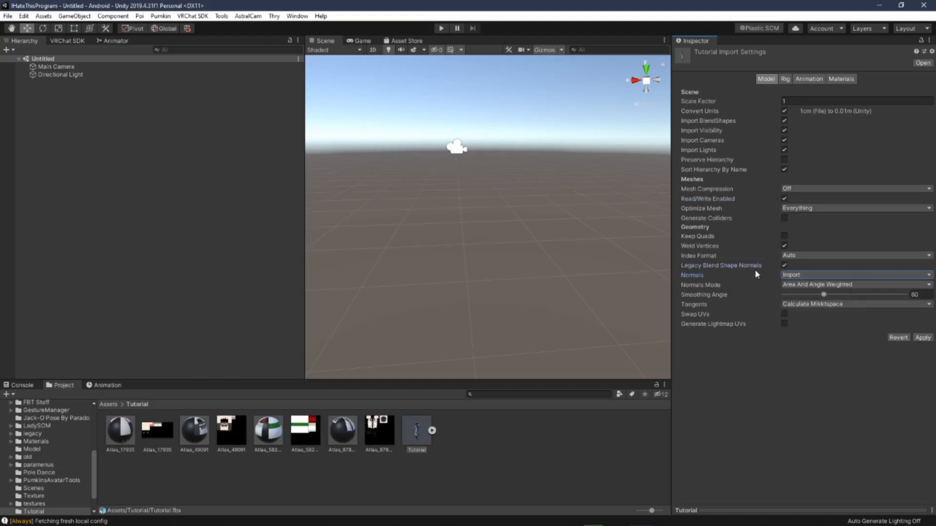
Step: Set the model's rig animation type to Humanoid and apply the import settings
left_click(785, 79)
left_click(792, 93)
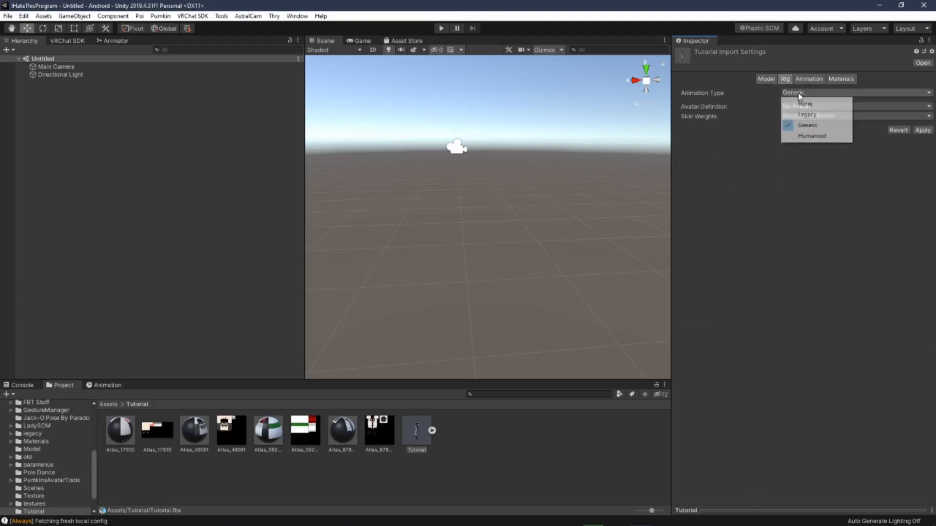
left_click(811, 136)
left_click(923, 164)
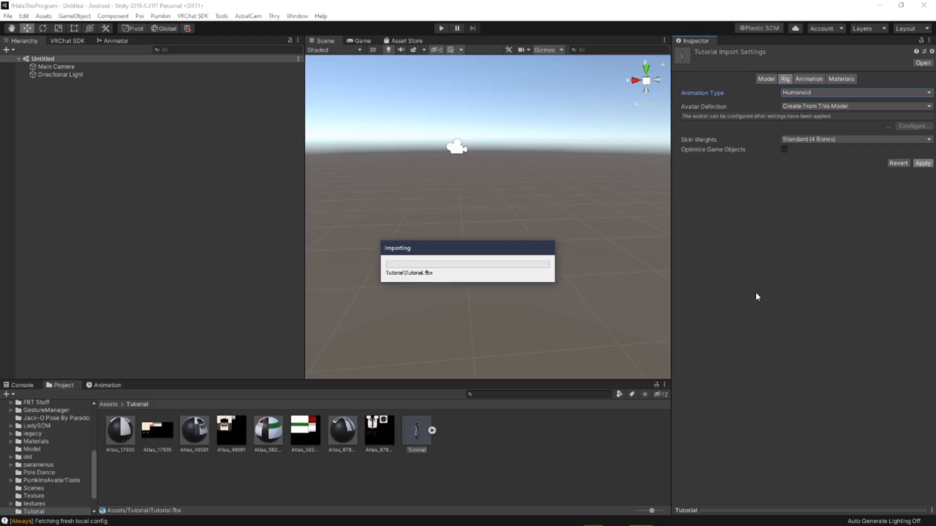
Step: Place the Tutorial model into the scene
left_click_drag(423, 437, 125, 287)
middle_click_drag(471, 244, 478, 265)
right_click_drag(478, 264, 493, 263)
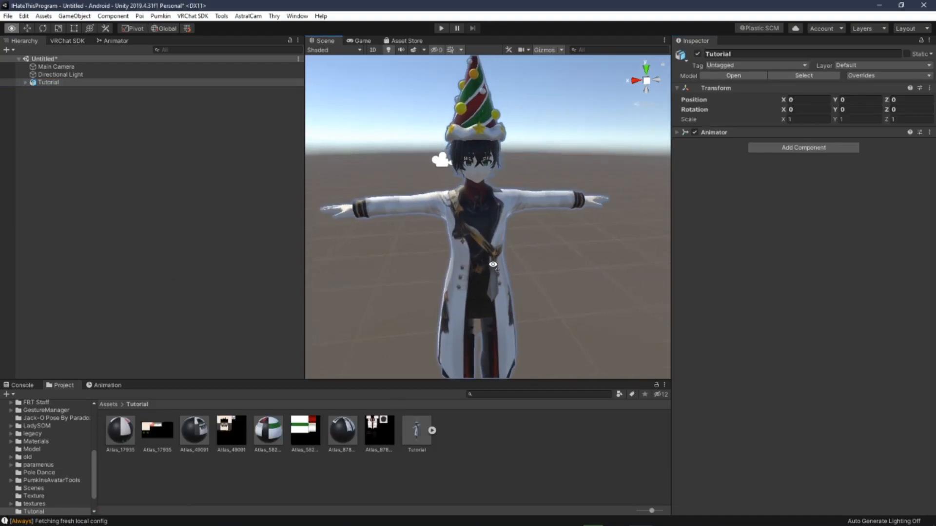
middle_click_drag(493, 263, 495, 269)
Step: Set the shader of all four Atlas materials to VRChat/Mobile/Toon Lit
left_click(125, 441)
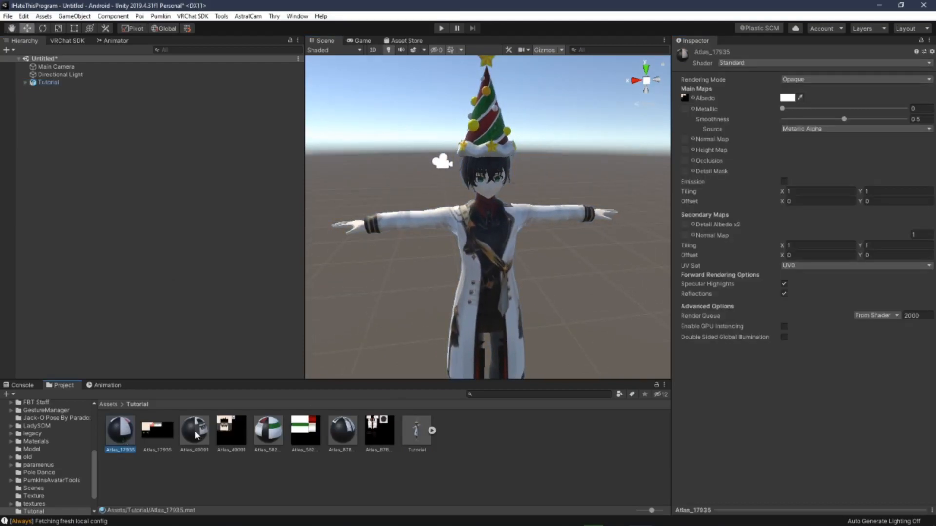
left_click(196, 435, "ctrl")
left_click(269, 435, "ctrl")
left_click(341, 441, "ctrl")
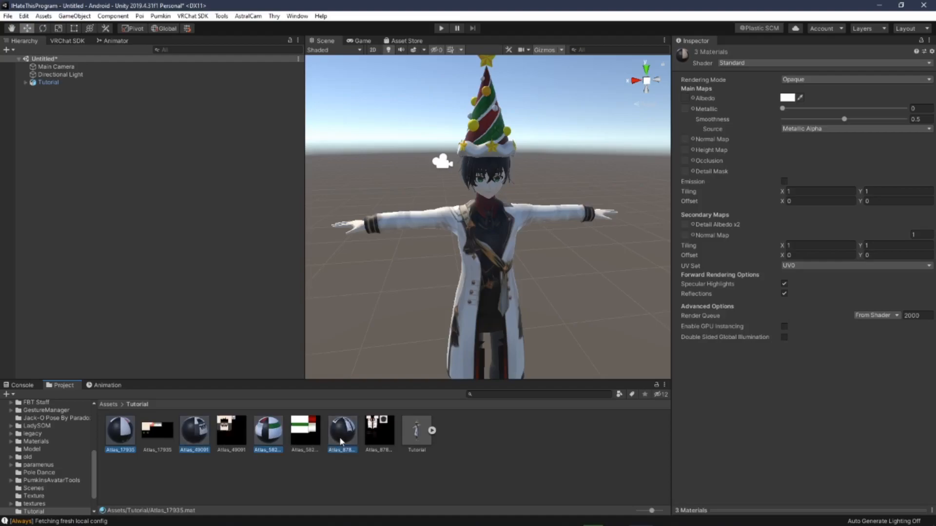
left_click(739, 66)
left_click(736, 103)
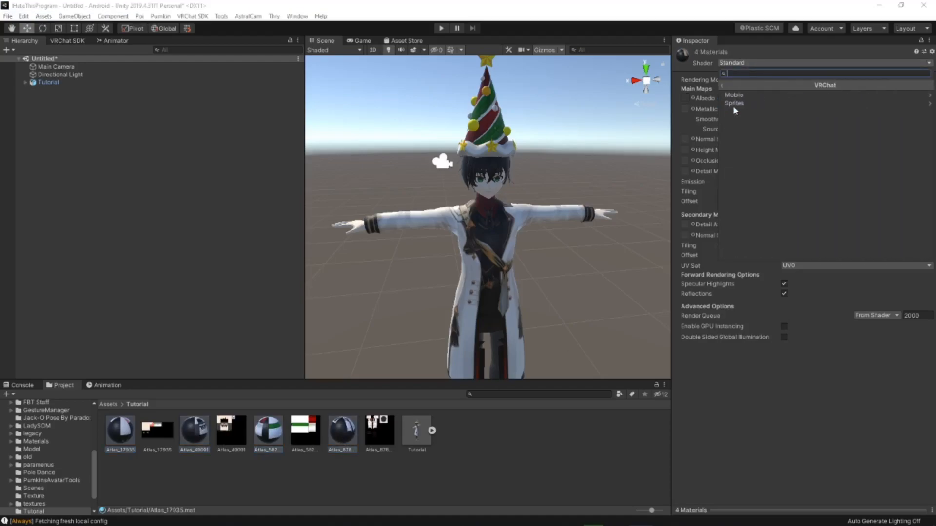
left_click(736, 95)
left_click(750, 172)
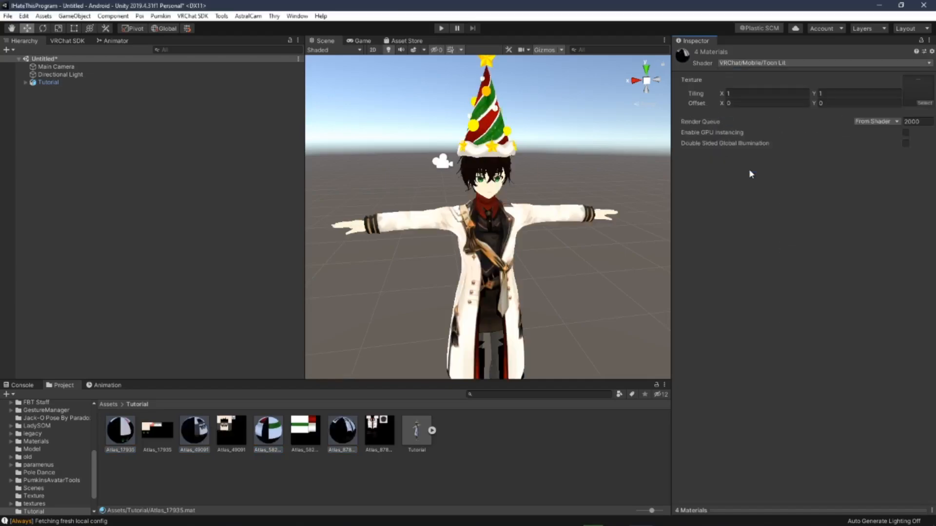
Step: Add a VRC Avatar Descriptor component to the Tutorial avatar
middle_click_drag(554, 184, 540, 200)
right_click_drag(539, 200, 483, 159)
scroll(541, 175, "down", 4)
scroll(545, 174, "up", 10)
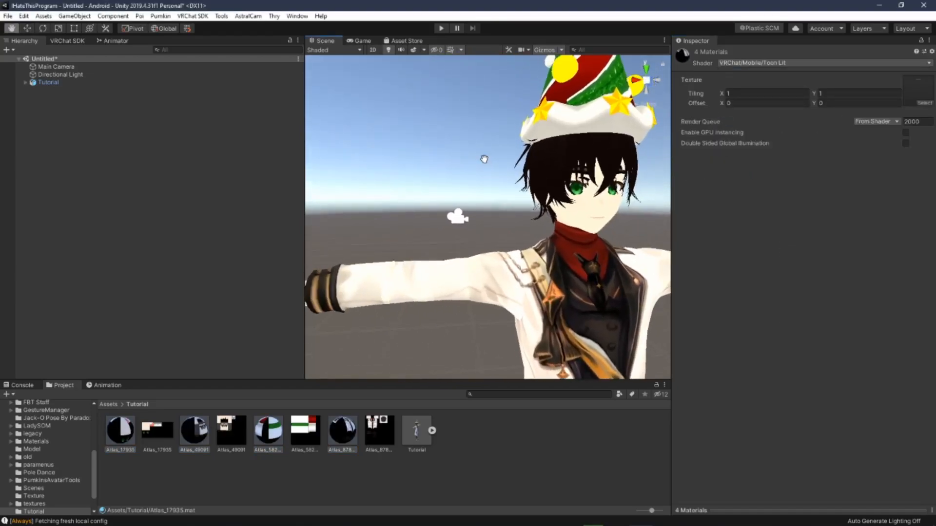
middle_click_drag(483, 159, 388, 147)
right_click_drag(388, 147, 436, 161)
left_click(127, 83)
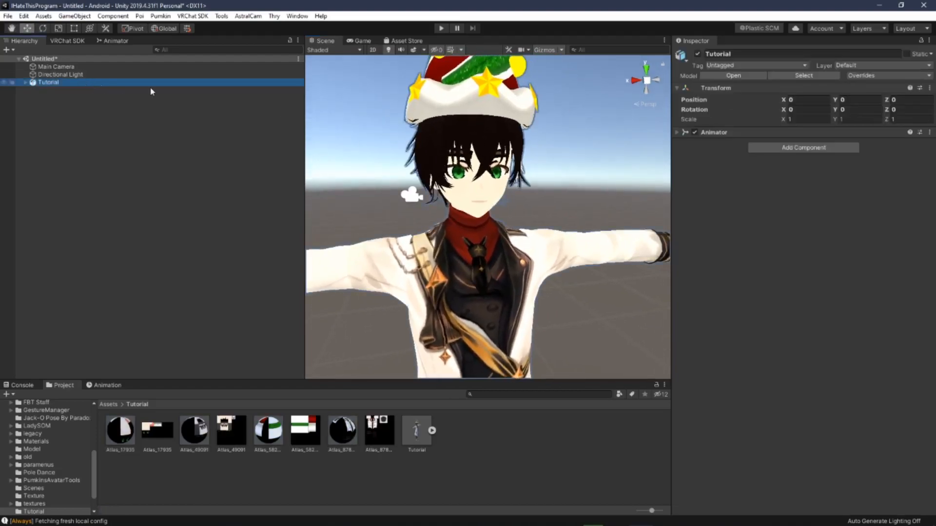
left_click(791, 149)
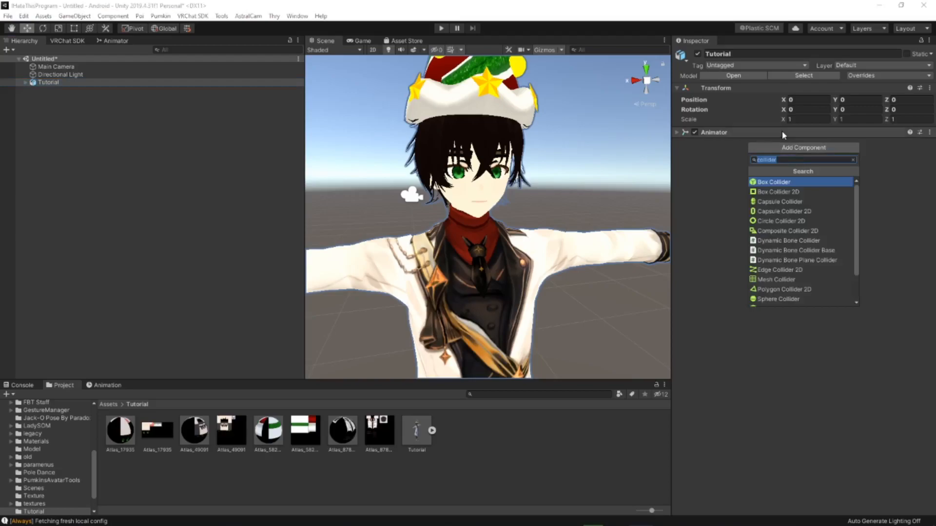
type("vrc")
key("Return")
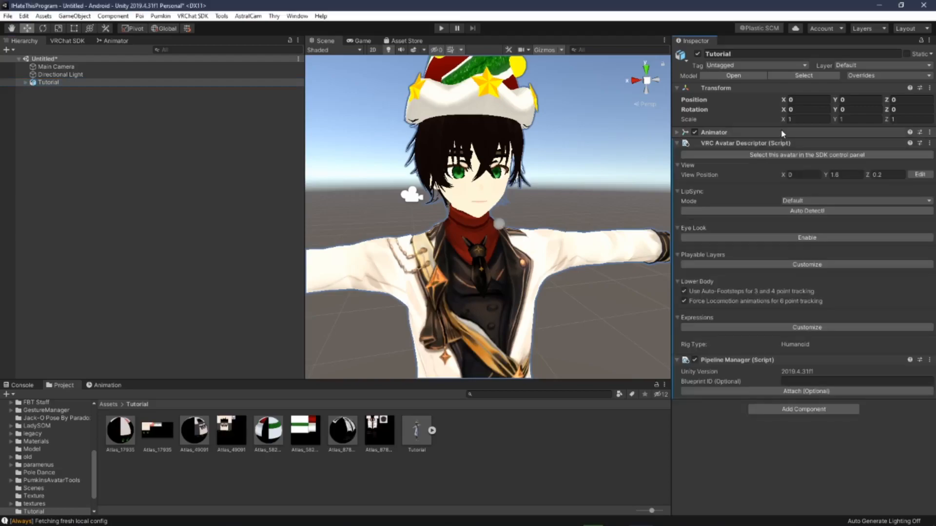
Step: Move the avatar's view position between the eyes, to about Y 1.68 and Z 0.08
left_click_drag(499, 185, 499, 167)
right_click_drag(460, 174, 574, 199)
middle_click_drag(347, 185, 530, 186)
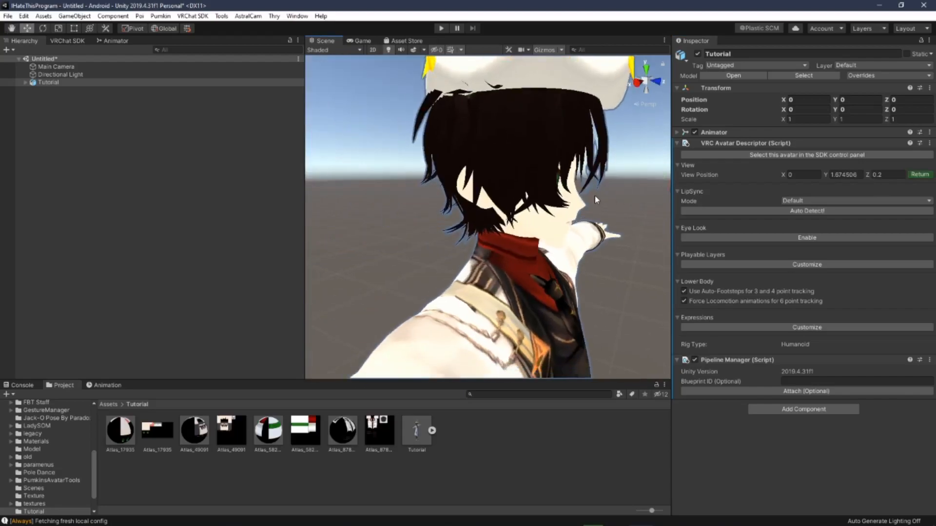
right_click_drag(592, 196, 626, 190)
left_click_drag(657, 200, 610, 197)
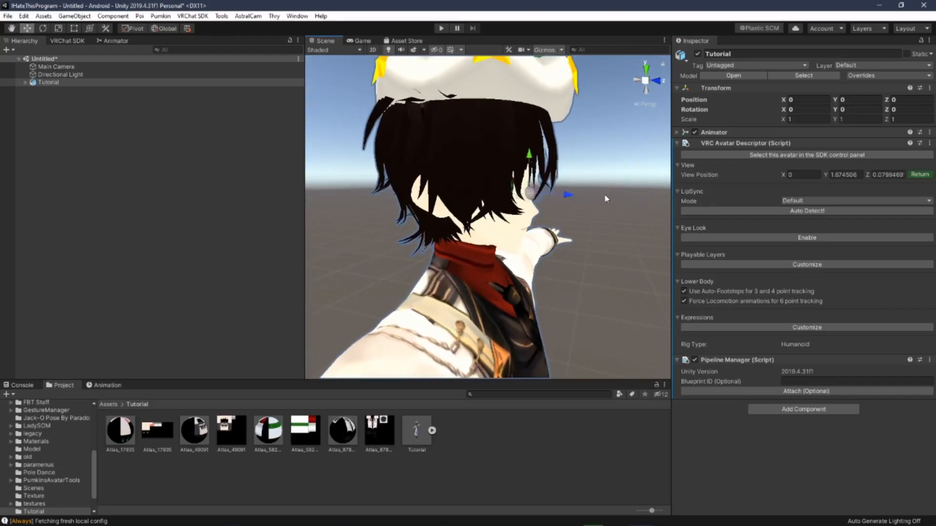
left_click_drag(529, 163, 530, 160)
left_click(919, 175)
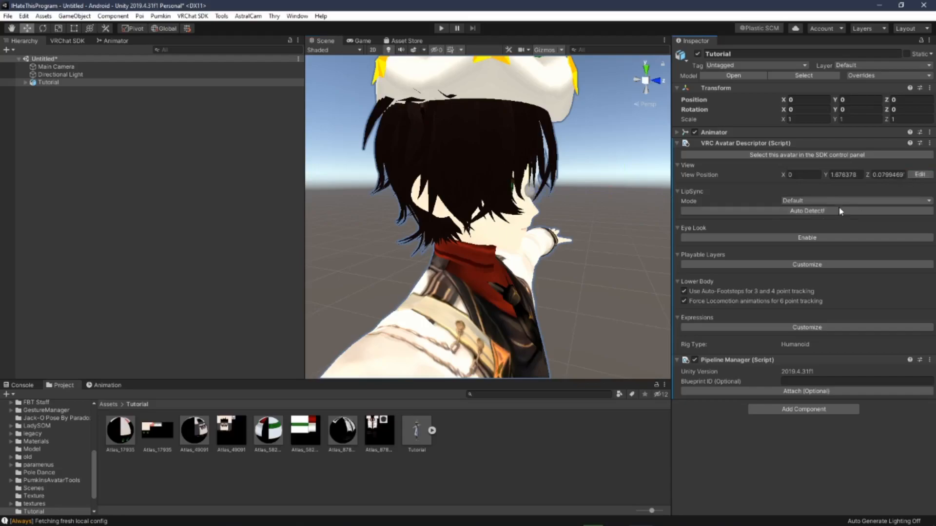
Step: Auto-detect the lip sync visemes and enable Eye Look on the avatar descriptor
left_click(744, 210)
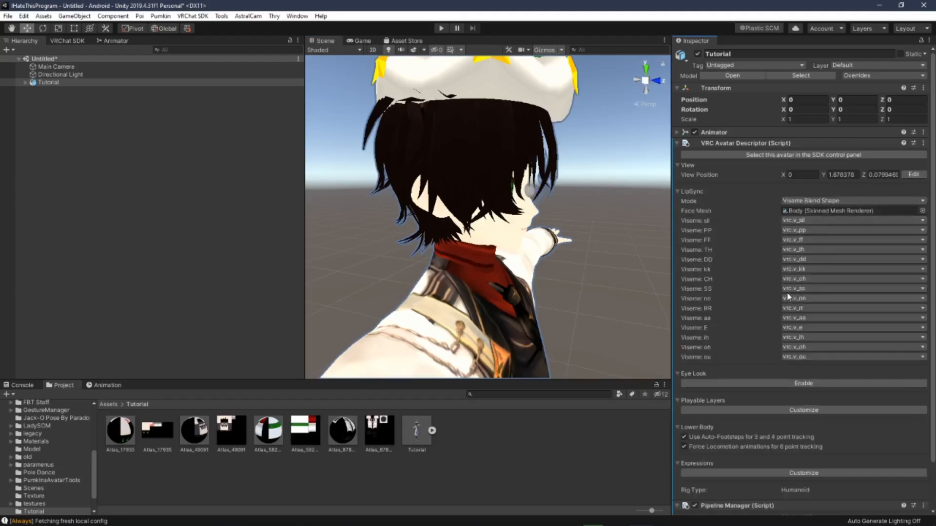
left_click(677, 191)
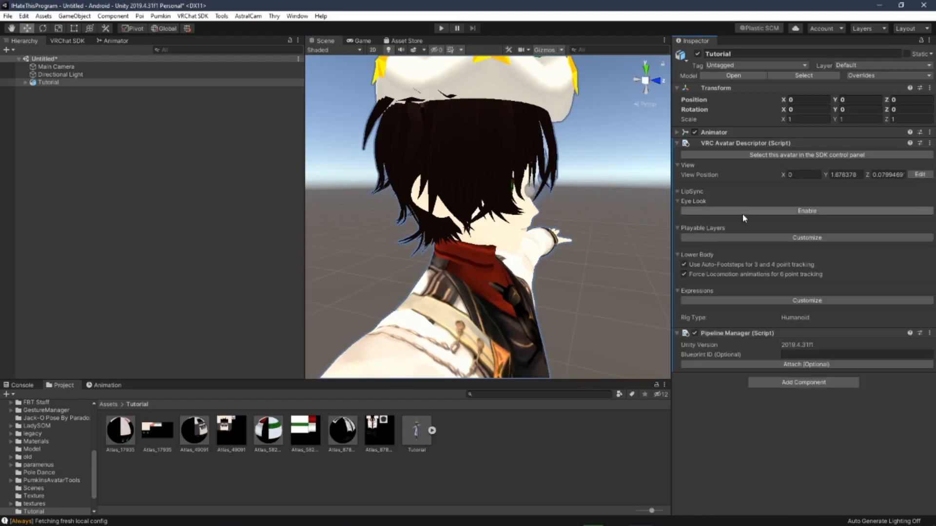
left_click(700, 214)
Step: Assign Eye_L as the left eye bone and Eye_R as the right eye bone
left_click_drag(600, 220, 480, 239, "alt")
mouse_move(480, 239)
middle_mouse_down()
mouse_move(510, 229)
mouse_move(493, 227)
middle_mouse_up()
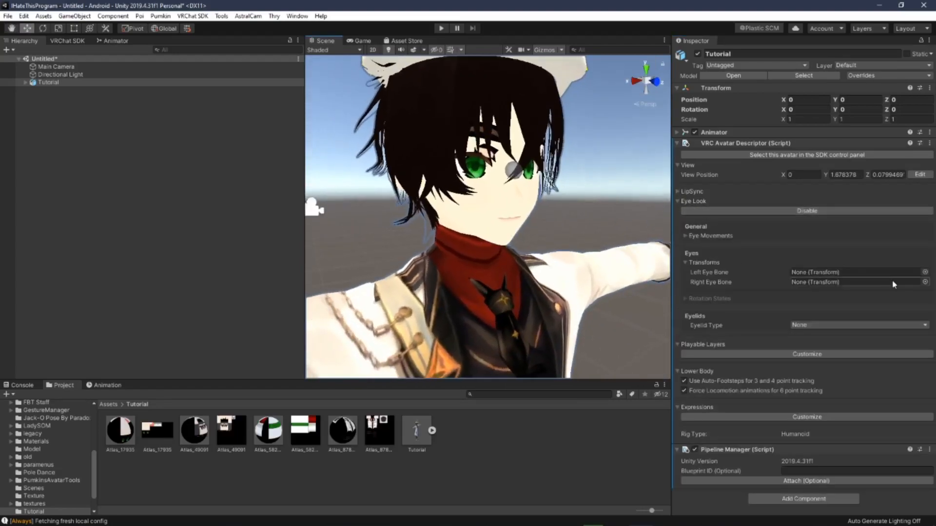
left_click(925, 273)
type("eye")
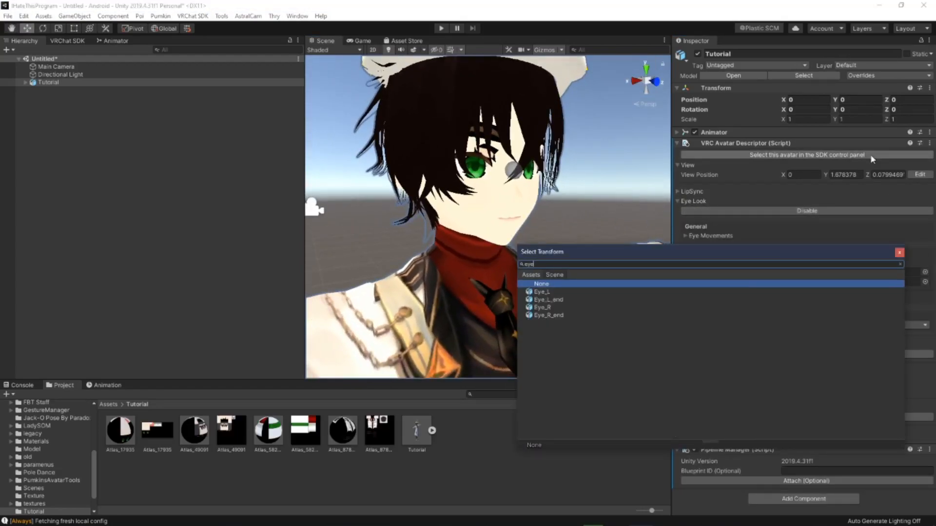
key("Down")
key("Return")
left_click(925, 282)
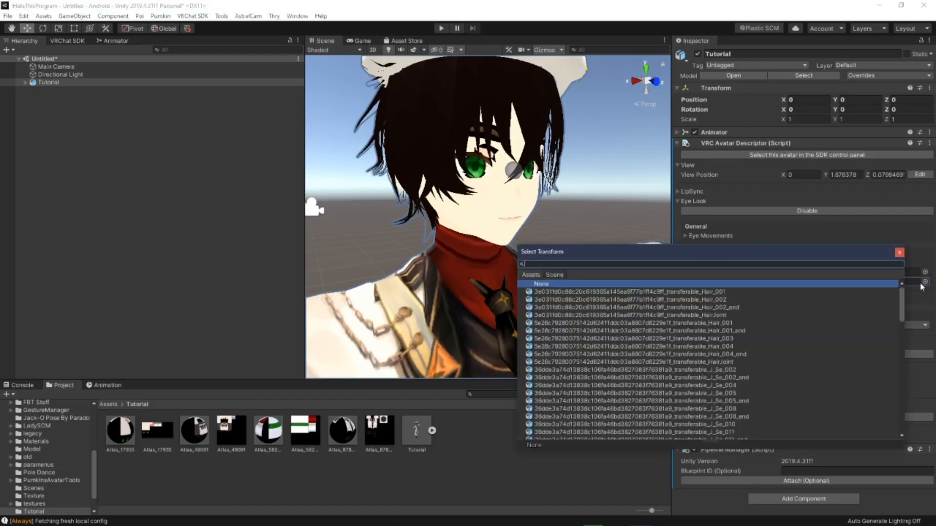
type("eye")
key("Down")
key("Down")
key("Down")
key("Return")
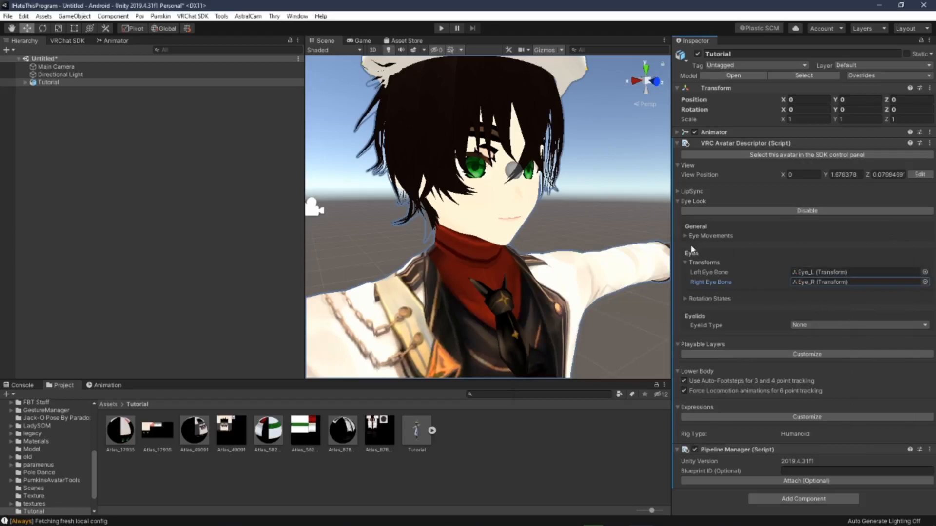
Step: Set the eye movement sliders fully to Calm and Shy
left_click(690, 262)
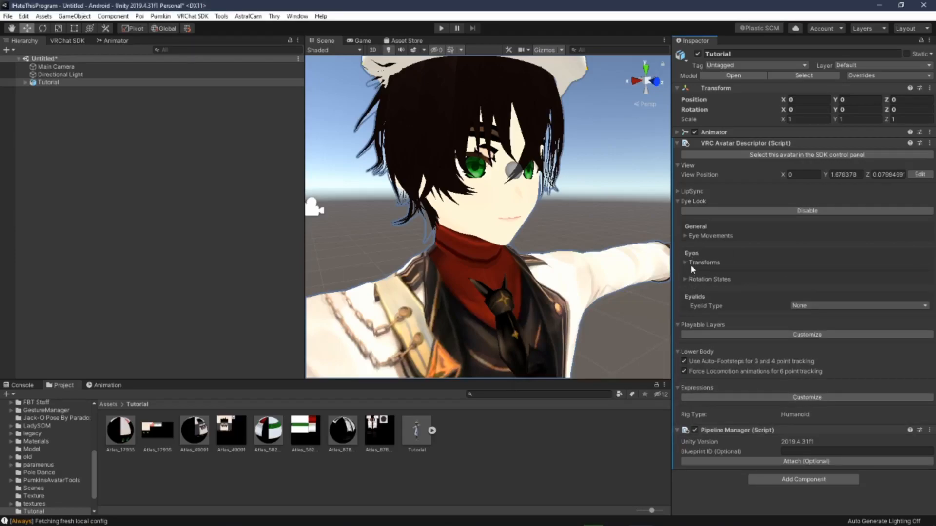
left_click(688, 236)
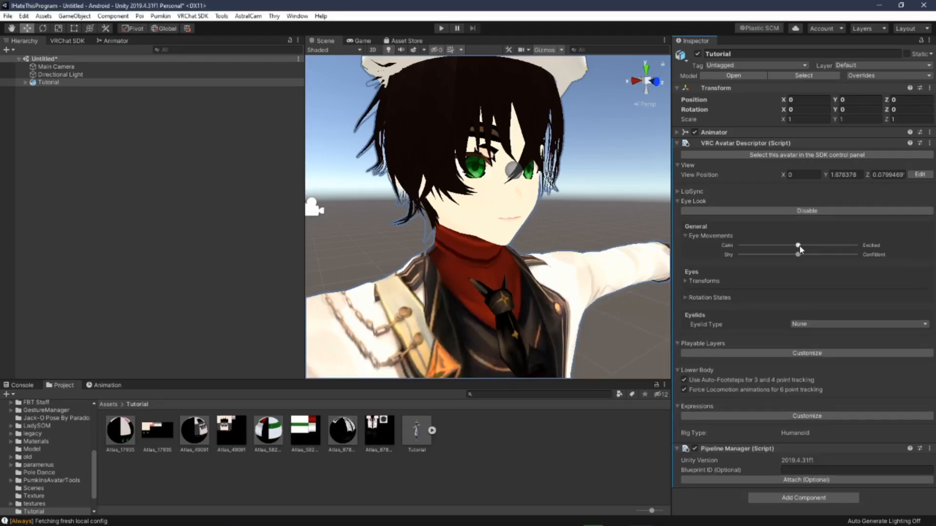
left_click_drag(799, 246, 512, 253)
Step: Orbit and zoom around the avatar's head to examine the eyes and view position
right_click_drag(609, 230, 548, 223)
middle_click_drag(548, 223, 534, 224)
right_click_drag(533, 224, 511, 229)
middle_click_drag(511, 229, 507, 210)
scroll(507, 217, "up", 4)
scroll(507, 218, "down", 4)
right_click_drag(508, 210, 523, 205)
middle_click_drag(510, 208, 517, 211)
scroll(516, 210, "down", 1)
scroll(517, 211, "up", 1)
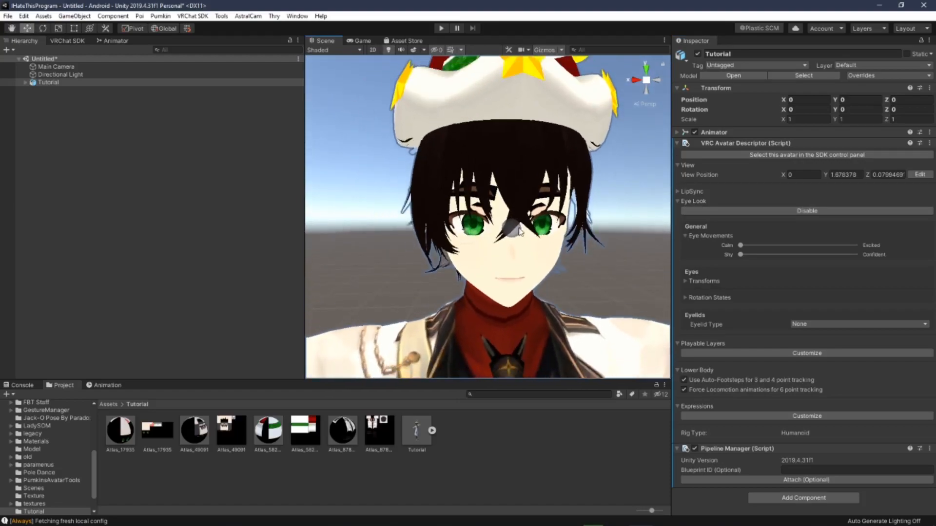
mouse_move(530, 272)
right_mouse_down()
mouse_move(564, 262)
mouse_move(403, 266)
mouse_move(526, 262)
mouse_move(517, 263)
right_mouse_up()
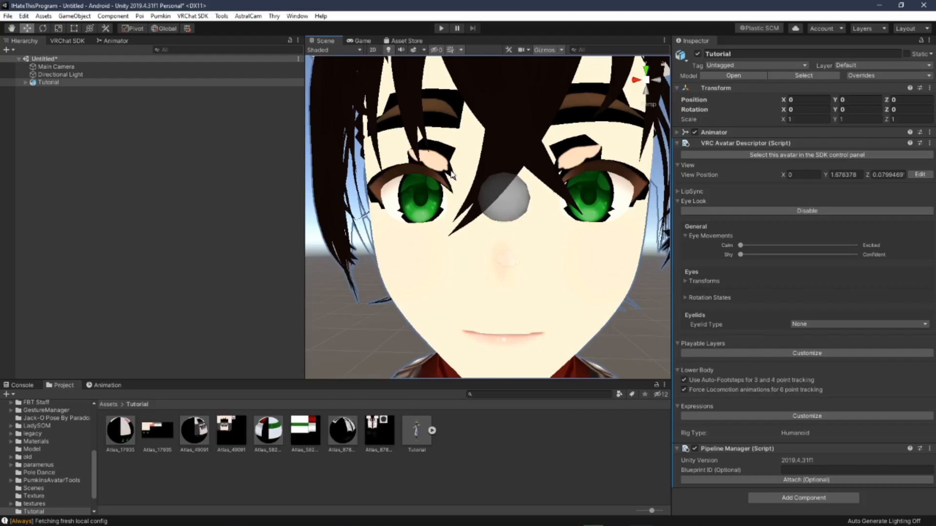
mouse_move(476, 234)
right_mouse_down()
mouse_move(497, 232)
mouse_move(479, 234)
right_mouse_up()
middle_click_drag(482, 235, 482, 236)
right_click_drag(482, 236, 486, 268)
middle_click_drag(486, 268, 479, 259)
right_click_drag(542, 236, 553, 238)
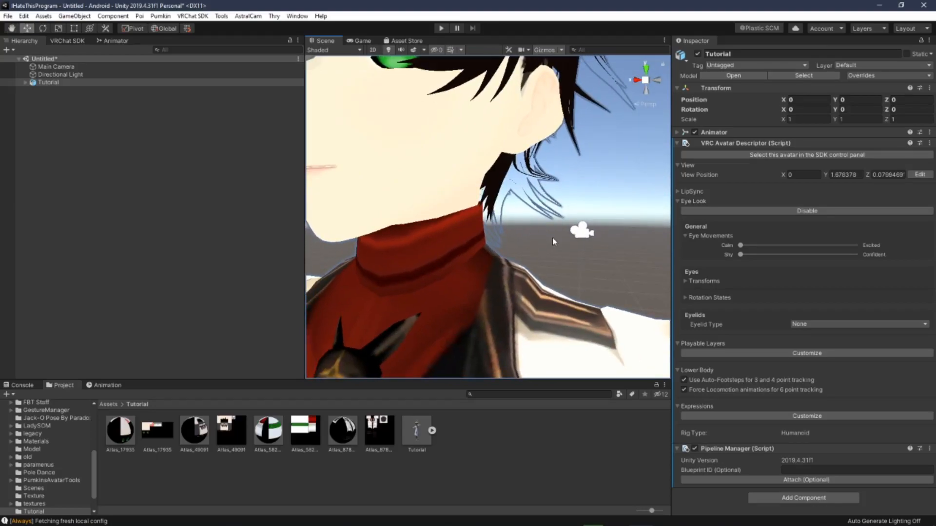
left_click(553, 241)
left_click_drag(553, 241, 522, 244, "alt")
left_click_drag(554, 205, 529, 214, "alt")
middle_click_drag(529, 213, 514, 226)
left_click_drag(513, 226, 524, 242, "alt")
scroll(526, 246, "down", 5)
middle_click_drag(526, 248, 523, 253)
left_click_drag(523, 253, 528, 247, "alt")
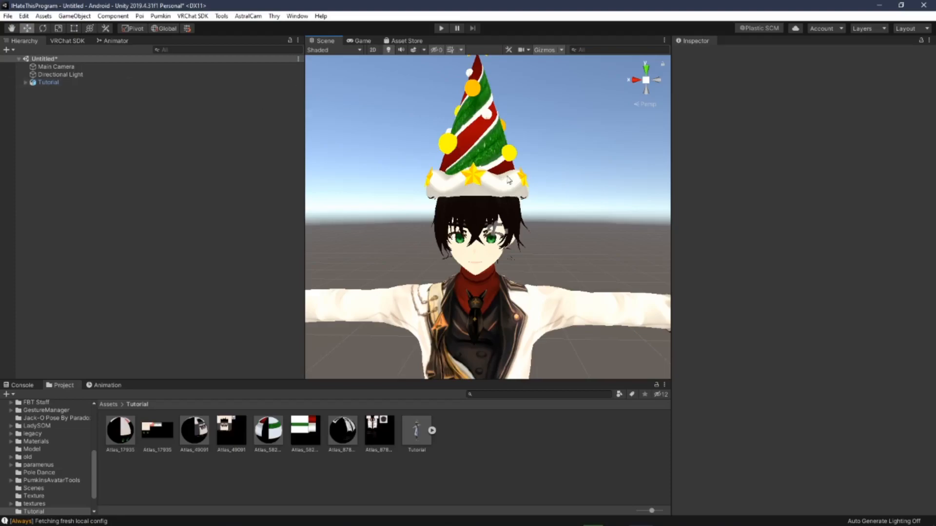
Step: Set the HatOff blend shape on the Body mesh to 100
left_click(26, 83)
left_click(48, 100)
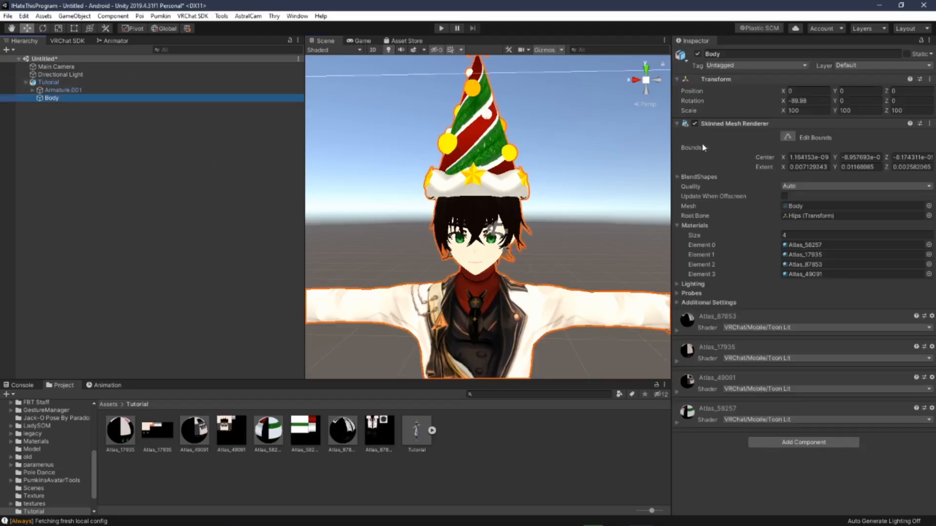
left_click(678, 177)
scroll(778, 229, "down", 15)
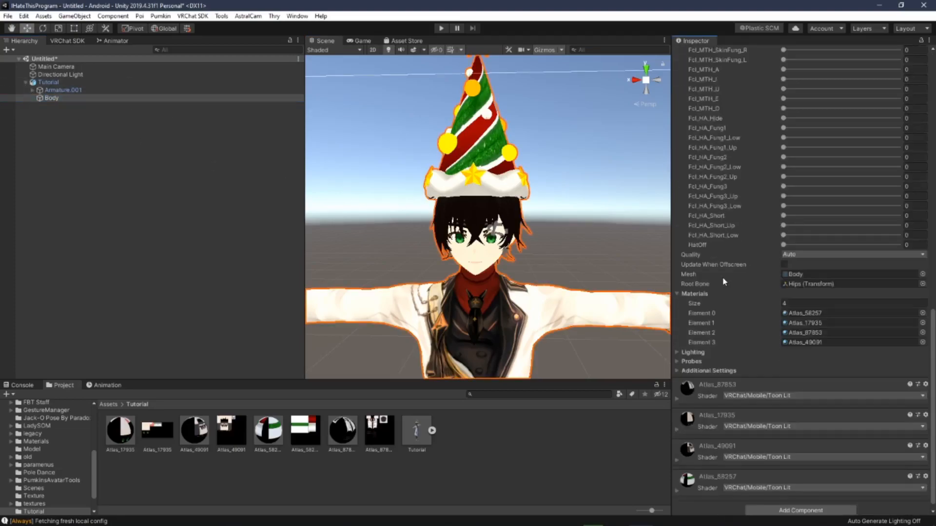
left_click_drag(783, 237, 406, 251)
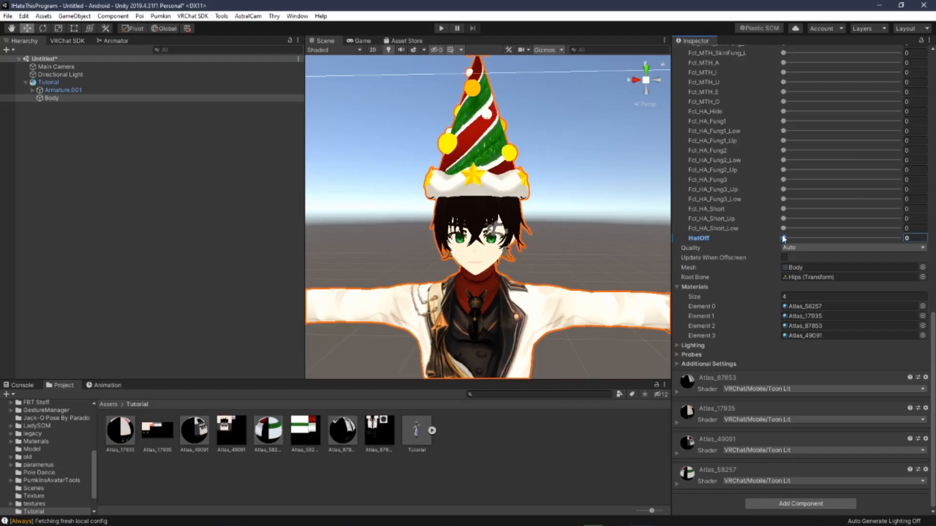
left_click_drag(783, 237, 902, 238)
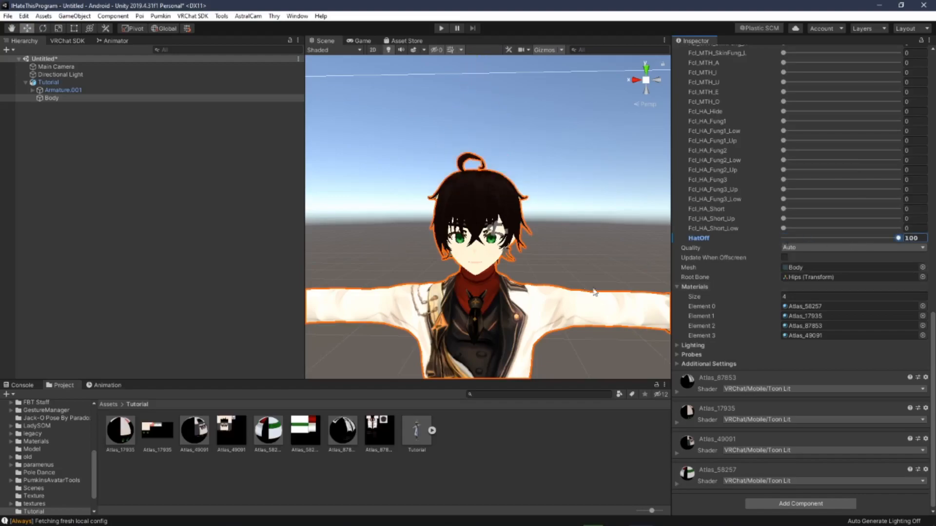
Step: Auto-fix the mipmap texture warning for the Tutorial avatar in the VRChat SDK builder
left_click(69, 82)
left_click(76, 43)
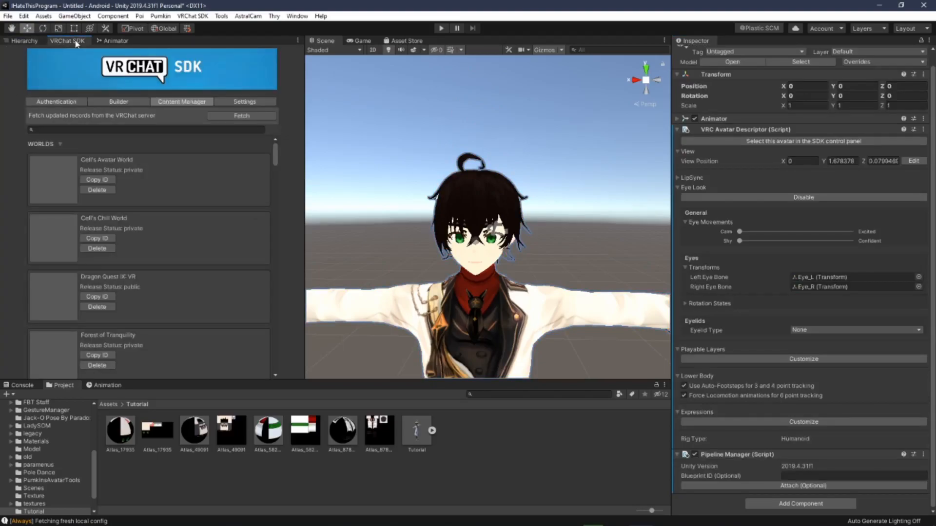
left_click(119, 103)
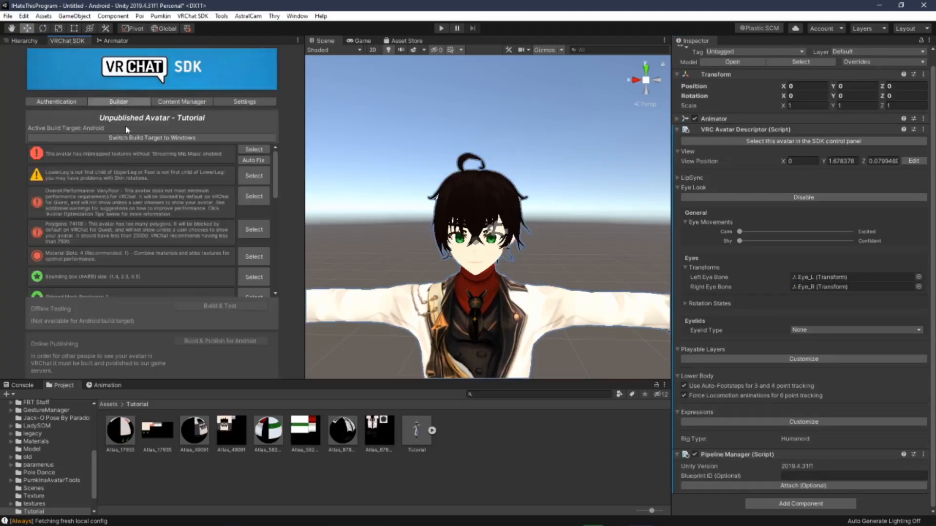
left_click(254, 160)
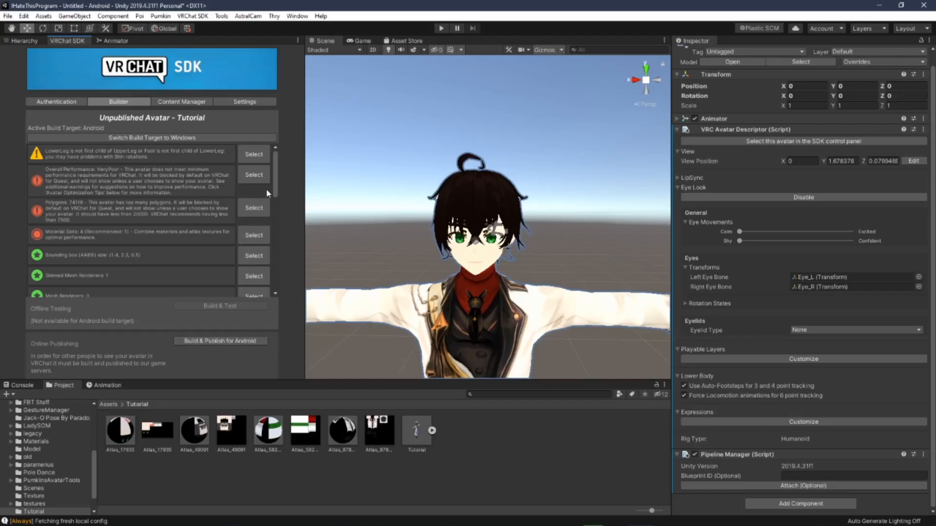
Step: Save the scene as Tut in the Tutorial folder
left_click(30, 41)
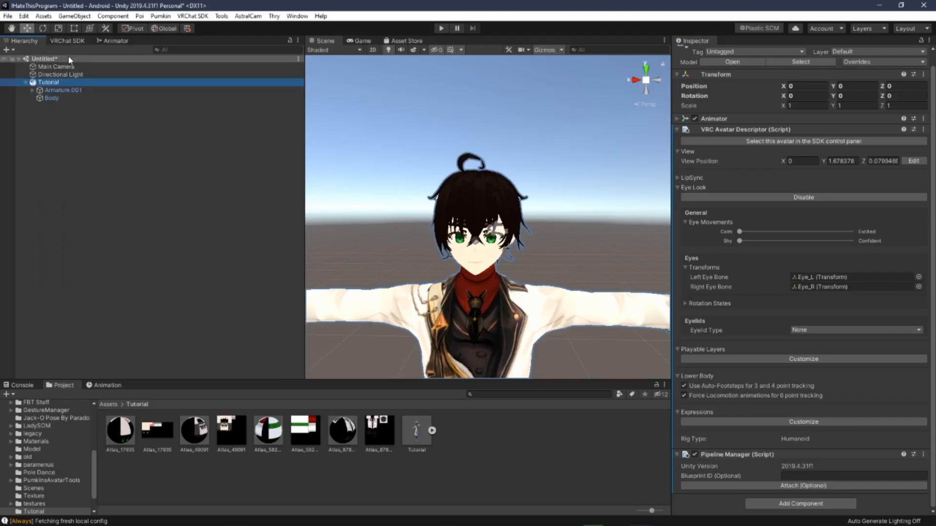
right_click(68, 57)
left_click(59, 62)
left_click(58, 60)
right_click(57, 61)
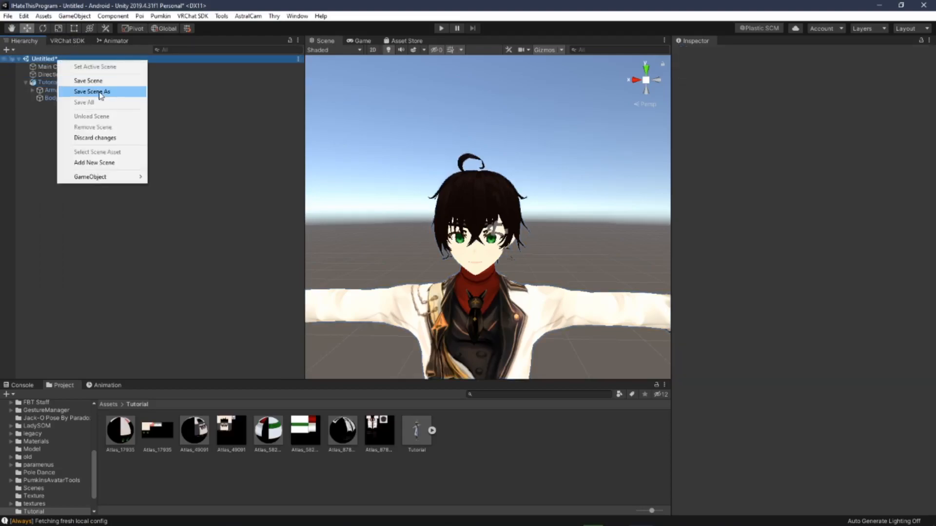
left_click(101, 91)
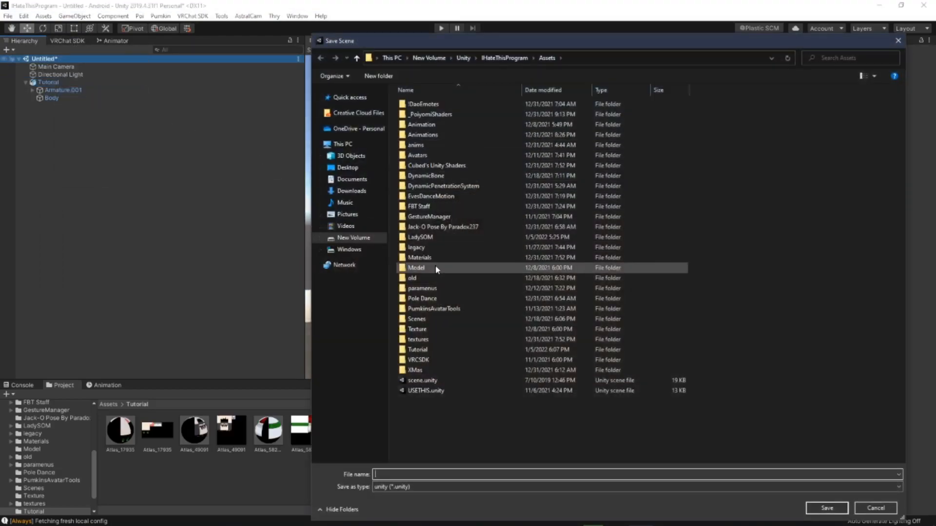
double_click(435, 354)
type("T")
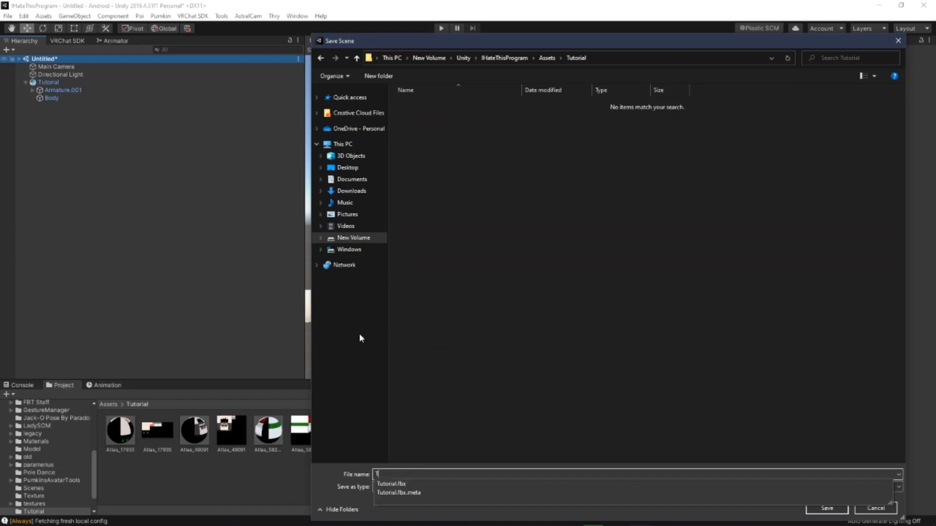
type("ut")
key("Return")
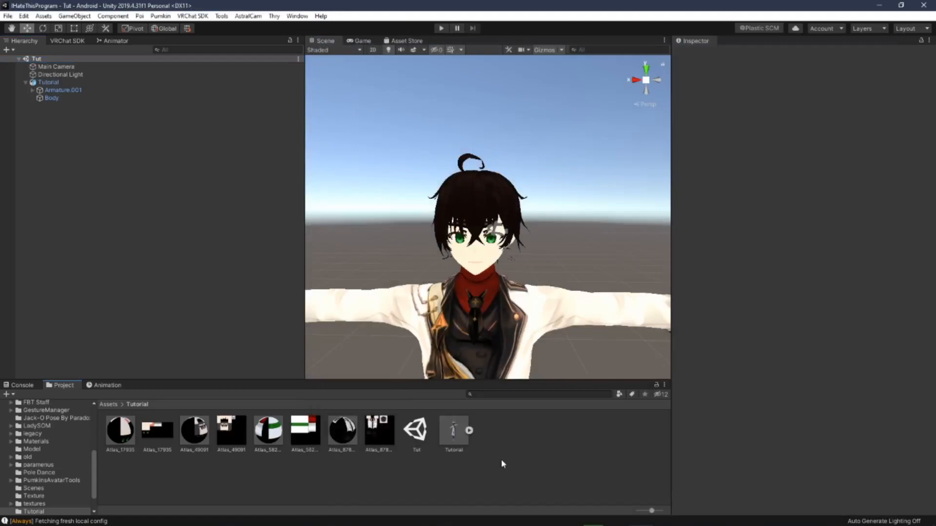
Step: Open the LadyFantasy scene
left_click(8, 16)
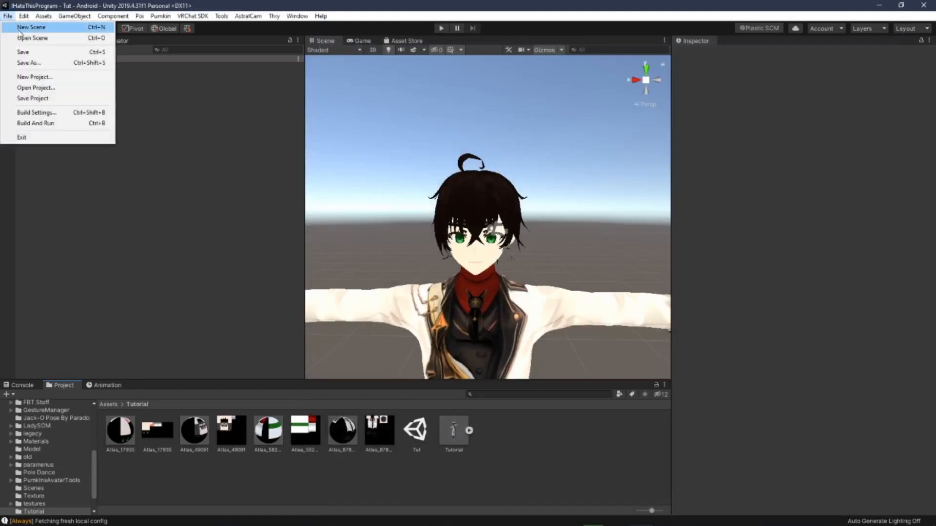
left_click(22, 38)
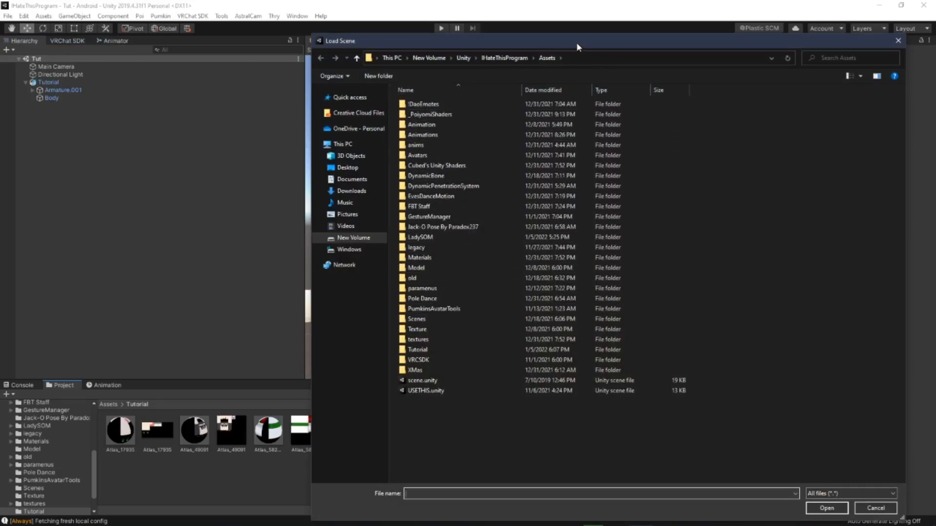
left_click_drag(577, 43, 935, 219)
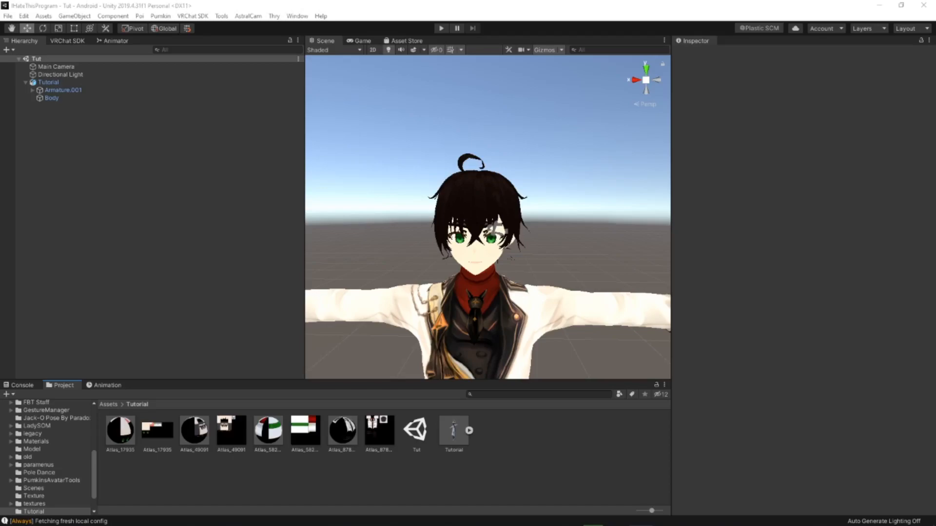
scroll(517, 273, "down", 5)
middle_click_drag(516, 273, 517, 241)
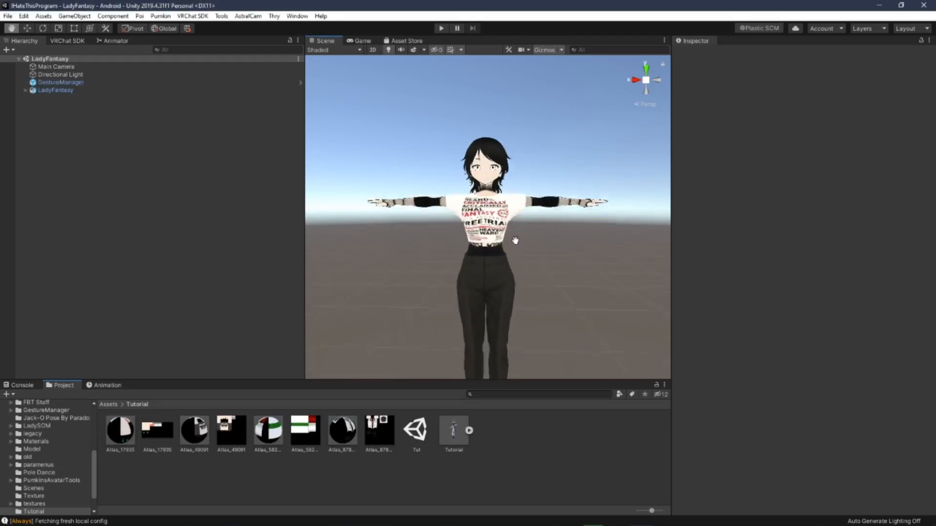
Step: Select the avatar's Body mesh and switch the pants material's shader to Poiyomi Pro
scroll(517, 241, "up", 3)
left_click(46, 91)
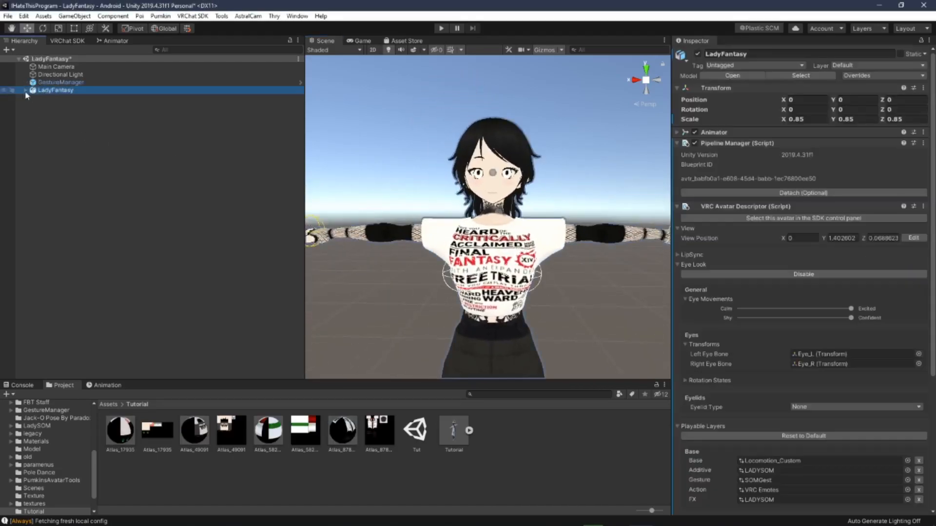
left_click(25, 92)
left_click(51, 106)
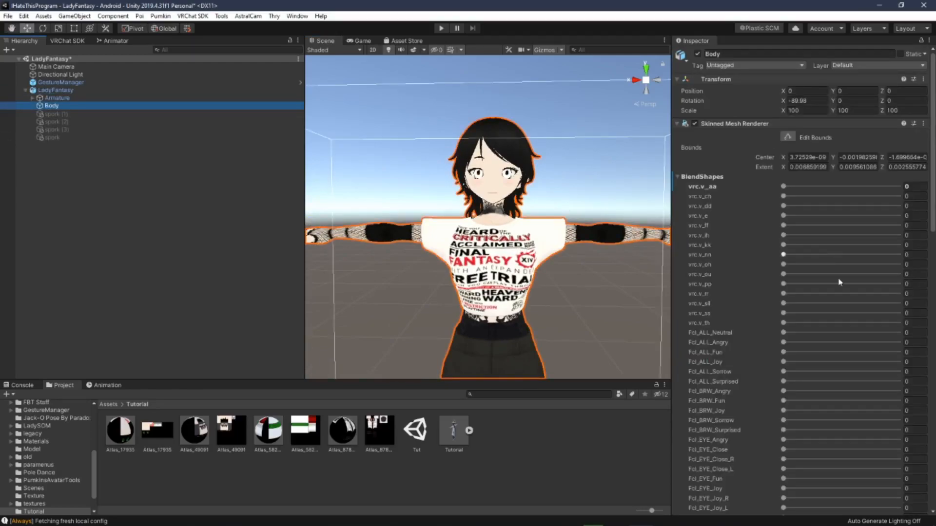
left_click(679, 178)
scroll(783, 317, "down", 1)
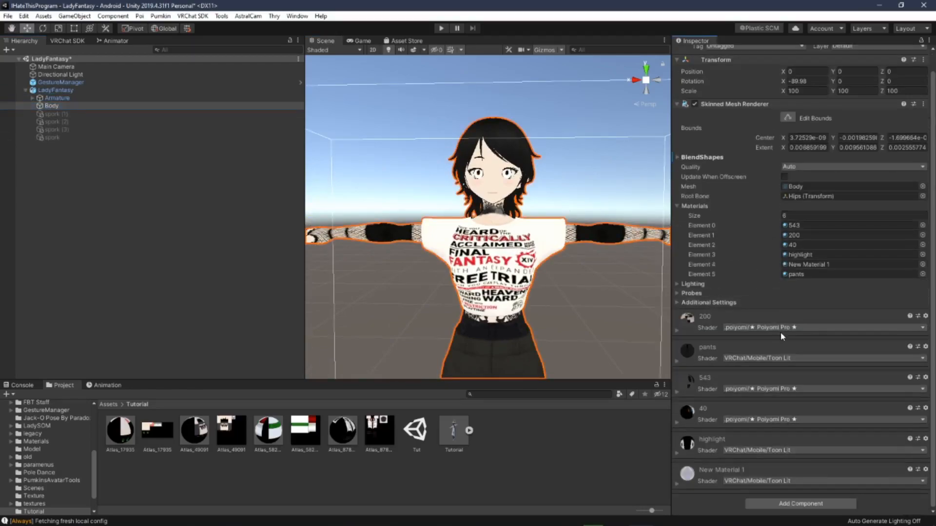
left_click(780, 360)
left_click(764, 364)
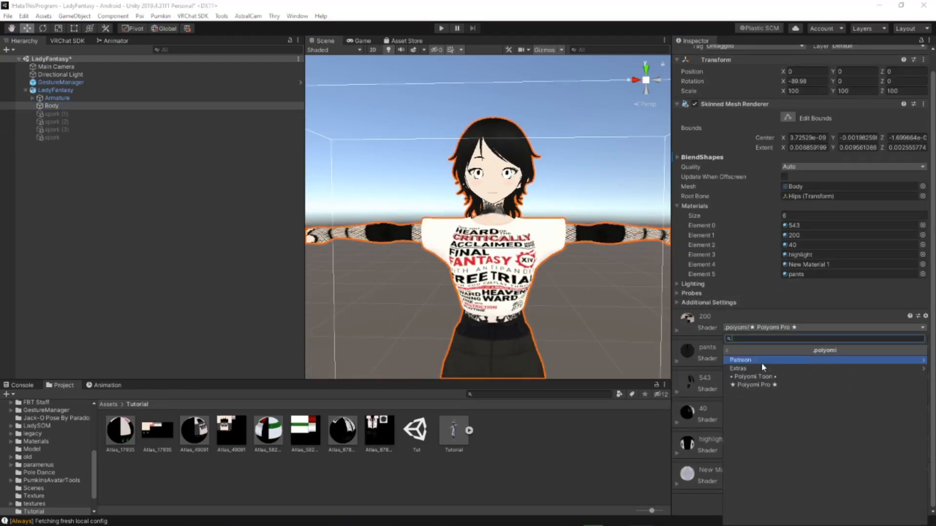
left_click(757, 384)
left_click(761, 389)
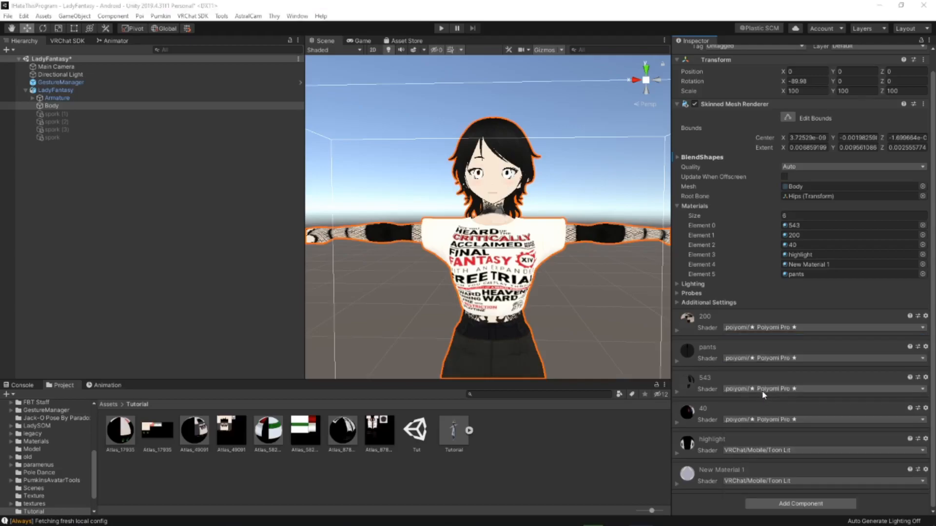
left_click(758, 360)
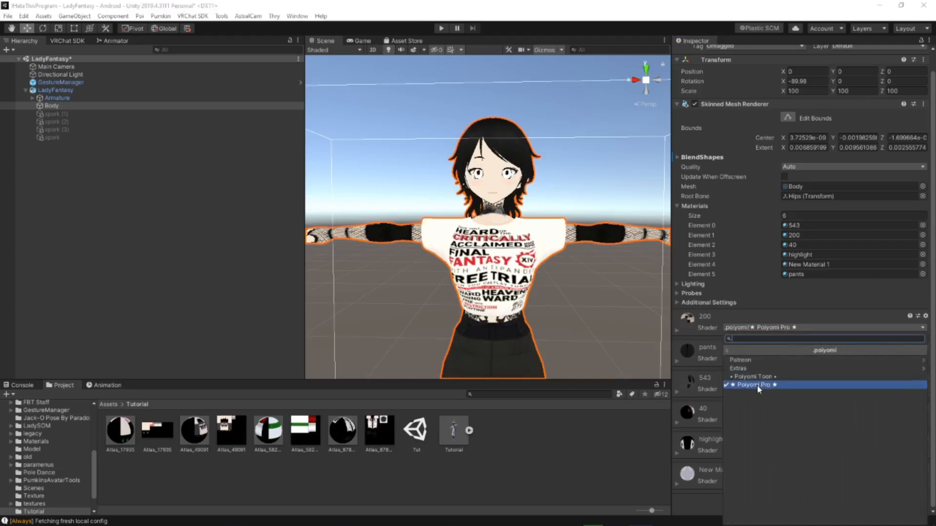
left_click(759, 389)
Step: Switch the highlight and New Material 1 material shaders to .poiyomi Poiyomi Pro
left_click(765, 450)
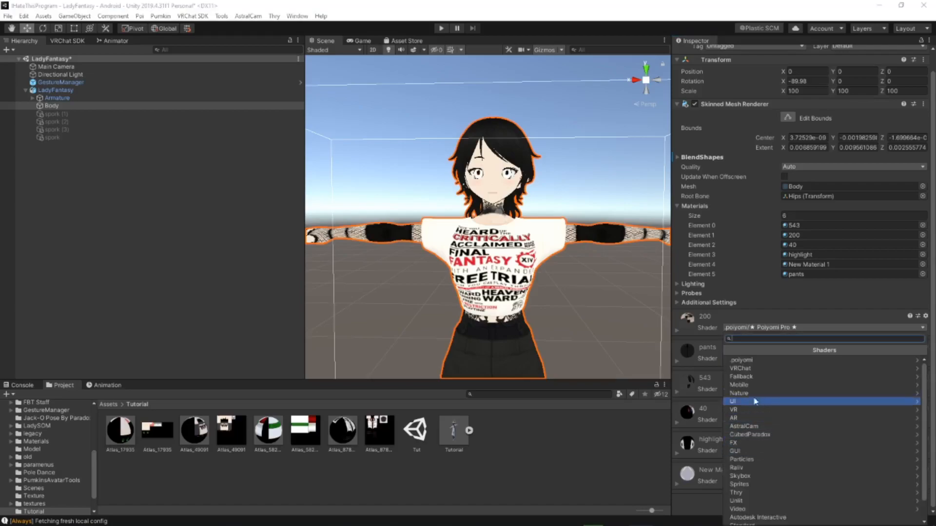
left_click(746, 359)
left_click(758, 385)
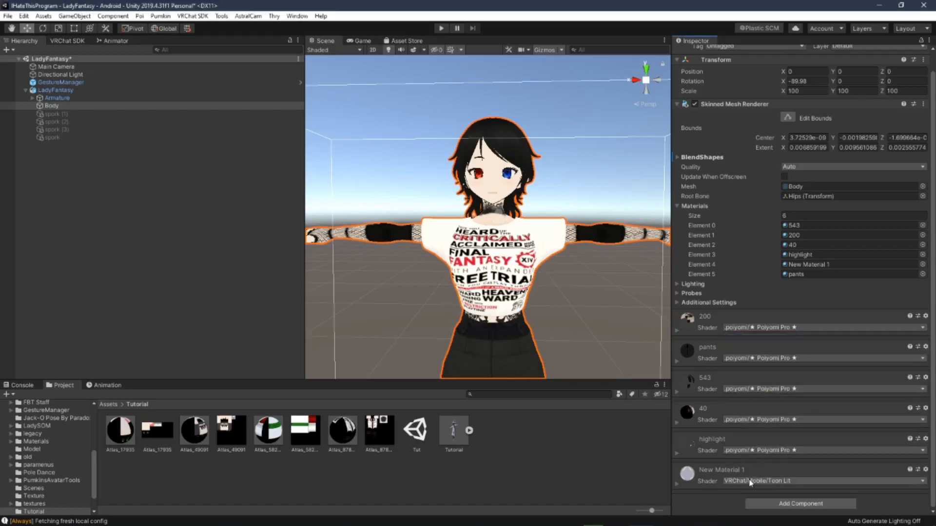
left_click(752, 482)
left_click(759, 362)
left_click(759, 385)
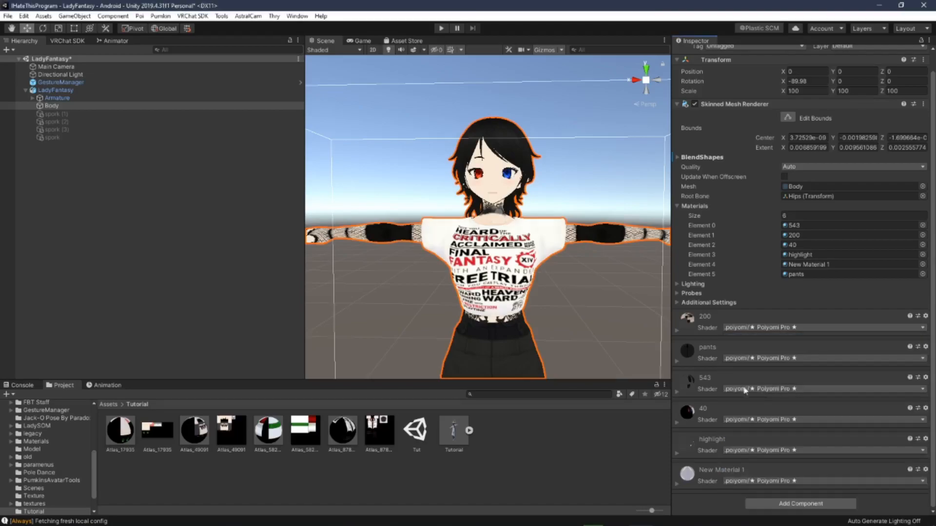
Step: Examine the avatar's appearance with the new shaders from several angles in the scene
left_click_drag(554, 307, 566, 305, "alt")
mouse_move(566, 304)
right_mouse_down()
mouse_move(647, 303)
mouse_move(570, 318)
right_mouse_up()
left_click(648, 303)
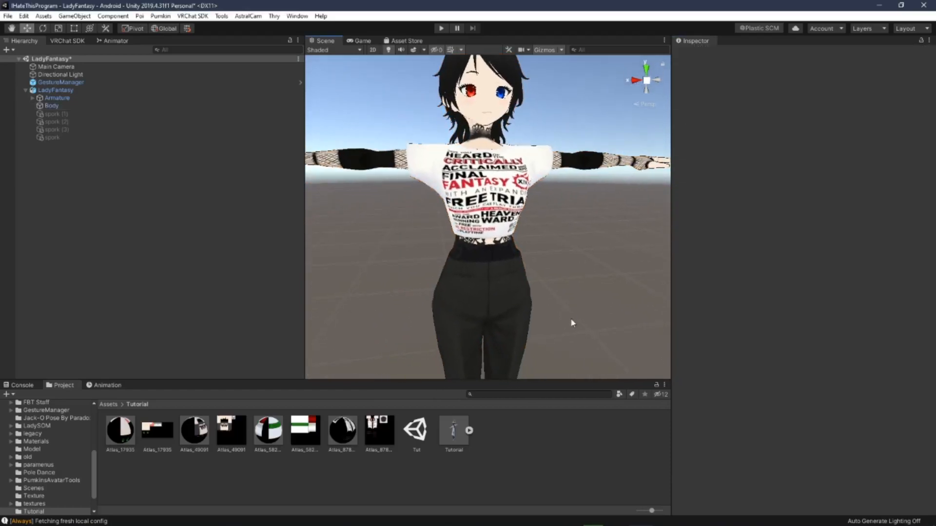
scroll(571, 305, "down", 6)
middle_click_drag(571, 303, 568, 297)
scroll(568, 298, "up", 5)
left_click_drag(567, 298, 543, 285, "alt")
scroll(564, 297, "up", 5)
scroll(563, 297, "down", 5)
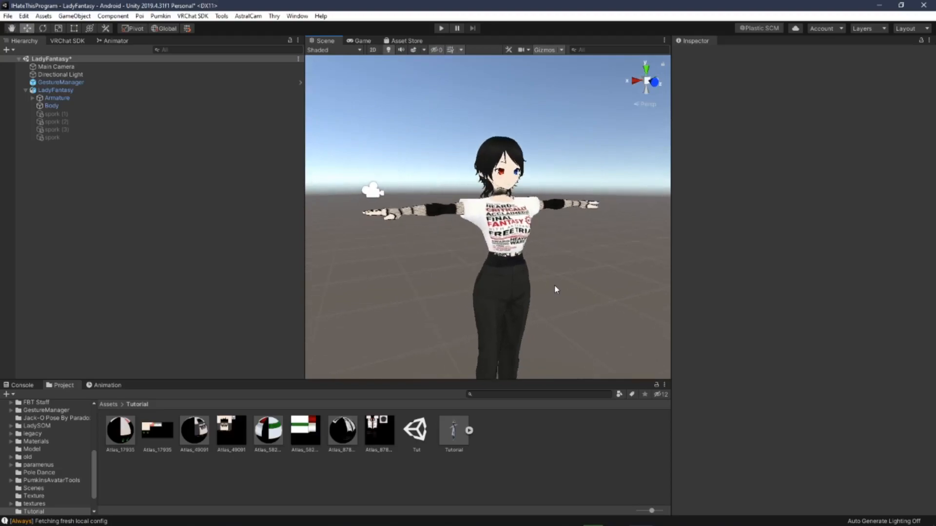
right_click_drag(590, 273, 545, 268)
mouse_move(545, 268)
middle_mouse_down()
mouse_move(521, 259)
mouse_move(529, 261)
middle_mouse_up()
right_click_drag(529, 260, 526, 260)
middle_click_drag(527, 261, 517, 260)
left_click(502, 251)
middle_click_drag(542, 203, 461, 210)
middle_click_drag(524, 248, 528, 239)
Step: Select the spork (2) particle object, preview its particle effect, and deactivate the object
left_click(64, 121)
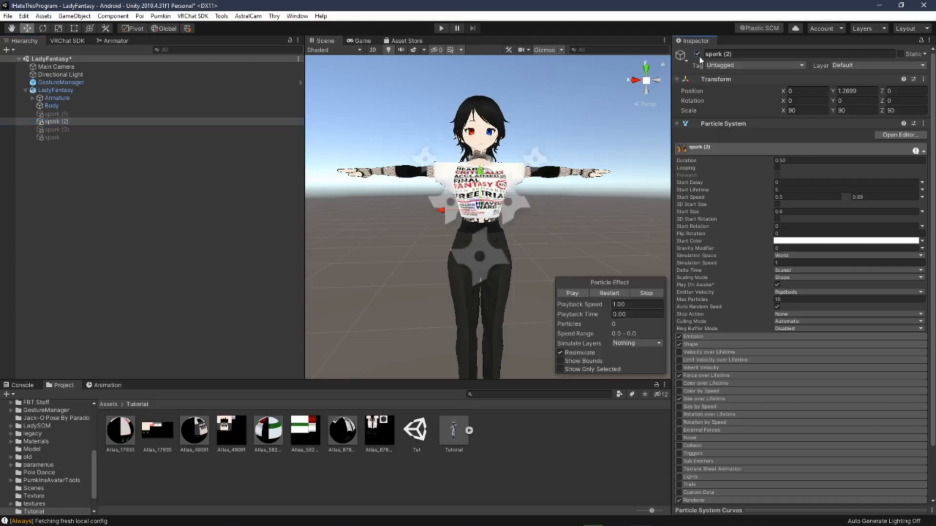
left_click(573, 294)
left_click(697, 54)
Step: Inspect the shirt up close and check the materials of the spork particle objects
right_click_drag(476, 203, 486, 204)
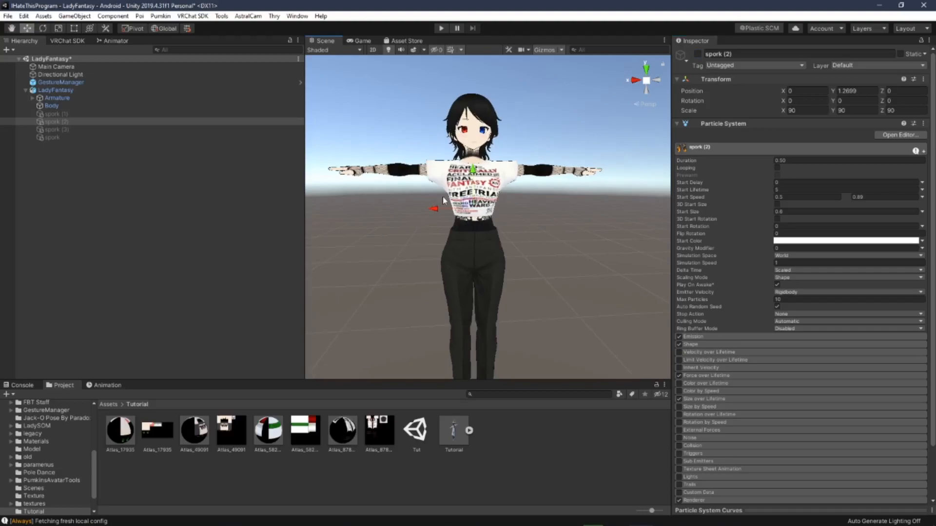
right_click_drag(524, 214, 528, 220)
middle_click_drag(528, 220, 537, 230)
scroll(537, 230, "up", 5)
right_click_drag(561, 237, 572, 238)
middle_click_drag(572, 238, 572, 260)
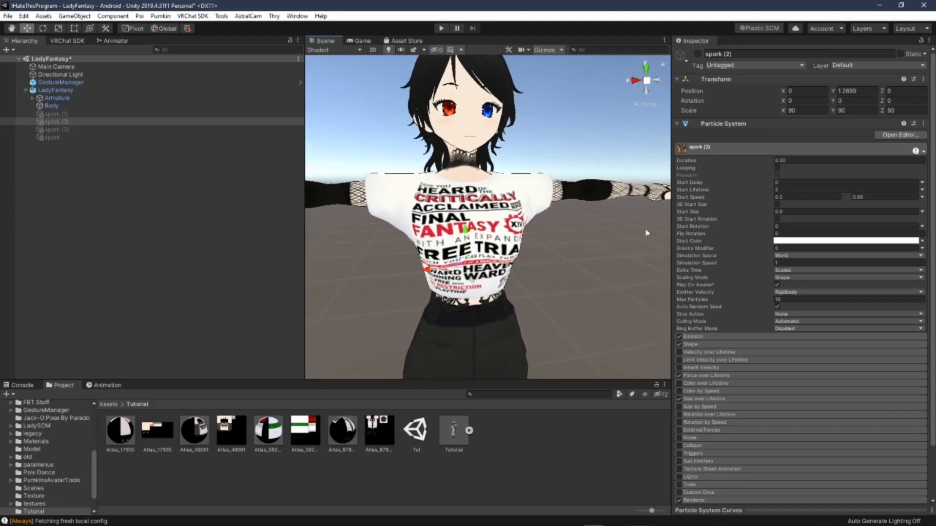
left_click(678, 124)
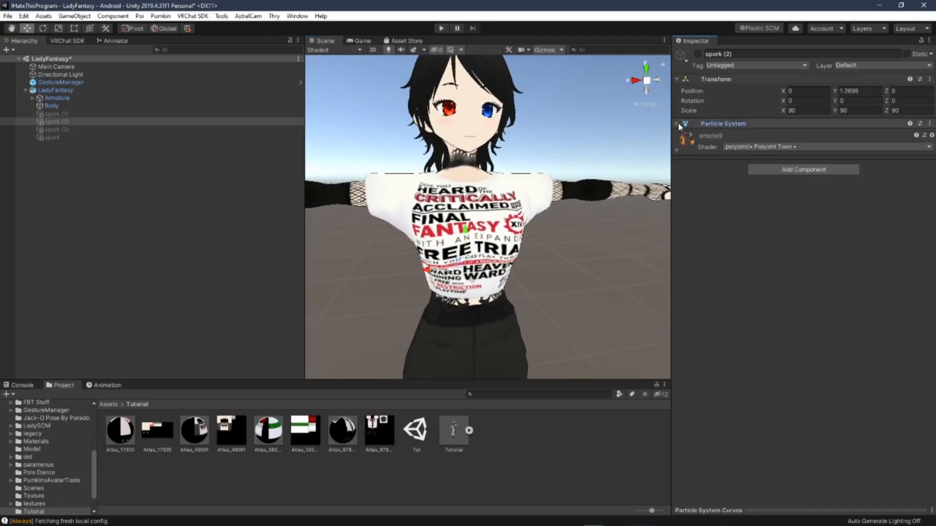
left_click(58, 106)
left_click(66, 113)
left_click(53, 137)
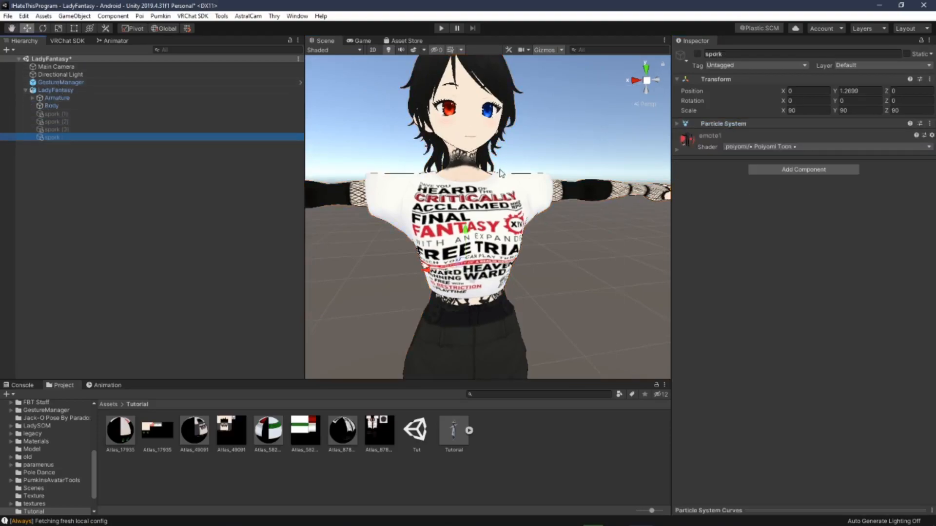
Step: Select the LadyFantasy avatar root and collapse its VRC Avatar Descriptor component
left_click(8, 15)
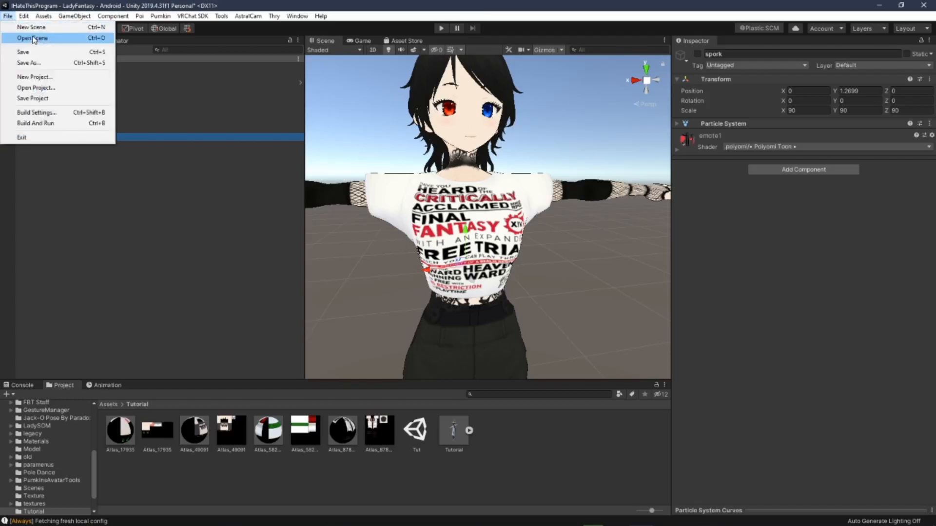
left_click(33, 38)
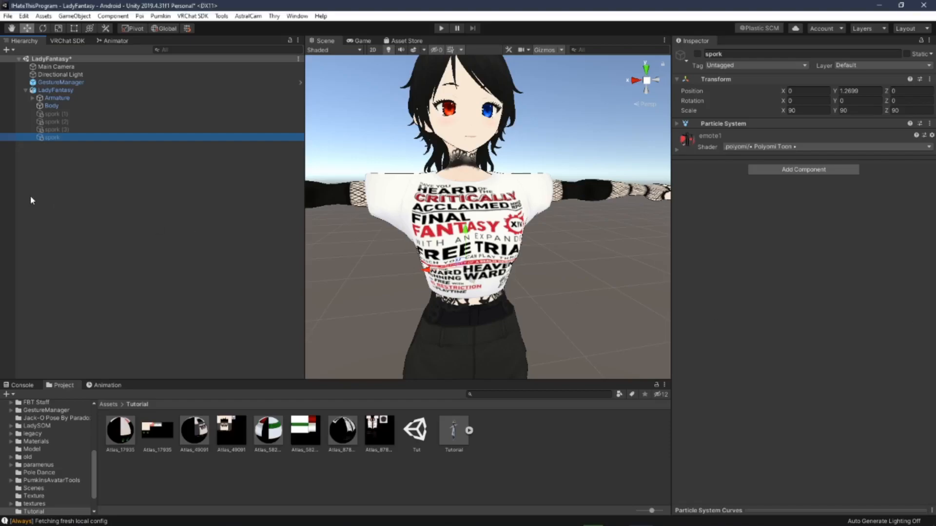
left_click(58, 83)
left_click(59, 91)
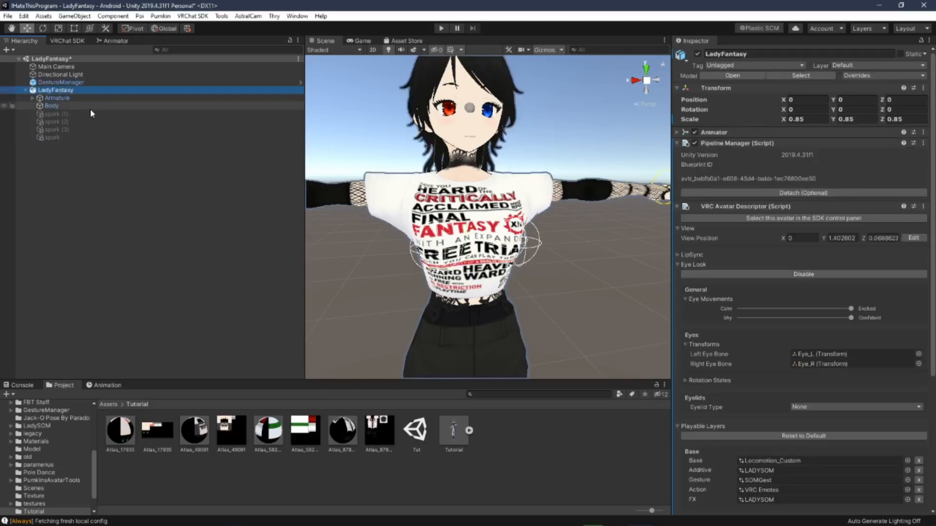
scroll(767, 371, "down", 10)
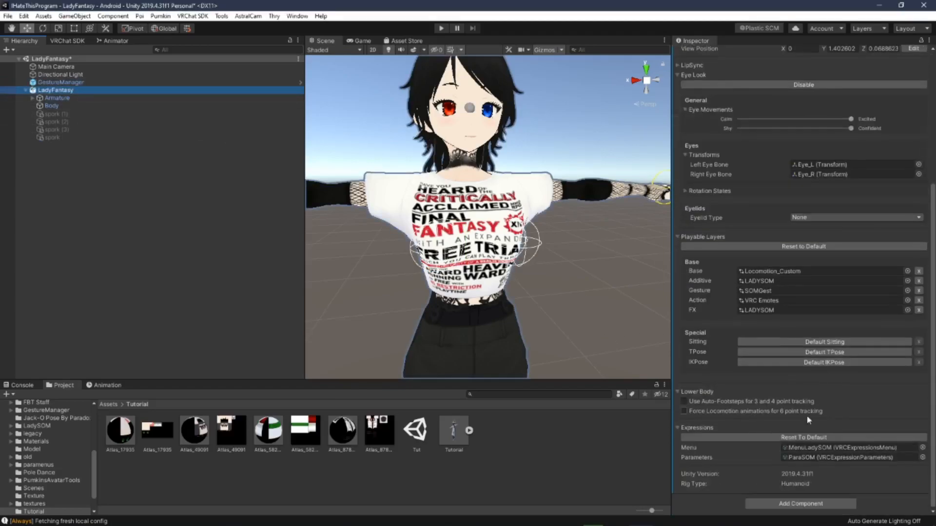
scroll(772, 342, "up", 5)
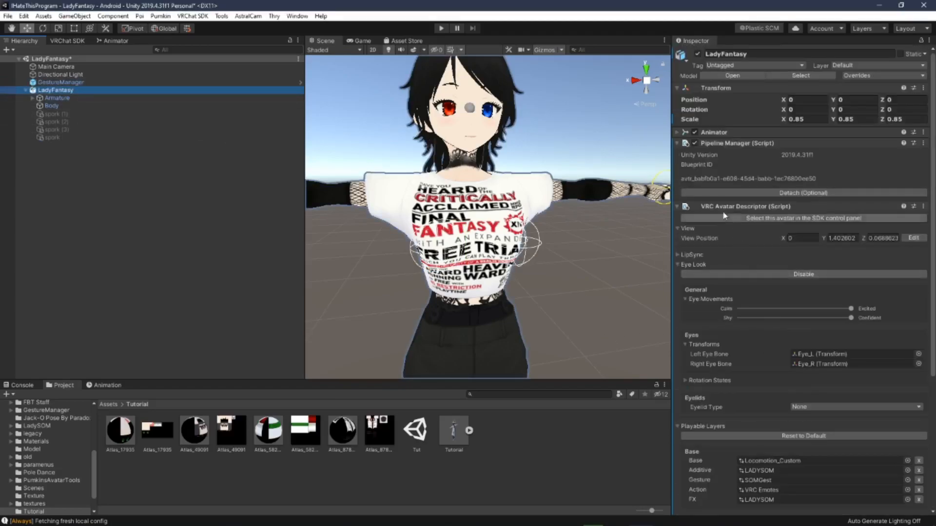
left_click(686, 206)
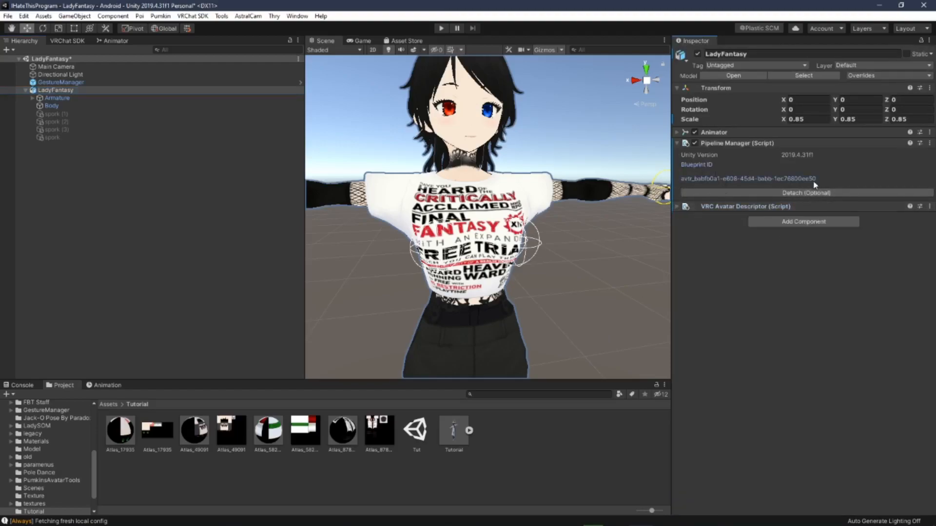
Step: Select the blueprint ID text in the avatar's Pipeline Manager component
double_click(681, 179)
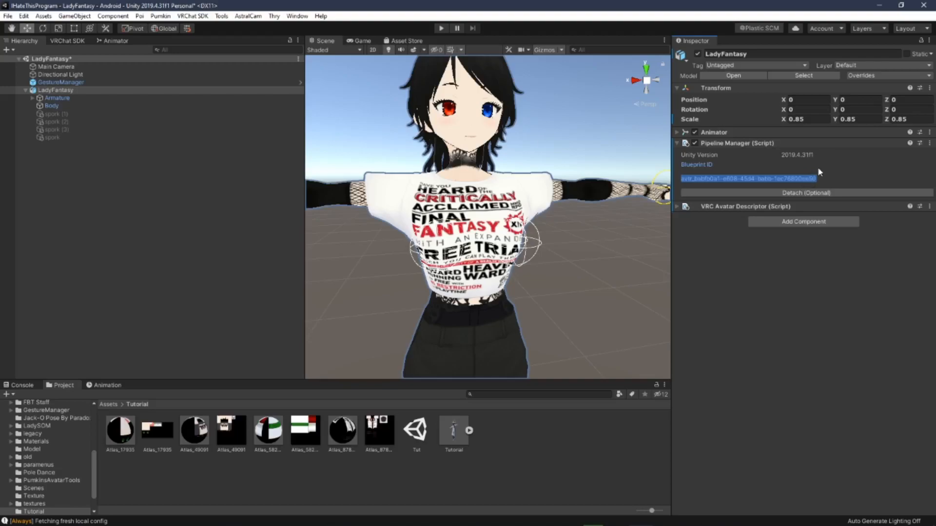
left_click(847, 145)
left_click_drag(682, 178, 821, 183)
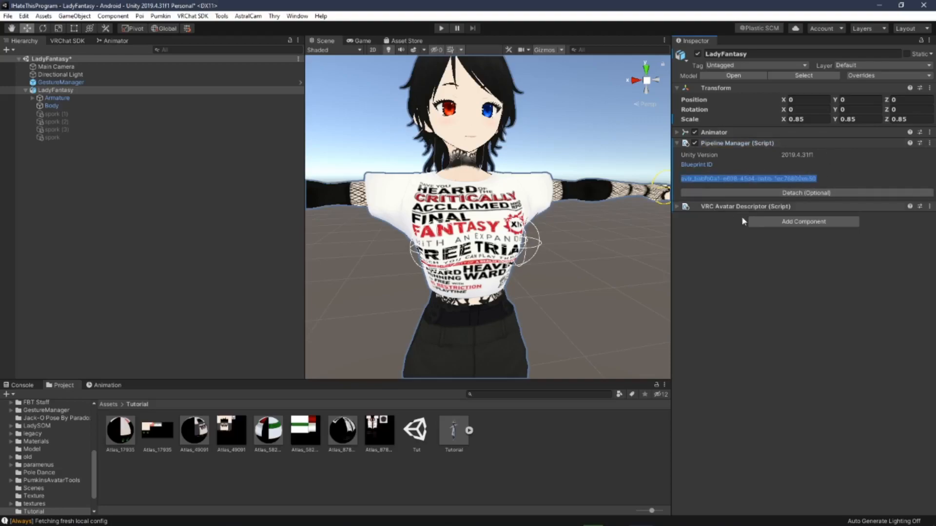
Step: Open the SDK Content Manager and copy the ID of the Lady Fantasy avatar
left_click(60, 42)
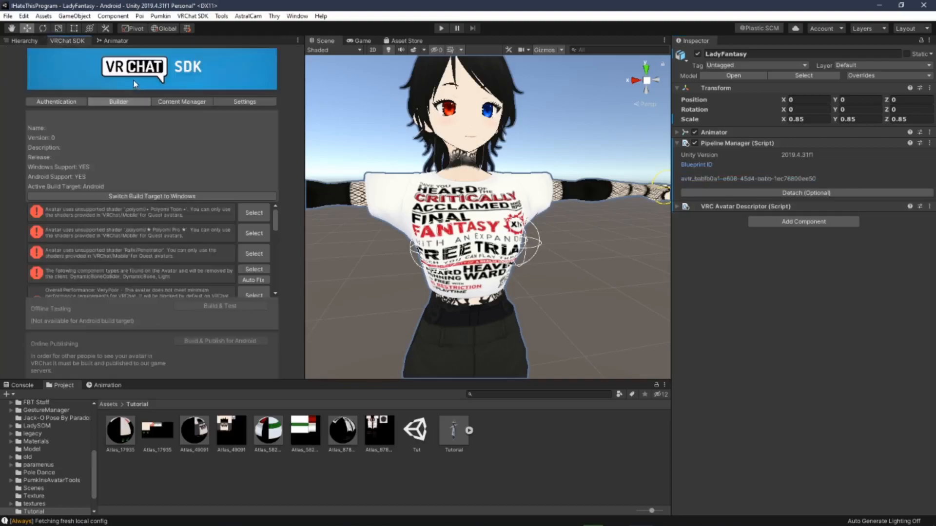
left_click(187, 103)
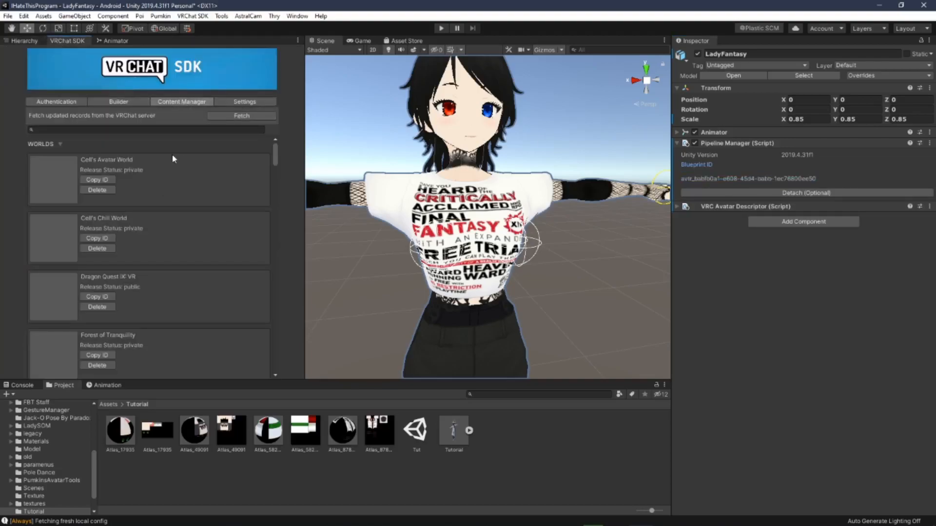
scroll(166, 198, "down", 15)
scroll(196, 200, "down", 15)
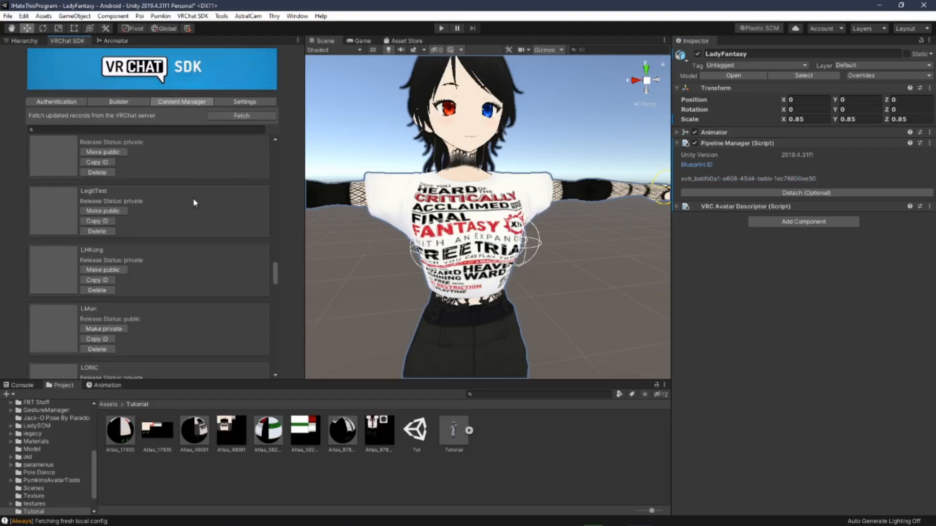
scroll(192, 202, "up", 6)
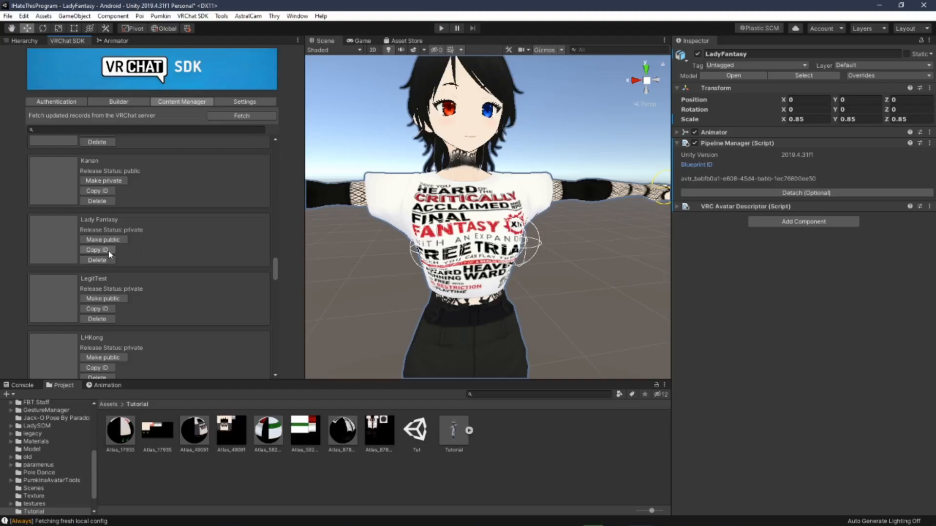
left_click(112, 252)
Step: Return to the hierarchy and start opening another scene
left_click(24, 41)
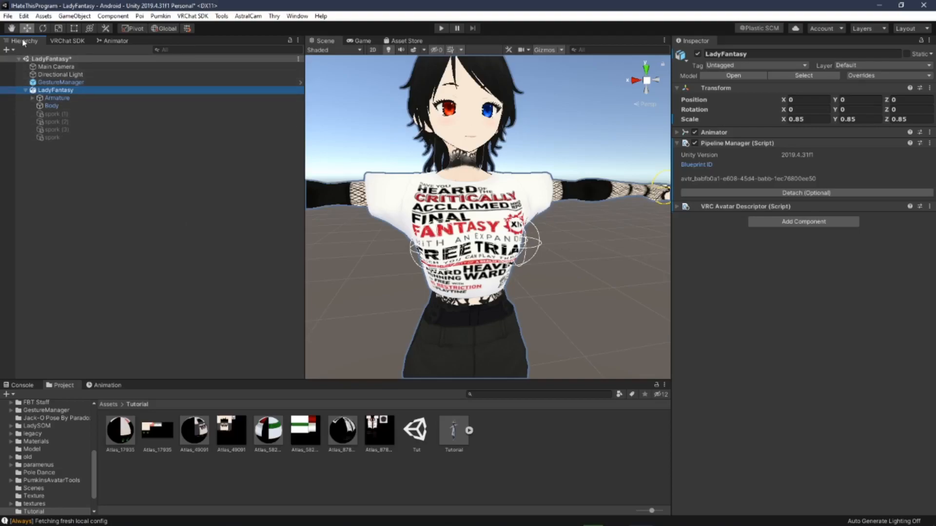
left_click(10, 16)
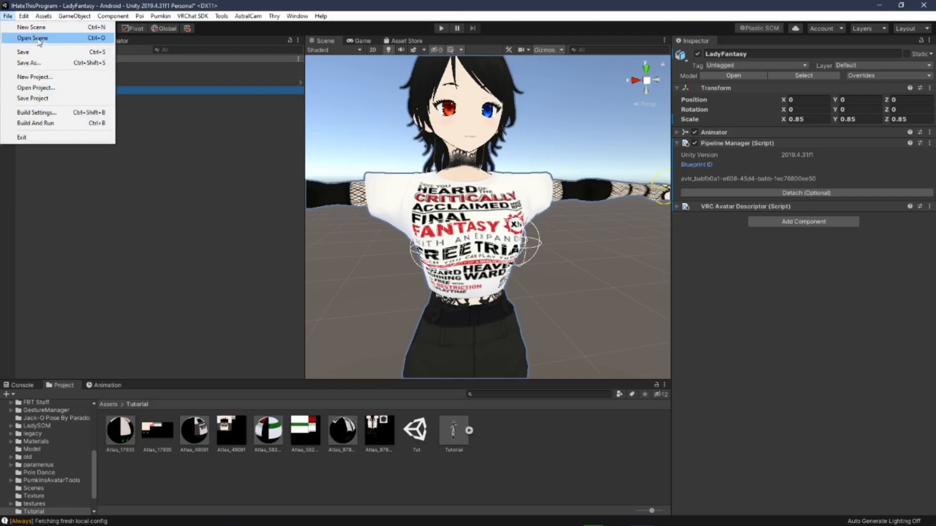
left_click(30, 36)
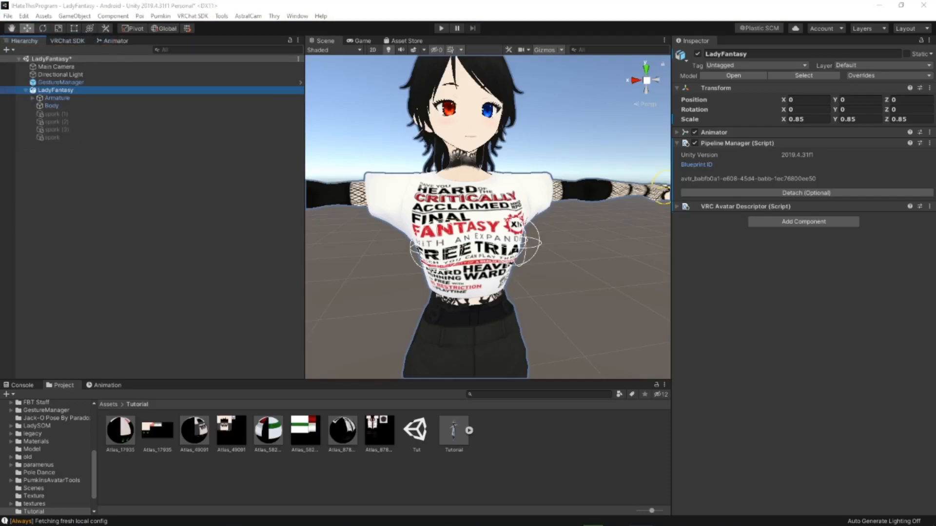
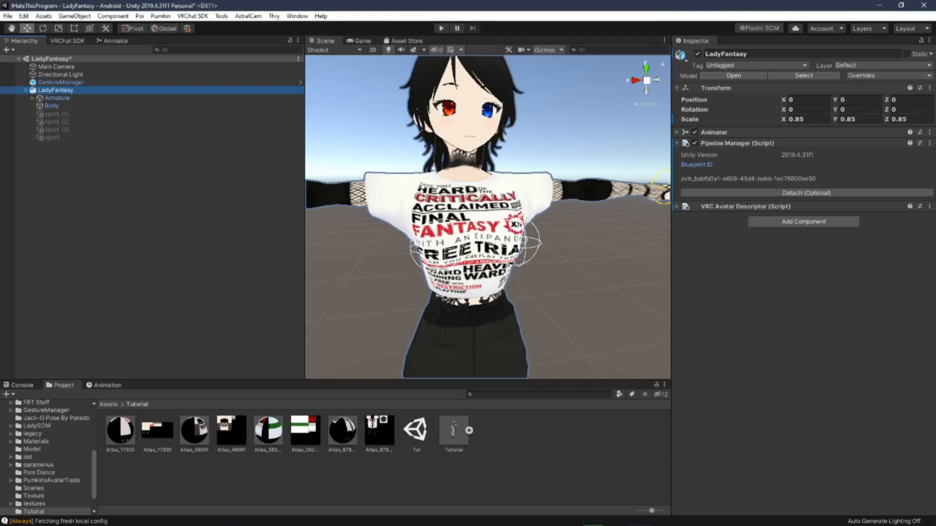
Step: Switch to the Notepad tutorial notes and read through the Unity checklist before returning to Unity
key("alt+Tab")
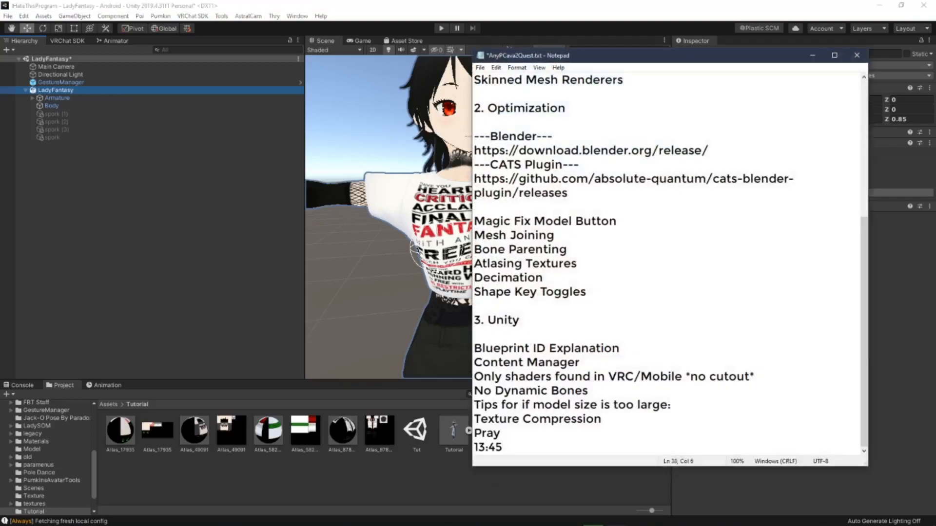
left_click(561, 344)
left_click(608, 365)
left_click_drag(504, 381, 742, 386)
left_click(742, 386)
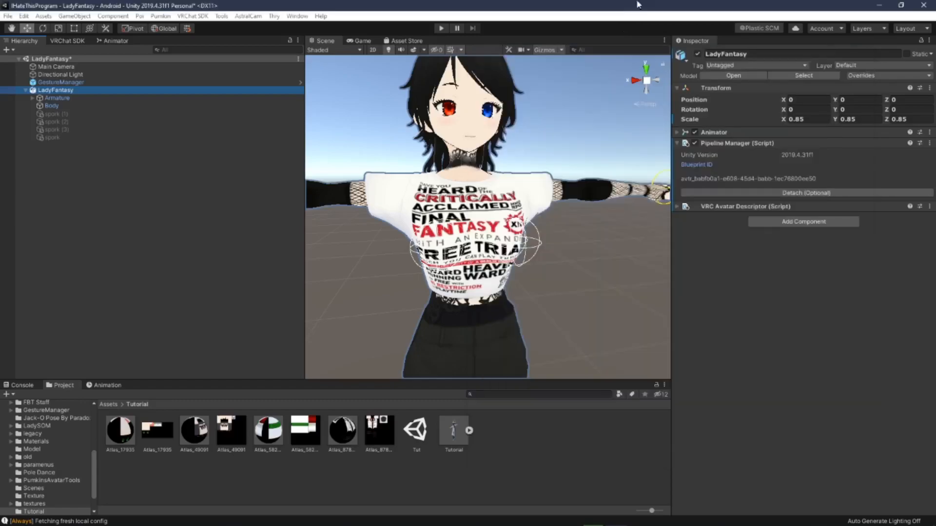
left_click(640, 5)
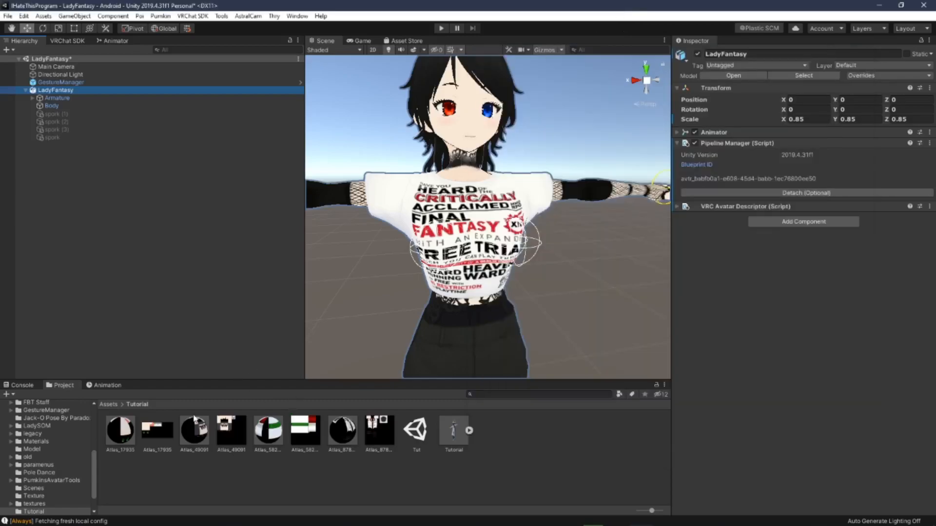
Step: Select the Atlas_17935 texture and examine its Max Size and Compression options in the import settings
left_click(162, 442)
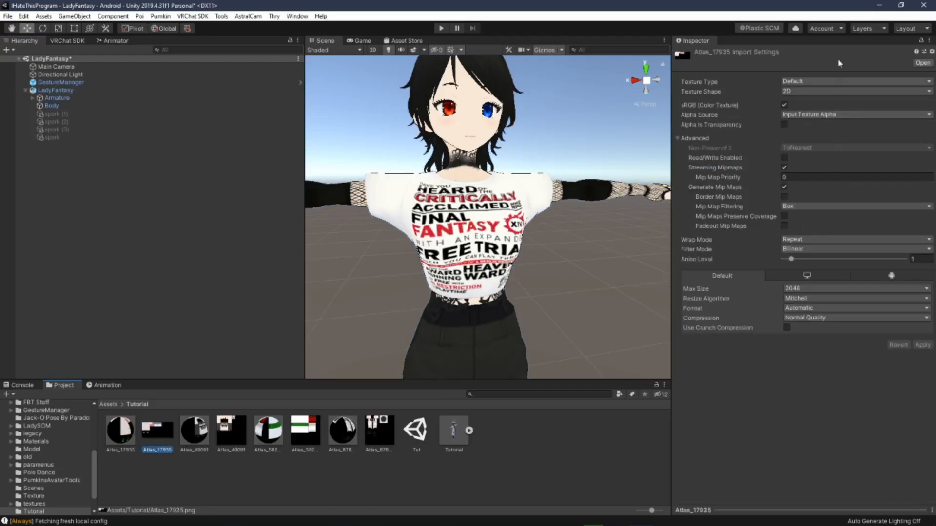
left_click(795, 287)
left_click(754, 294)
left_click(795, 289)
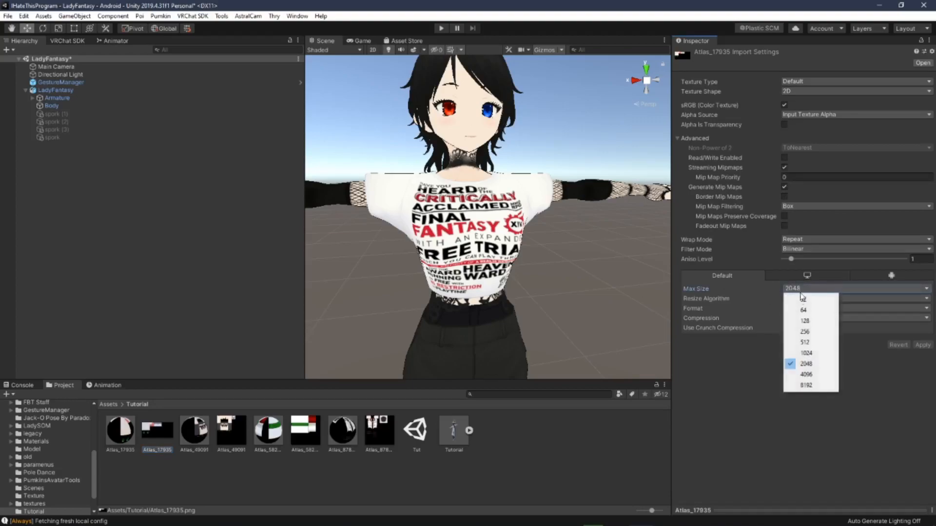
left_click(811, 354)
left_click(810, 292)
left_click(804, 365)
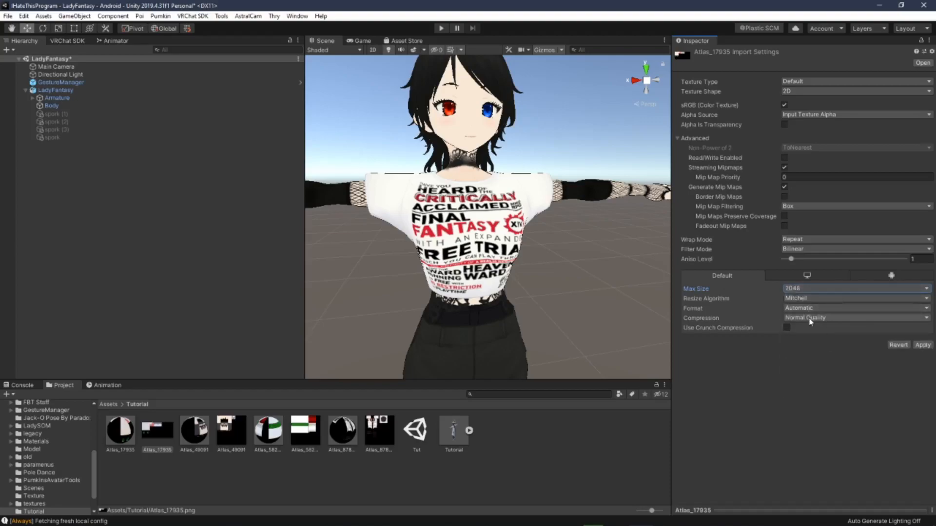
left_click(810, 318)
left_click(751, 359)
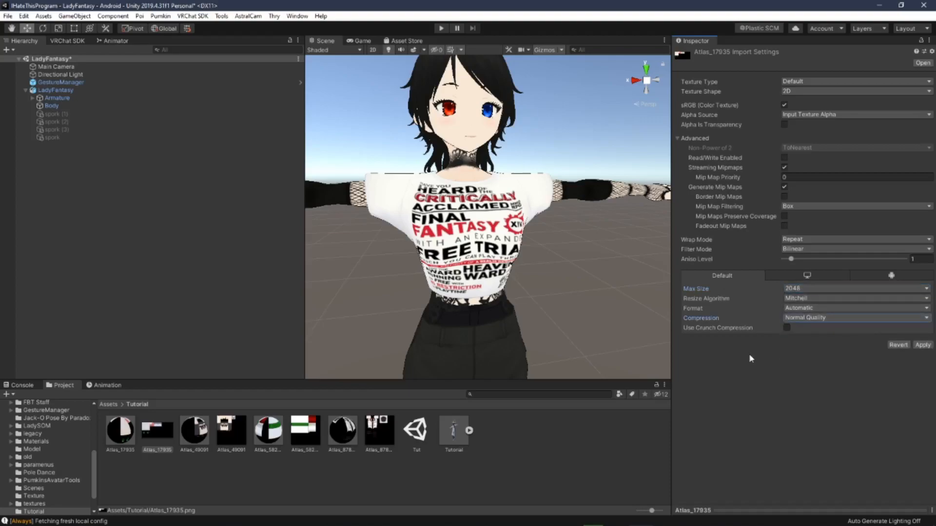
Step: Set the Atlas_17935 texture's Filter Mode to Point (no filter) and apply the import settings
left_click(808, 249)
left_click(812, 261)
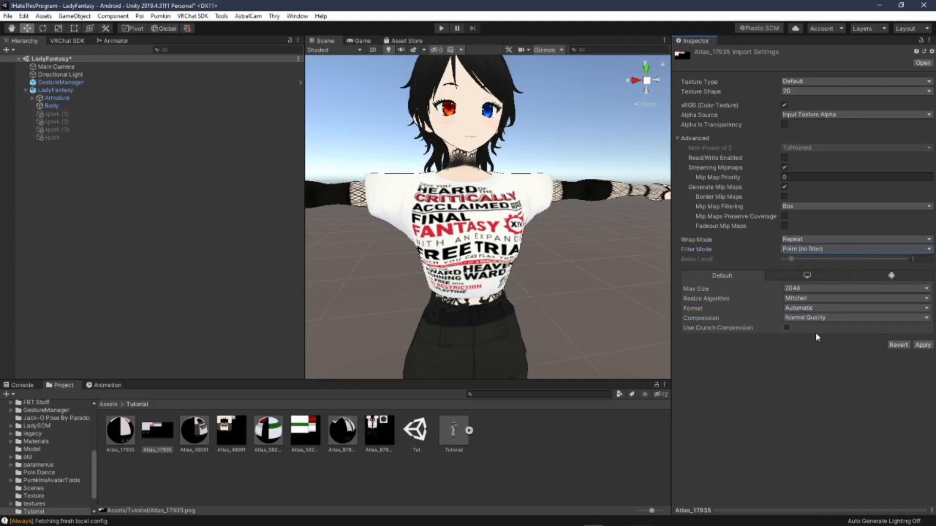
left_click(923, 345)
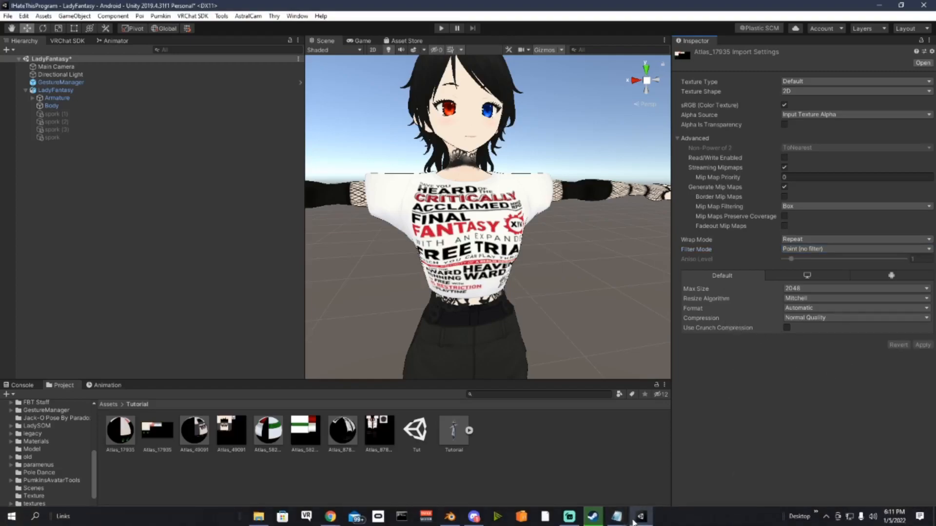
Step: Review the tutorial notes in Notepad, then switch to Blender
left_click(616, 516)
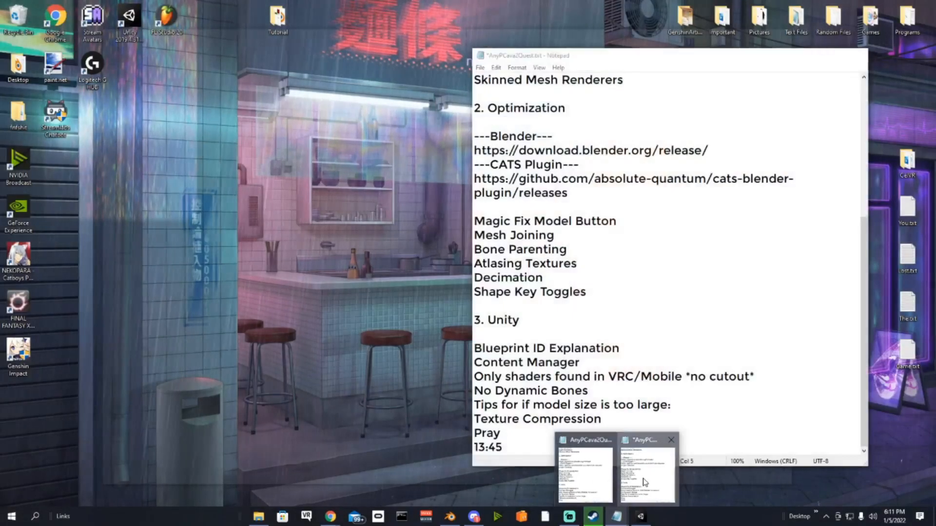
left_click(640, 490)
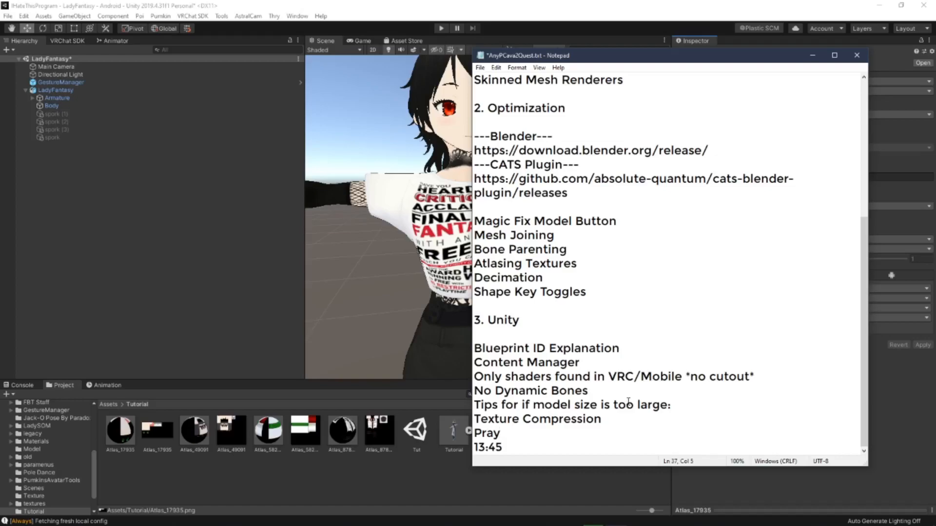
left_click(525, 277)
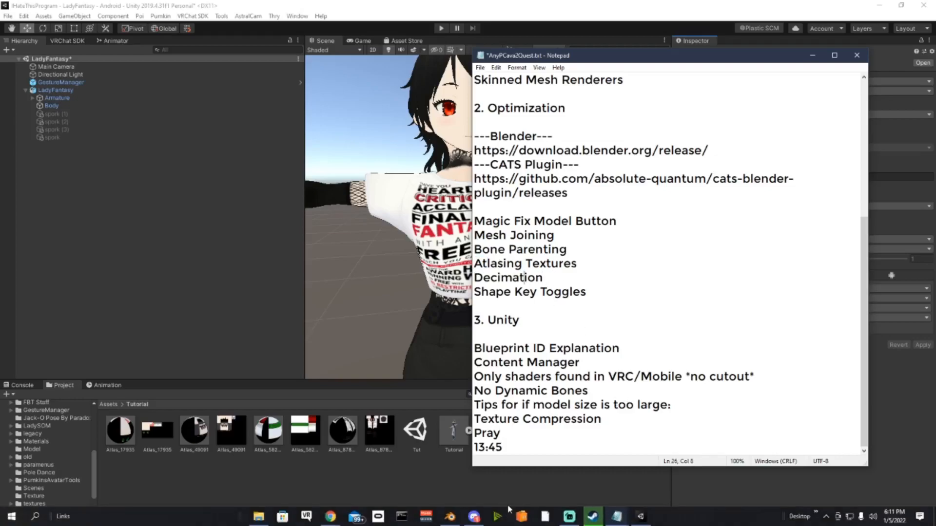
left_click(450, 518)
Step: Open the CATS Decimation section with Smart mode and run Quick Decimation on the model
middle_click_drag(519, 312, 528, 346)
scroll(527, 345, "up", 3)
left_click(671, 145)
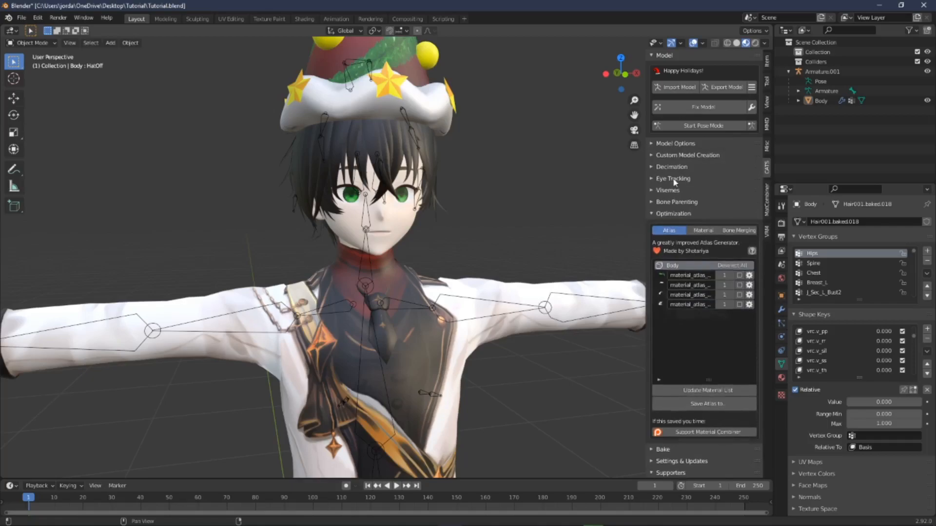
left_click(683, 167)
left_click(727, 247)
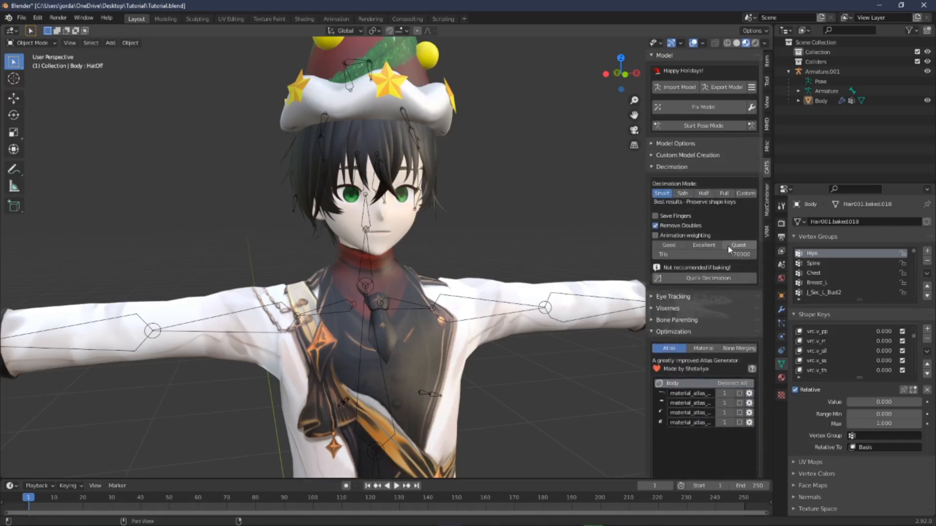
left_click(712, 280)
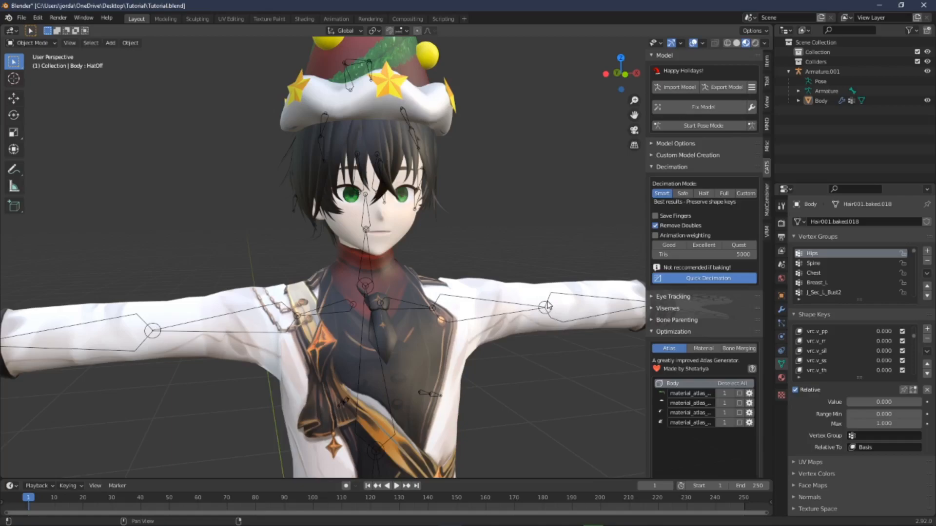
Step: Inspect the decimated model's hands, face and body from several angles
middle_click_drag(510, 317, 502, 249)
left_click(529, 274)
scroll(529, 274, "up", 5)
scroll(510, 295, "down", 3)
scroll(511, 294, "down", 2)
scroll(511, 254, "down", 6)
scroll(499, 302, "up", 4)
scroll(521, 179, "up", 4)
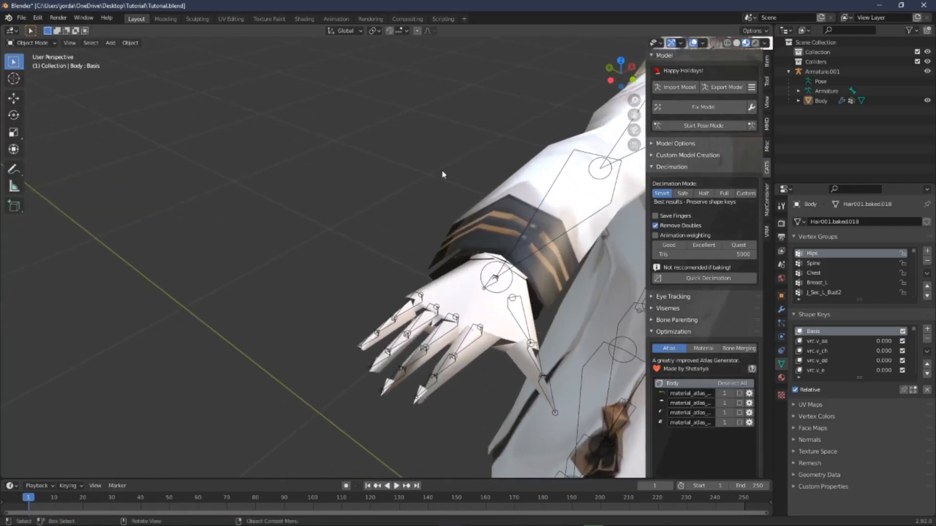
middle_click_drag(441, 168, 562, 235)
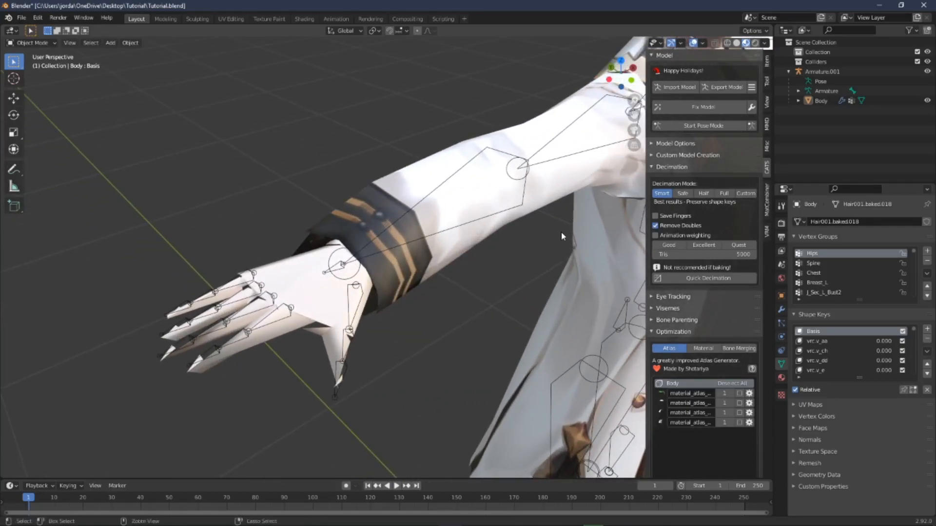
left_click(561, 236)
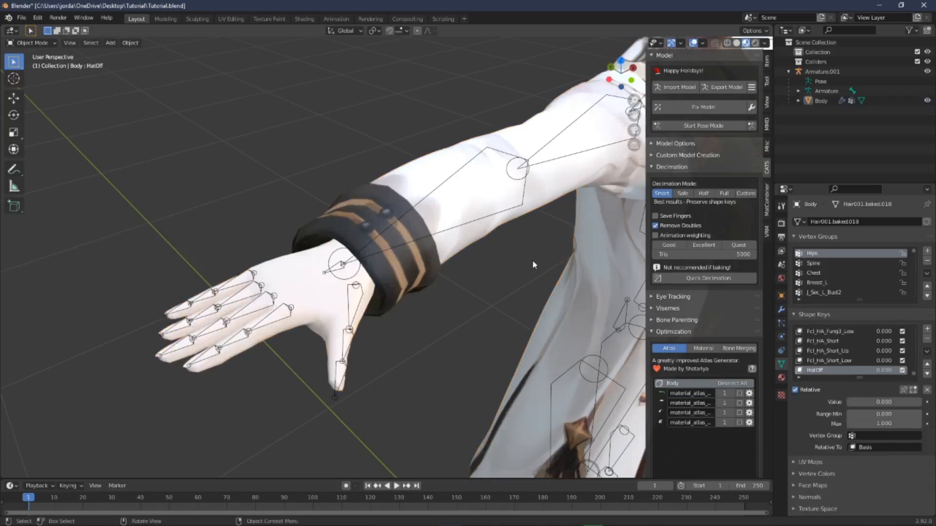
middle_click_drag(532, 259, 497, 372)
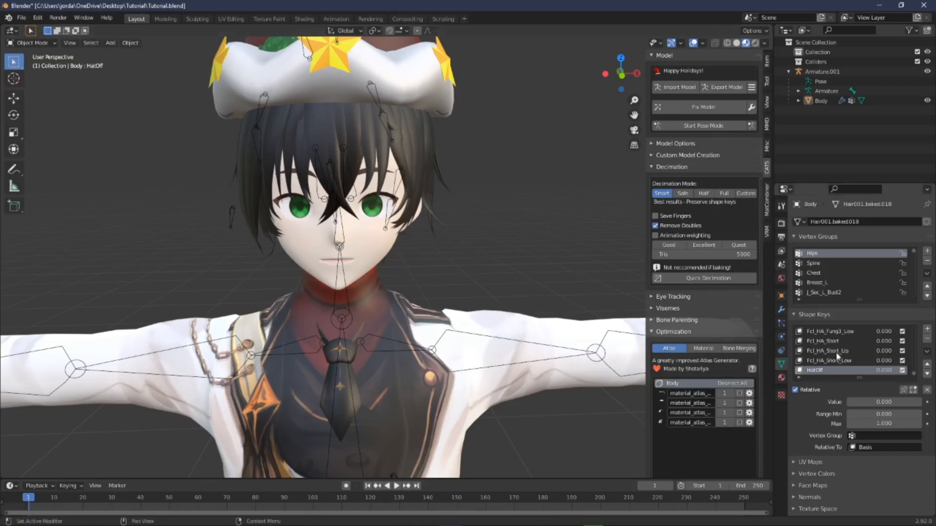
mouse_move(873, 402)
left_mouse_down()
mouse_move(917, 402)
mouse_move(873, 403)
left_mouse_up()
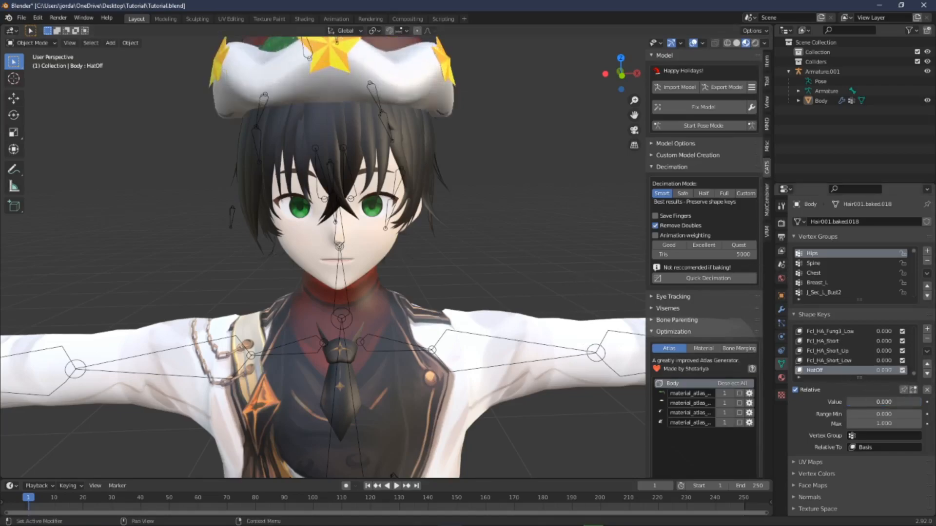
middle_click_drag(548, 219, 517, 204)
middle_click_drag(521, 429, 545, 331, "shift")
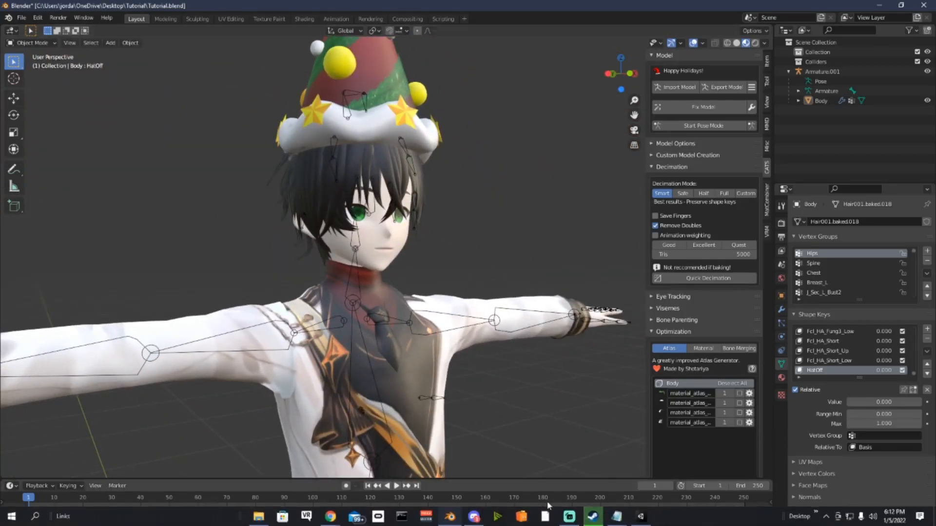
Step: Switch back to Unity and orbit around the LadyFantasy avatar in the scene
mouse_move(476, 520)
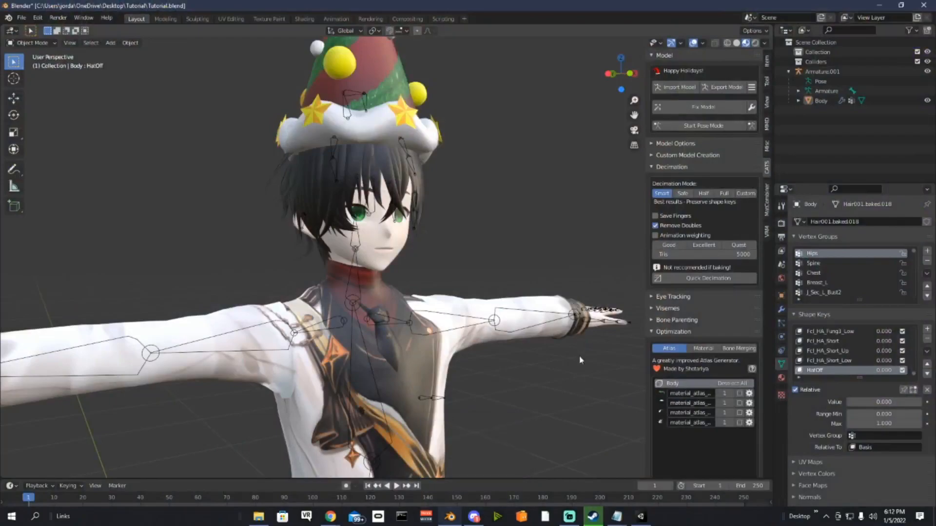
mouse_move(640, 517)
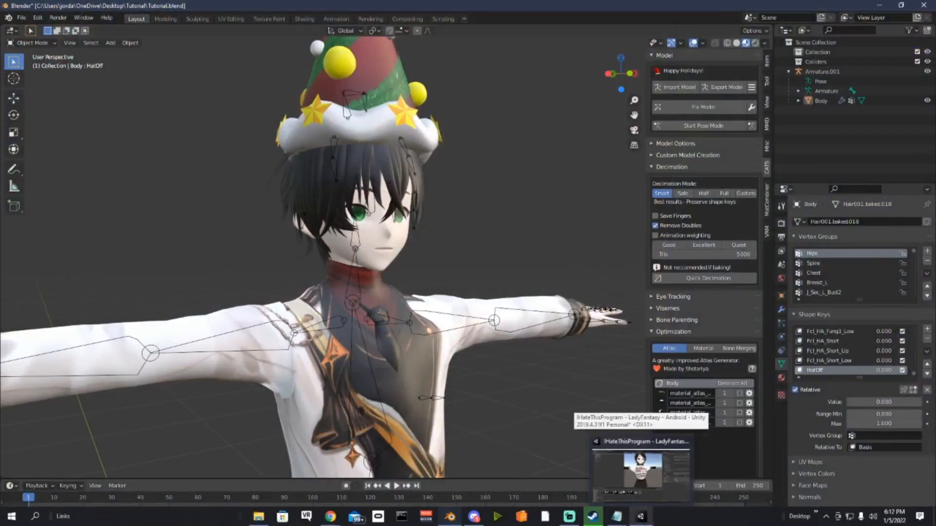
left_click(639, 475)
left_click_drag(520, 254, 570, 266, "alt")
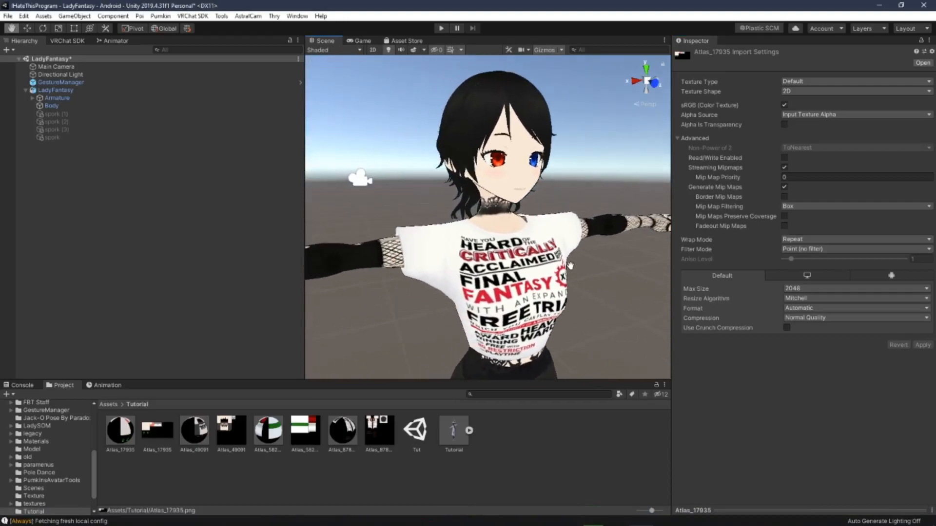
middle_click_drag(557, 316, 570, 252)
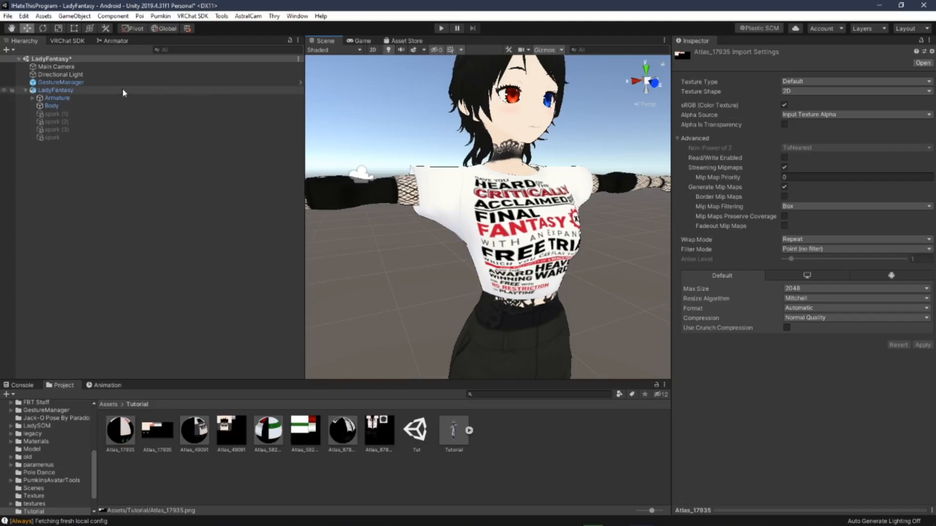
Step: Open the VRChat SDK Builder to review the avatar's Quest validation messages, then reselect the LadyFantasy avatar
left_click(67, 40)
left_click(118, 101)
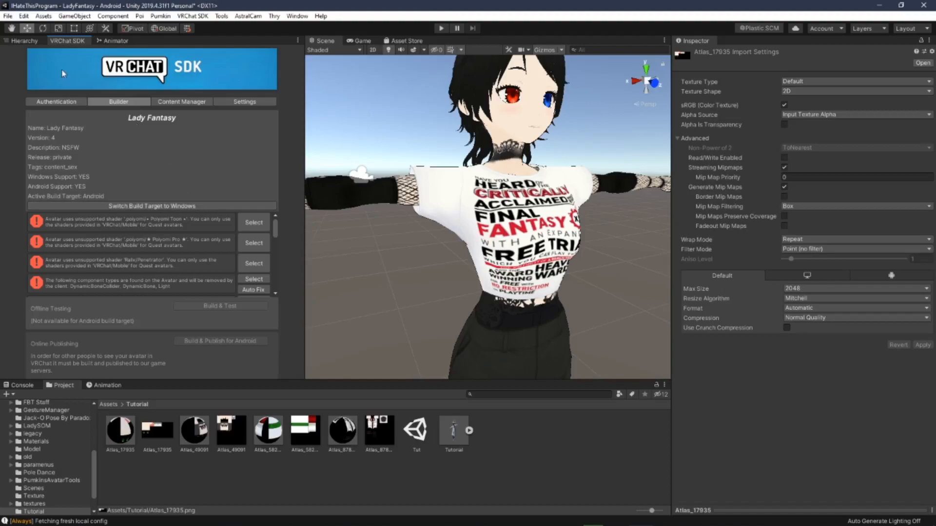
left_click(20, 40)
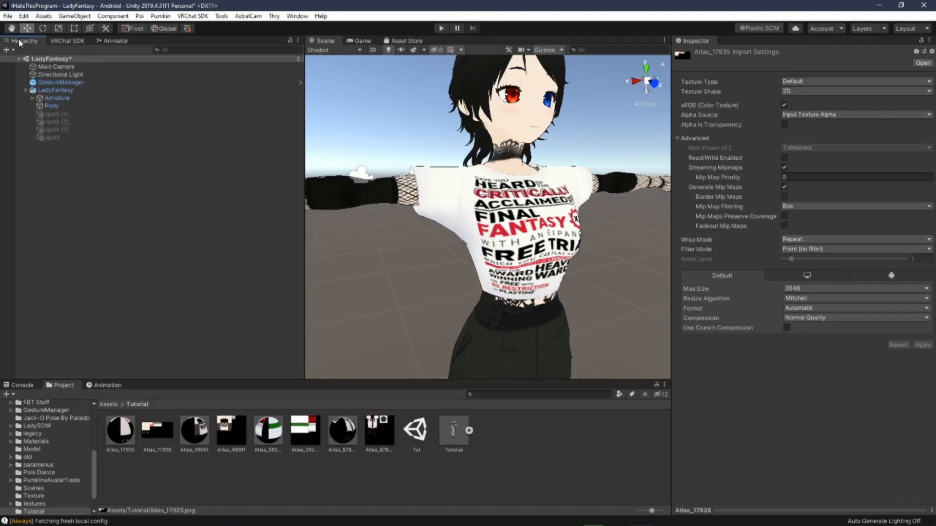
left_click(66, 90)
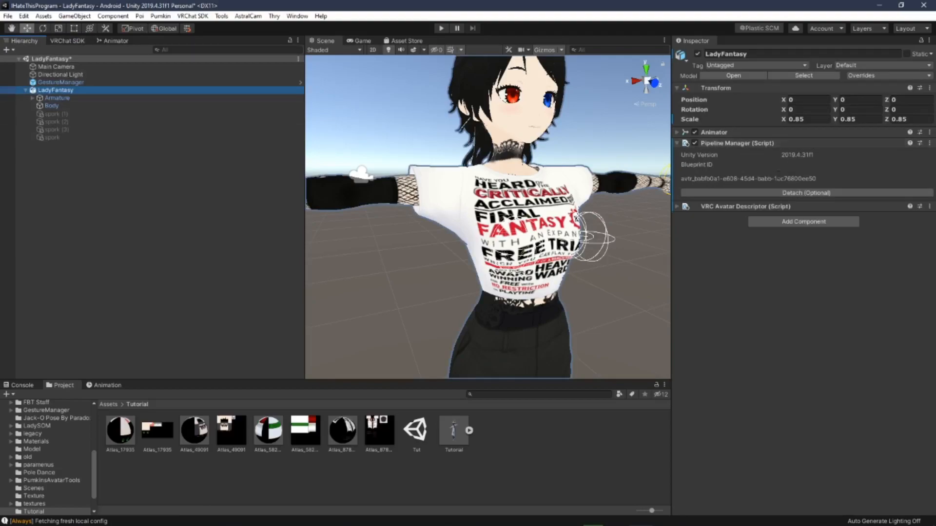
Step: Select the avatar's blueprint ID text and collapse the LadyFantasy entry in the hierarchy
left_click_drag(834, 180, 647, 179)
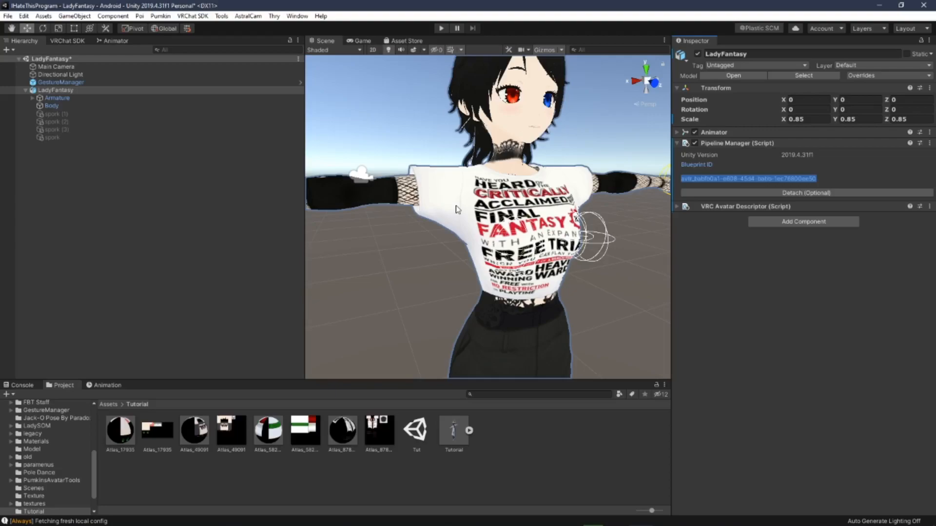
scroll(405, 134, "down", 5)
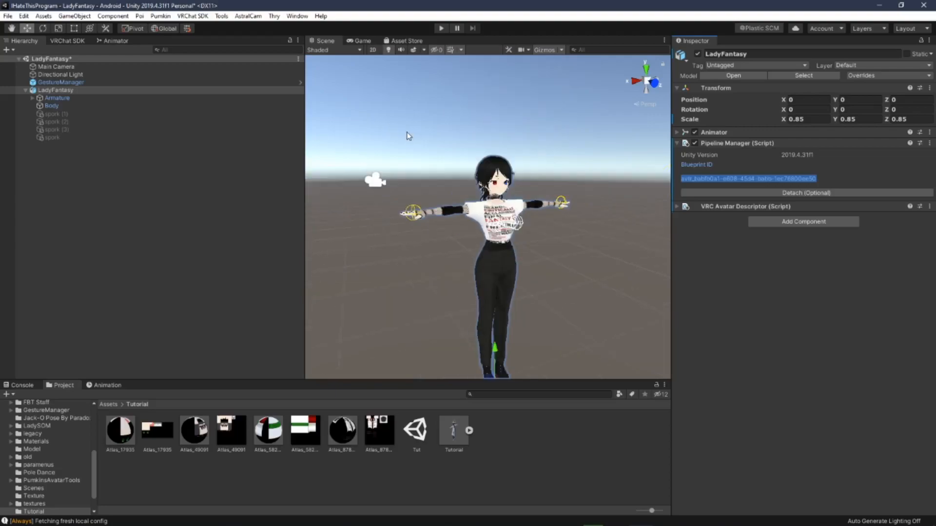
left_click(424, 135)
mouse_move(427, 150)
middle_mouse_down()
mouse_move(437, 148)
mouse_move(430, 156)
middle_mouse_up()
scroll(422, 152, "up", 4)
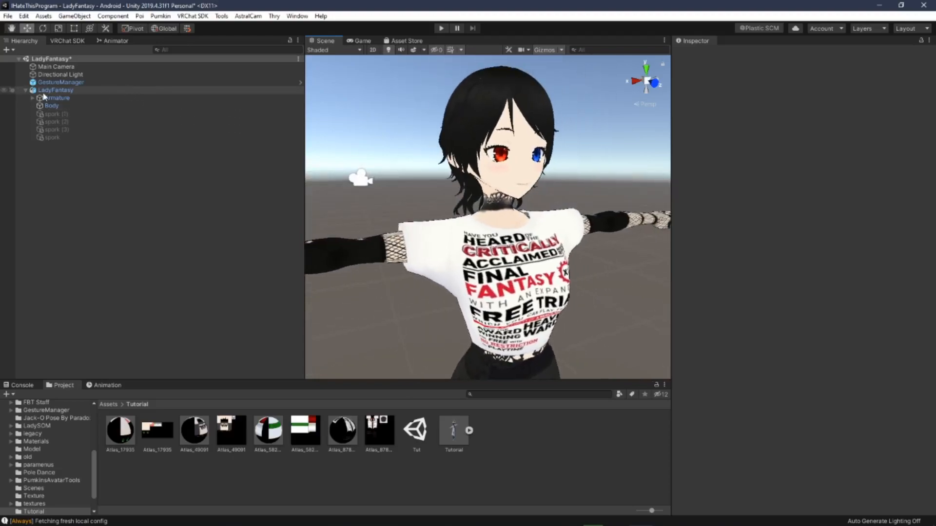
left_click(25, 91)
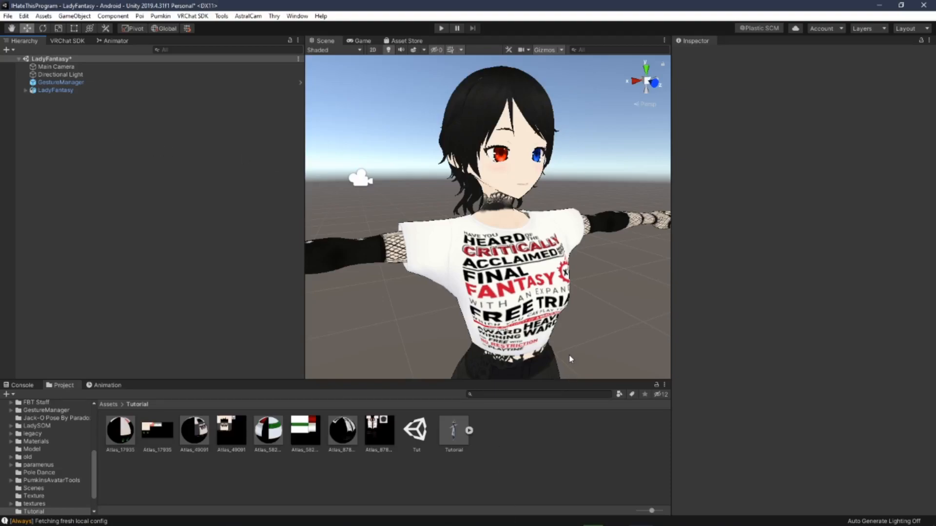
Step: Orbit and zoom around the avatar's face and shirt to inspect the texture quality
right_click_drag(549, 300, 488, 279)
middle_click_drag(487, 279, 459, 276)
mouse_move(458, 228)
right_mouse_down()
mouse_move(497, 220)
mouse_move(460, 240)
right_mouse_up()
right_click_drag(465, 281, 532, 302)
middle_click_drag(532, 299, 536, 297)
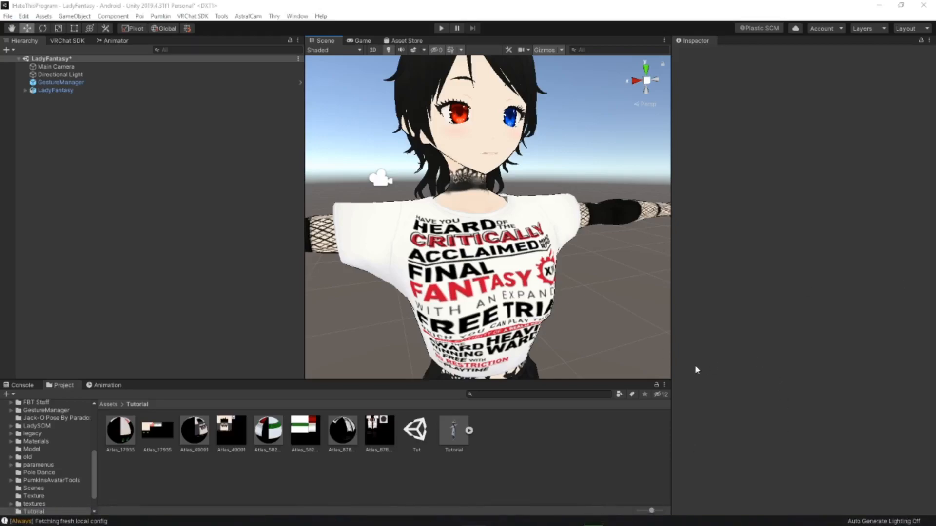
middle_click_drag(513, 270, 516, 271)
right_click_drag(516, 271, 414, 275)
middle_click_drag(521, 272, 503, 267)
right_click_drag(505, 267, 627, 270)
mouse_move(487, 278)
middle_mouse_down()
mouse_move(513, 280)
mouse_move(503, 280)
middle_mouse_up()
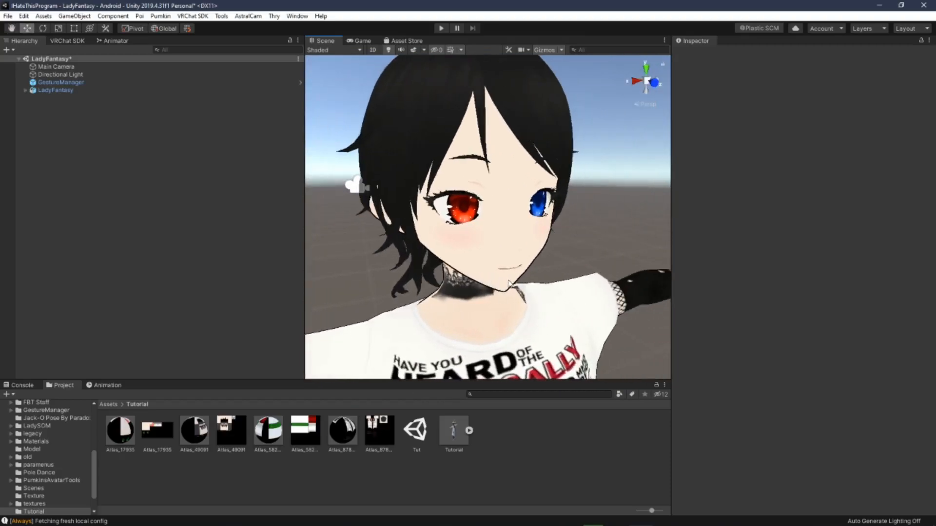
right_click_drag(506, 282, 495, 283)
middle_click_drag(495, 283, 500, 279)
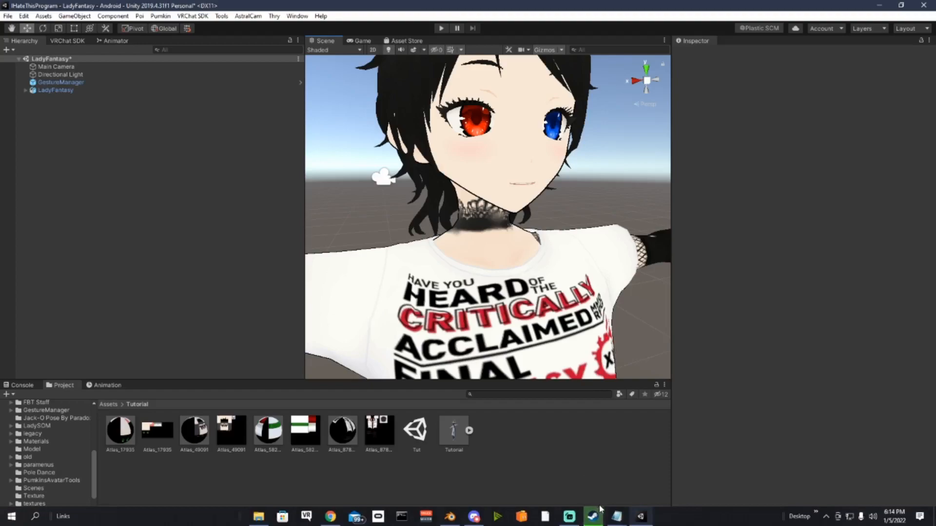
left_click(569, 522)
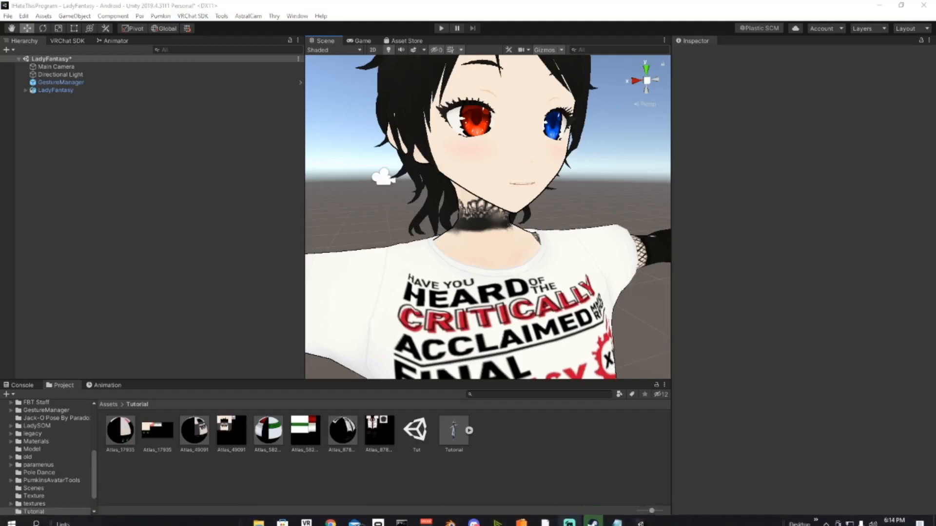